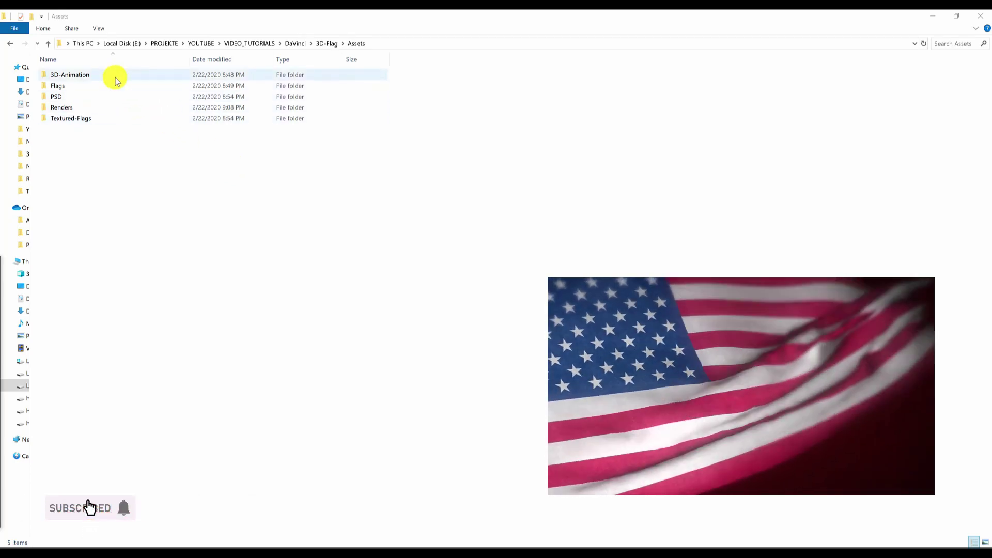
# Browse the 3D-Animation, PSD, Renders and Textured-Flags folders inside Assets.
pyautogui.doubleClick(103, 76)
pyautogui.hotkey('alt', 'Left')
pyautogui.doubleClick(102, 97)
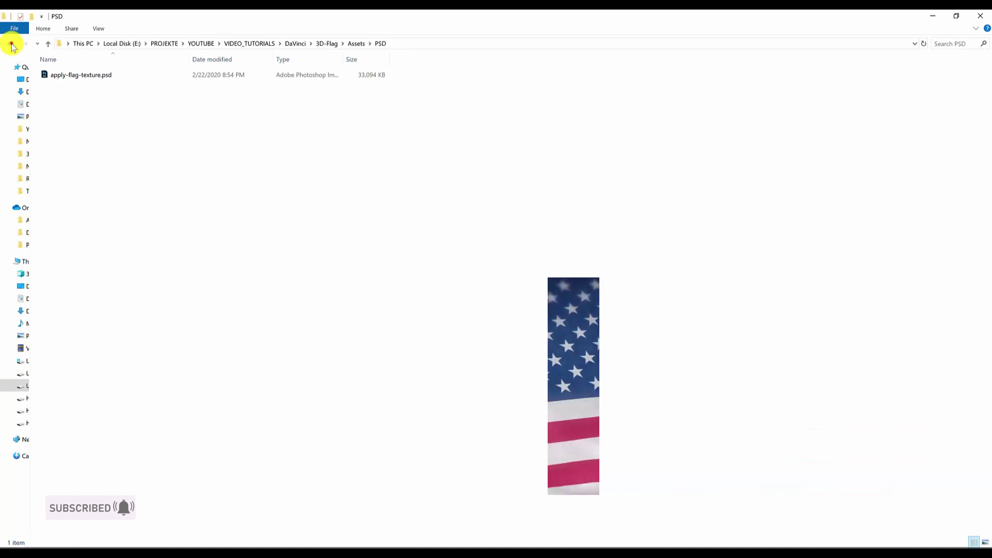
pyautogui.click(11, 45)
pyautogui.doubleClick(102, 108)
pyautogui.click(9, 44)
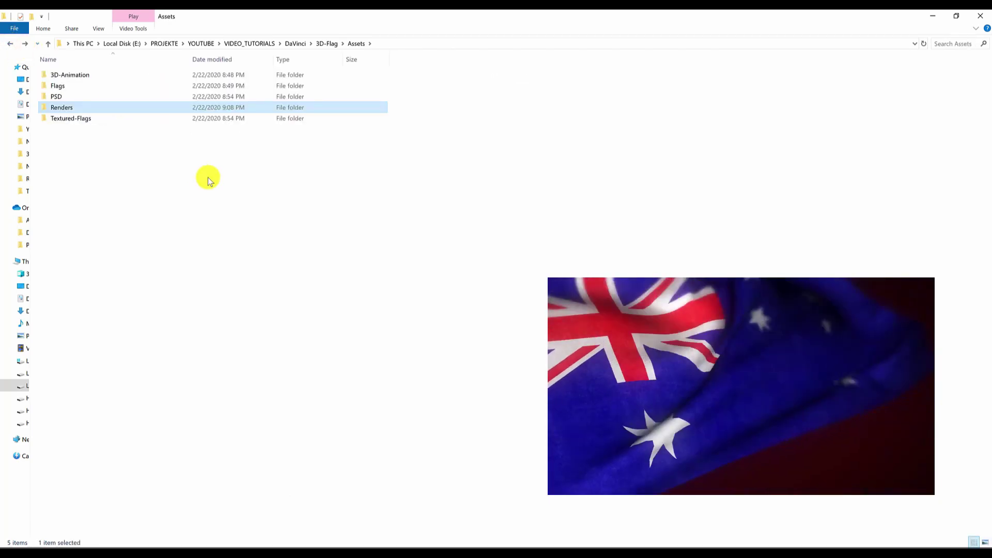
pyautogui.doubleClick(107, 119)
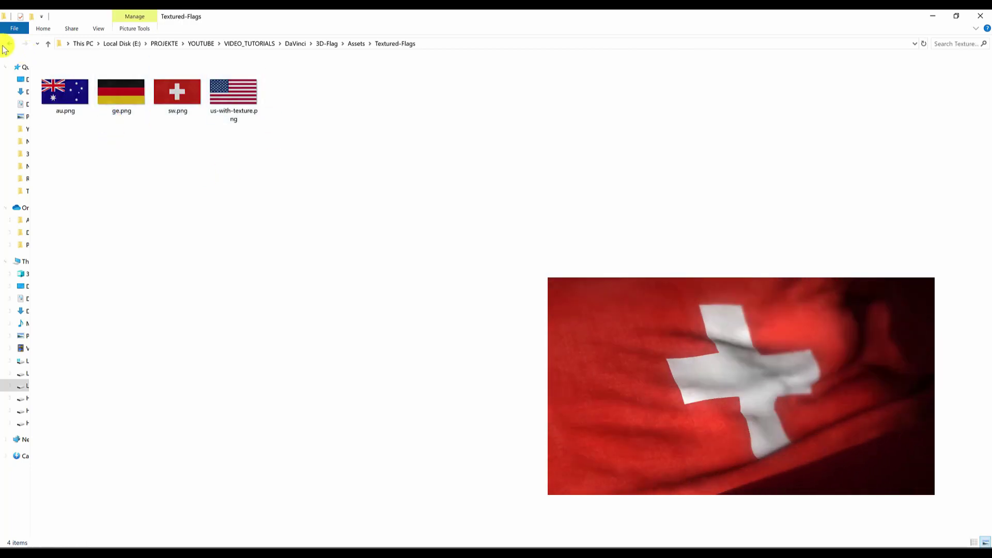
pyautogui.click(11, 45)
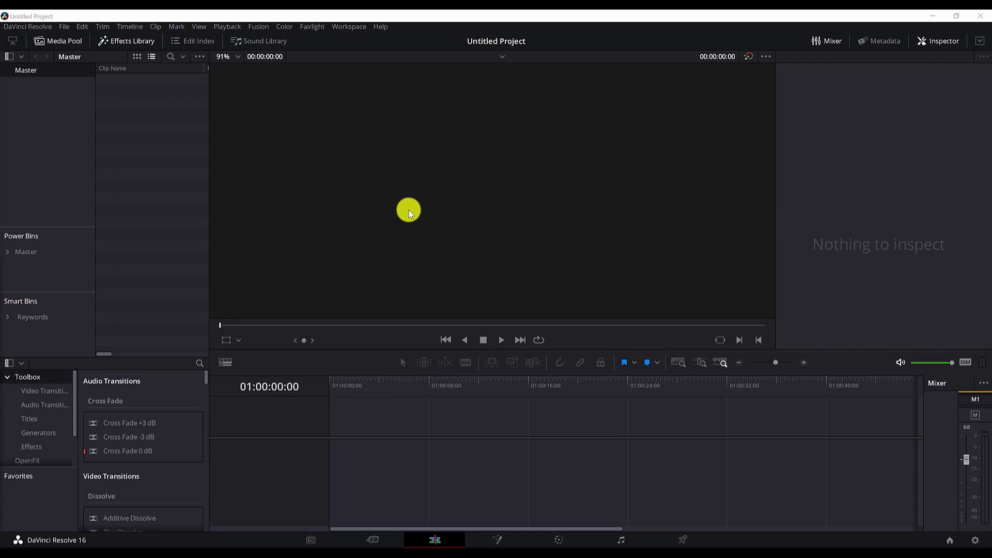
# Search the Effects Library for 'fu' and drag a Fusion Composition onto the timeline.
pyautogui.click(200, 365)
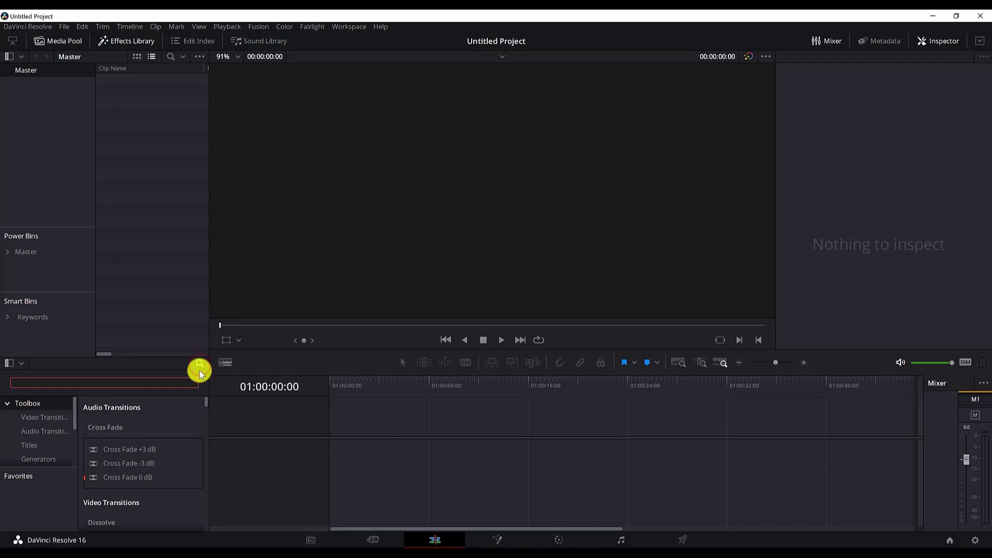
pyautogui.write('fu')
pyautogui.moveTo(139, 429); pyautogui.dragTo(333, 445)
# Change the Fusion Composition clip's duration to 10:00, leaving project settings unchanged.
pyautogui.click(404, 447)
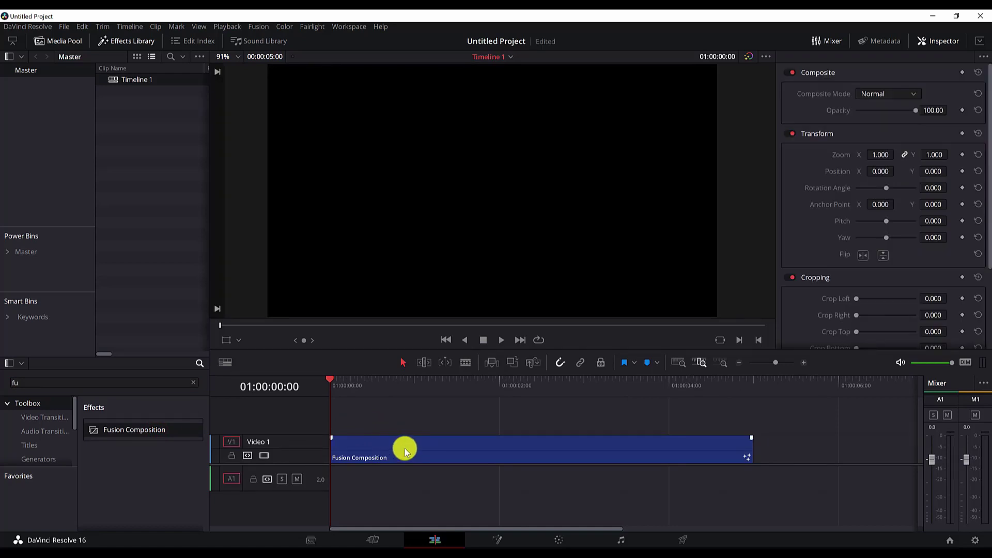
pyautogui.rightClick(405, 448)
pyautogui.click(473, 403)
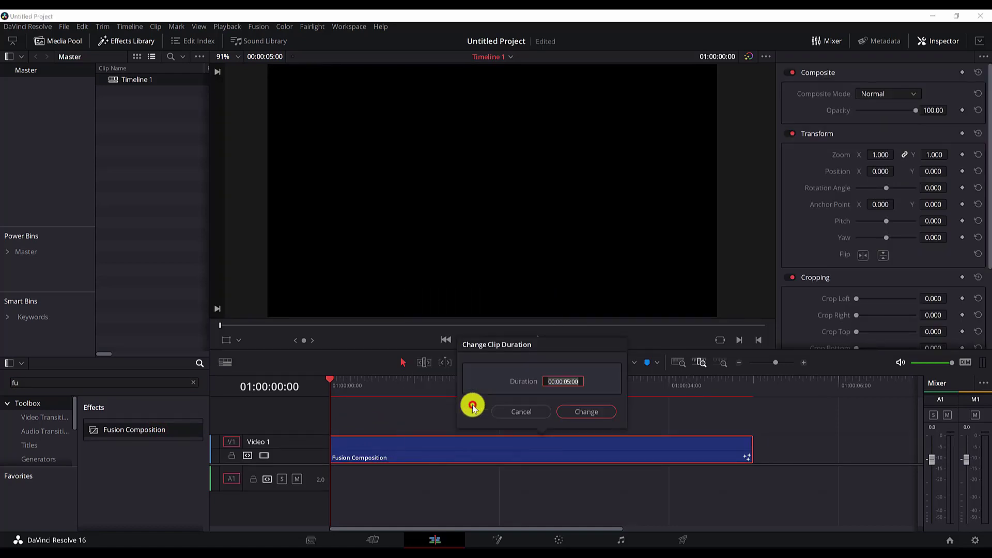
pyautogui.click(570, 382)
pyautogui.write('1000')
pyautogui.press('Return')
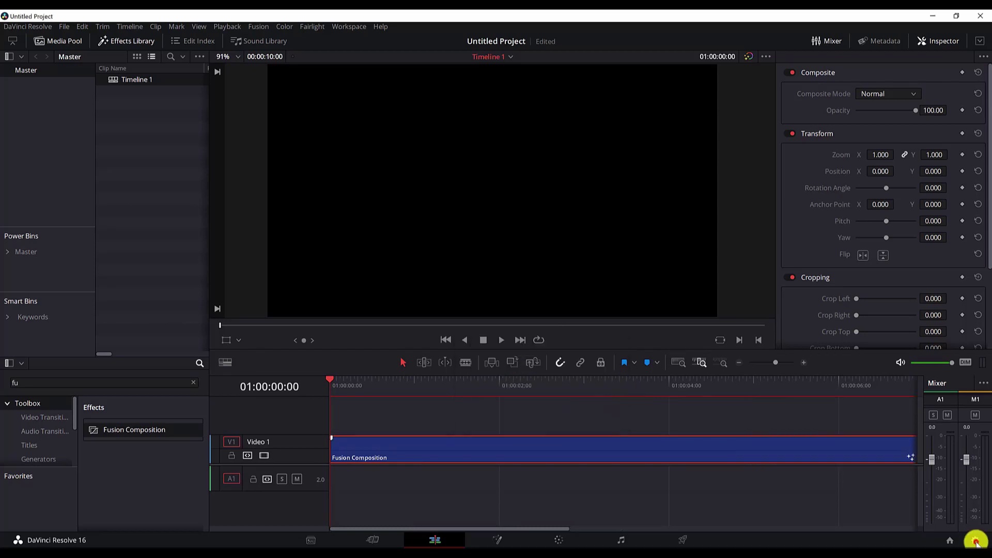
pyautogui.click(976, 541)
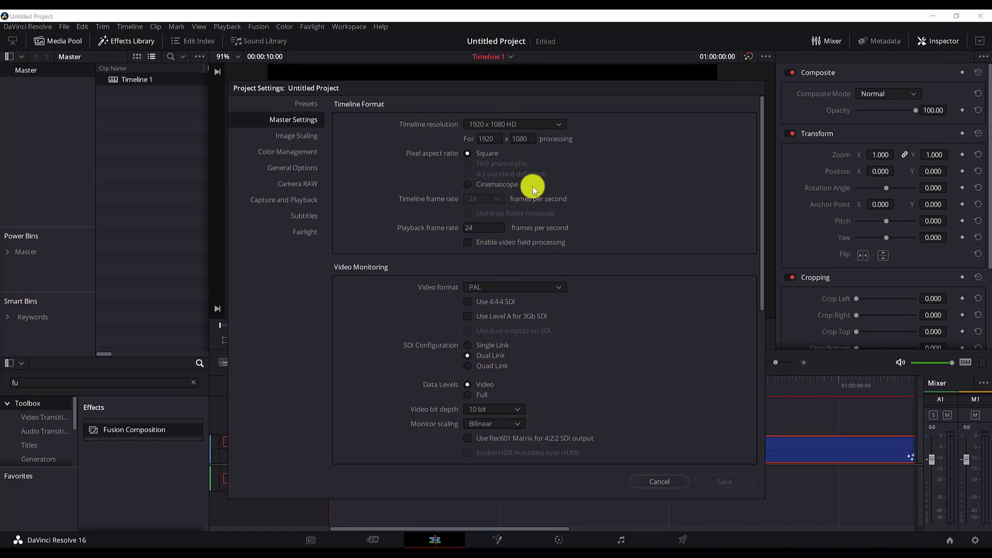
pyautogui.click(666, 480)
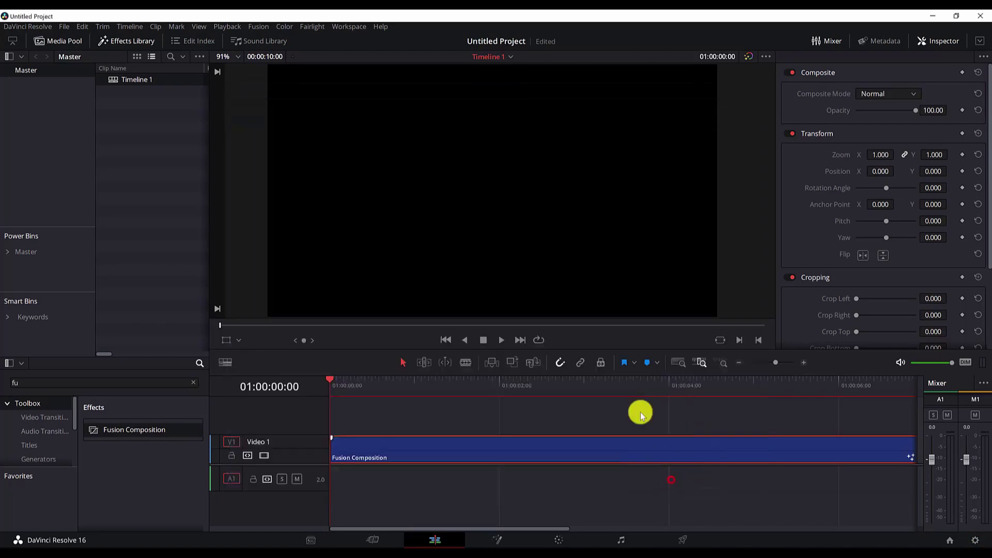
# Switch to the Fusion page and snap MediaOut1 to the grid with Arrange Tools > to Grid.
pyautogui.click(498, 541)
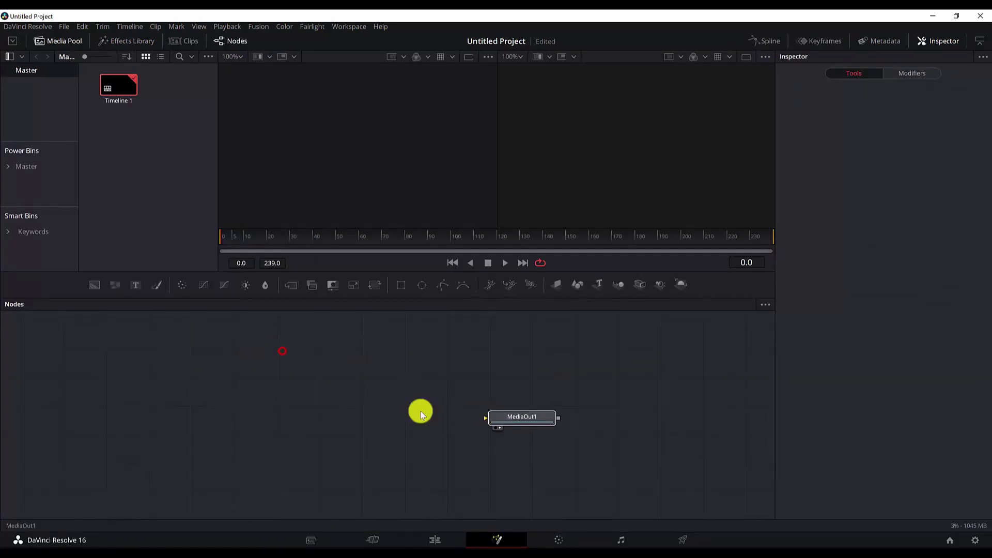
pyautogui.rightClick(235, 378)
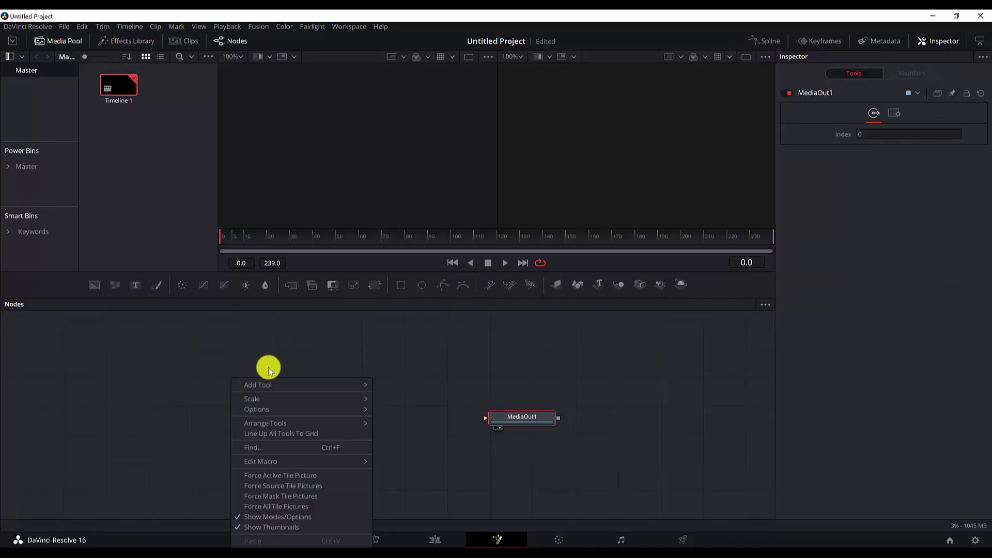
pyautogui.moveTo(290, 411)
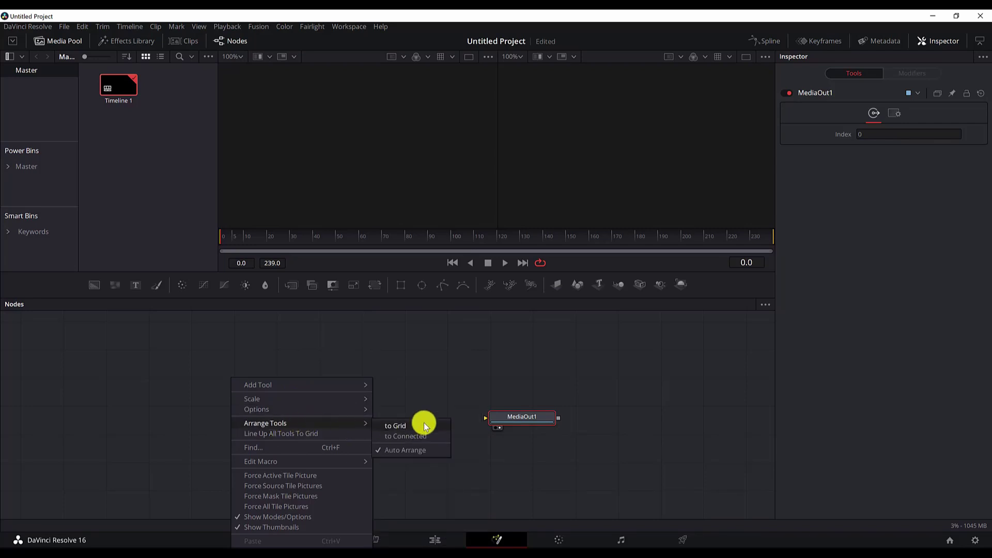
pyautogui.click(424, 423)
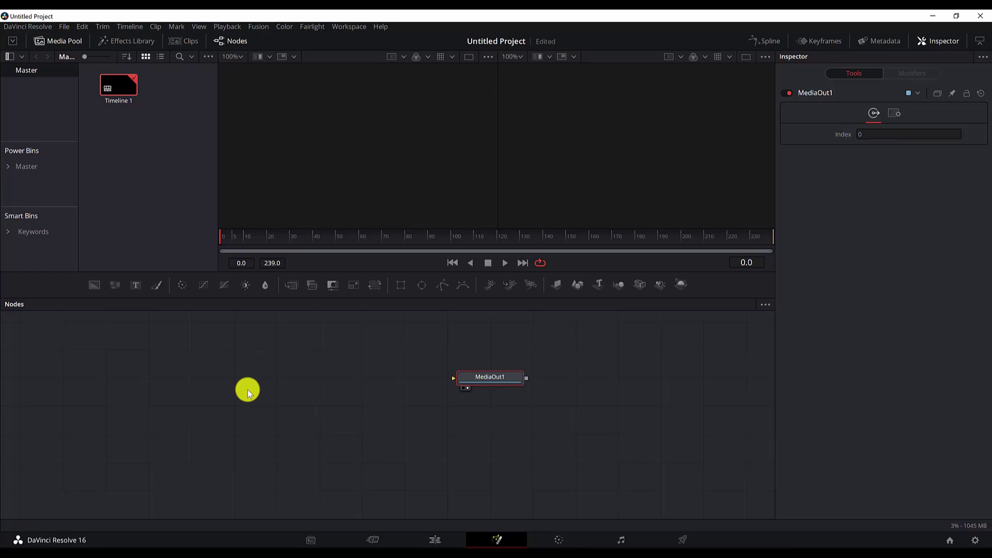
# Import Assets/3D-Animation/3d-max-flag-animation.ABC as an Alembic scene with default importer settings.
pyautogui.click(258, 26)
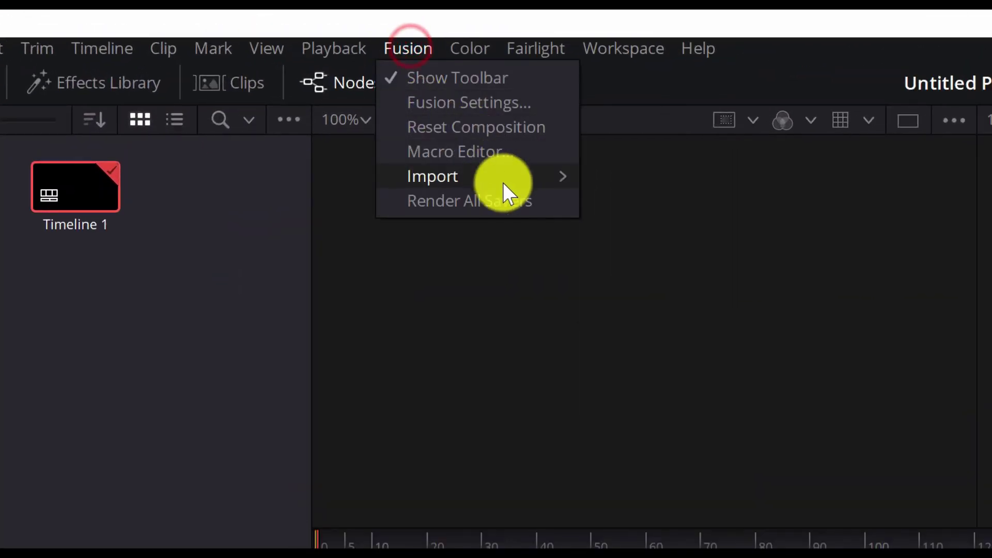
pyautogui.moveTo(299, 82)
pyautogui.click(668, 182)
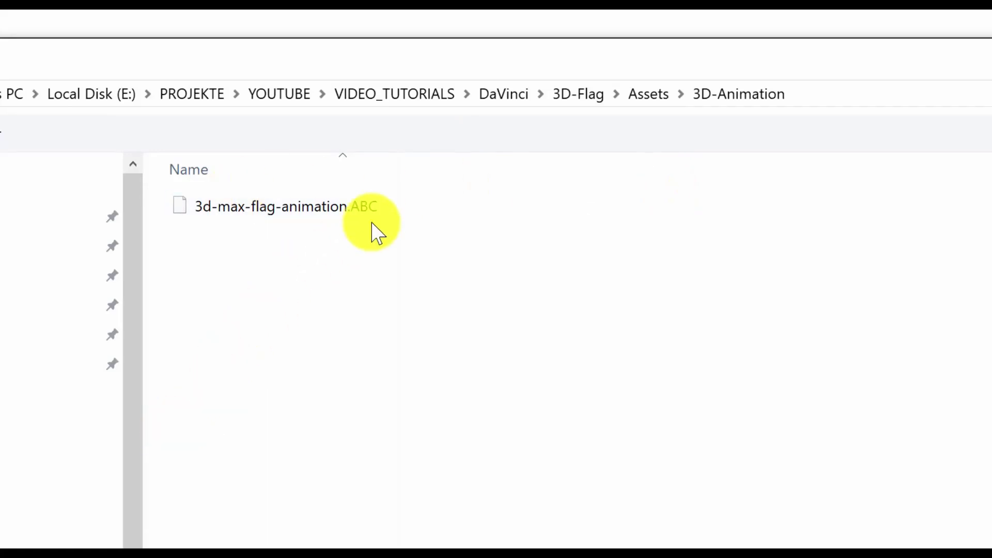
pyautogui.click(648, 96)
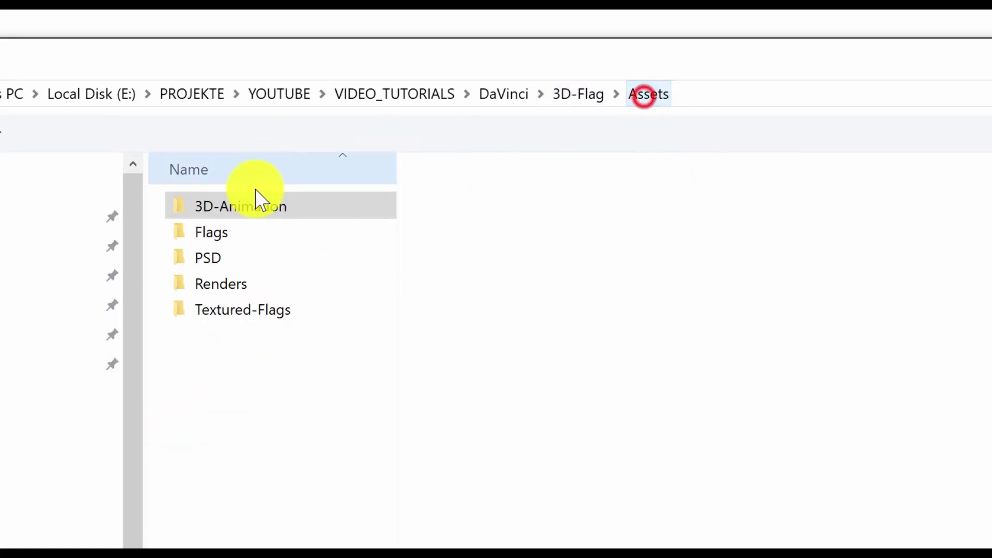
pyautogui.doubleClick(288, 222)
pyautogui.click(287, 206)
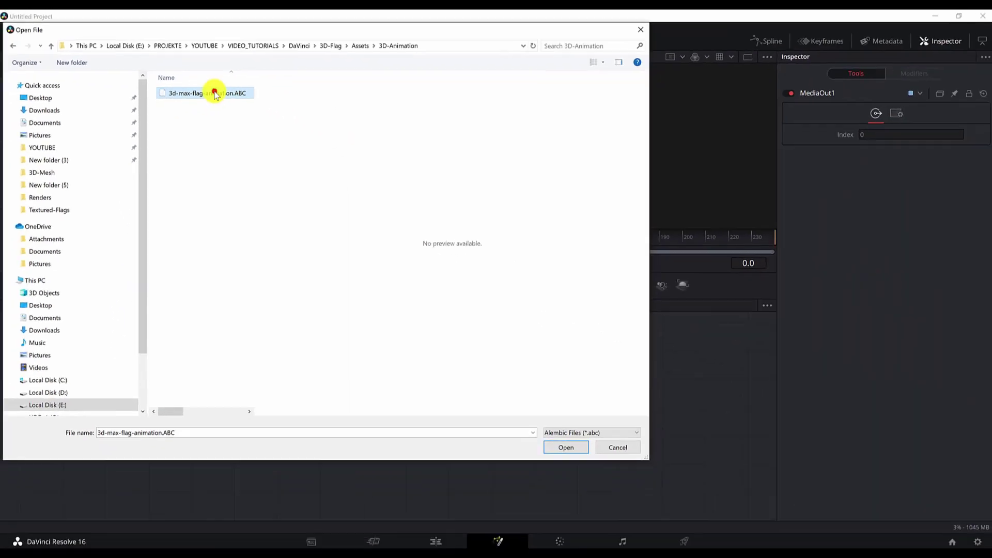
pyautogui.doubleClick(262, 165)
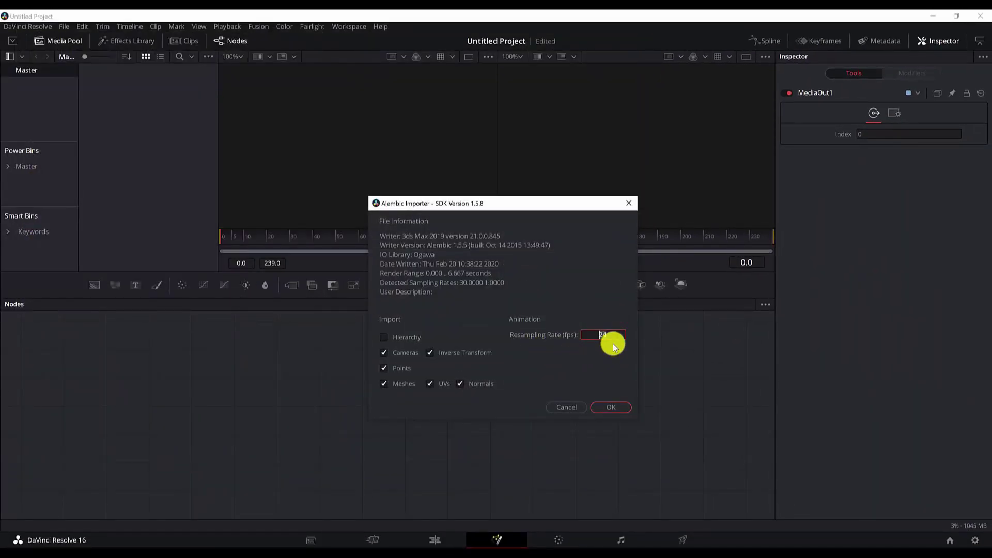
pyautogui.click(608, 404)
pyautogui.click(148, 408)
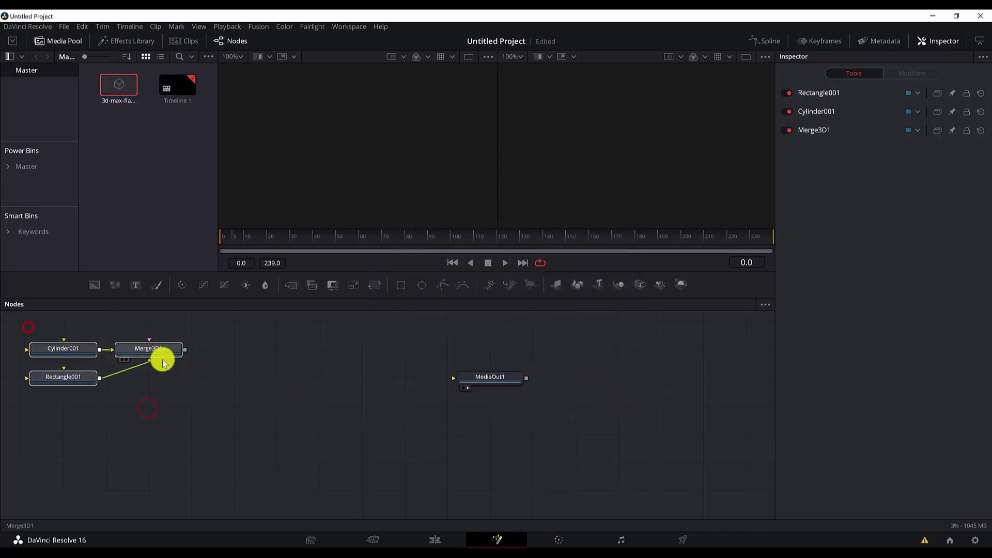
# Move the imported nodes near MediaOut1 and play the flag animation in the left viewer.
pyautogui.moveTo(162, 352); pyautogui.dragTo(290, 380)
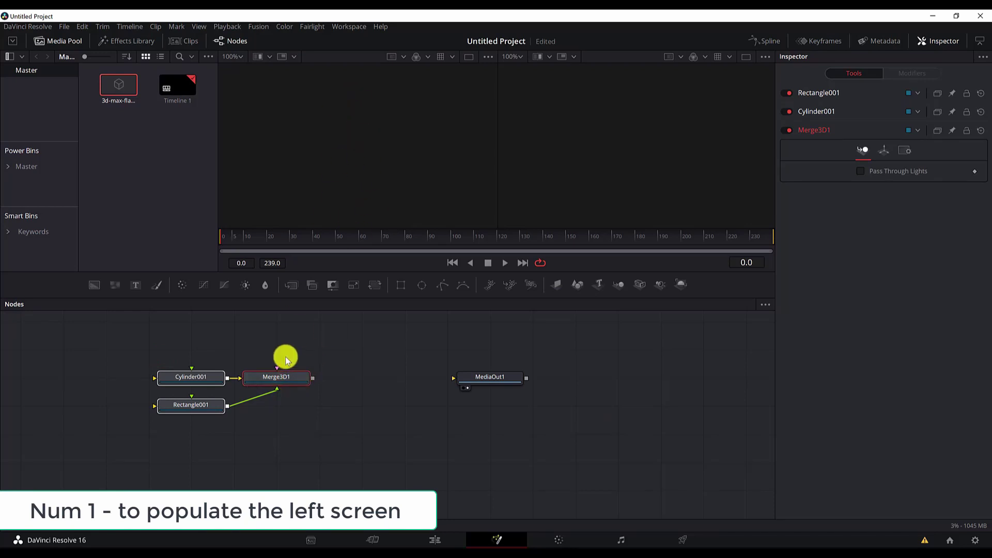
pyautogui.press('1')
pyautogui.scroll(-5, 392, 138)
pyautogui.scroll(-5, 388, 120)
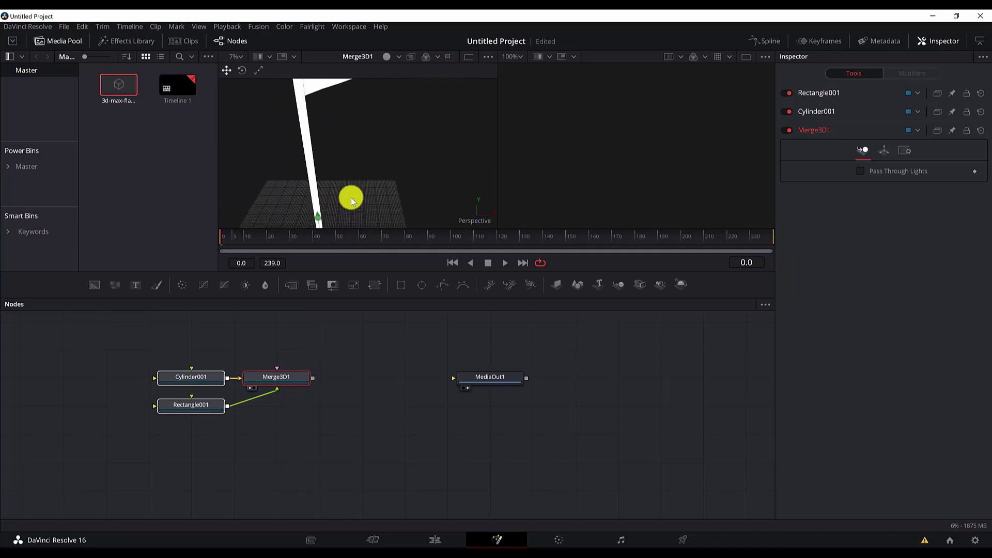
pyautogui.scroll(-2, 365, 156)
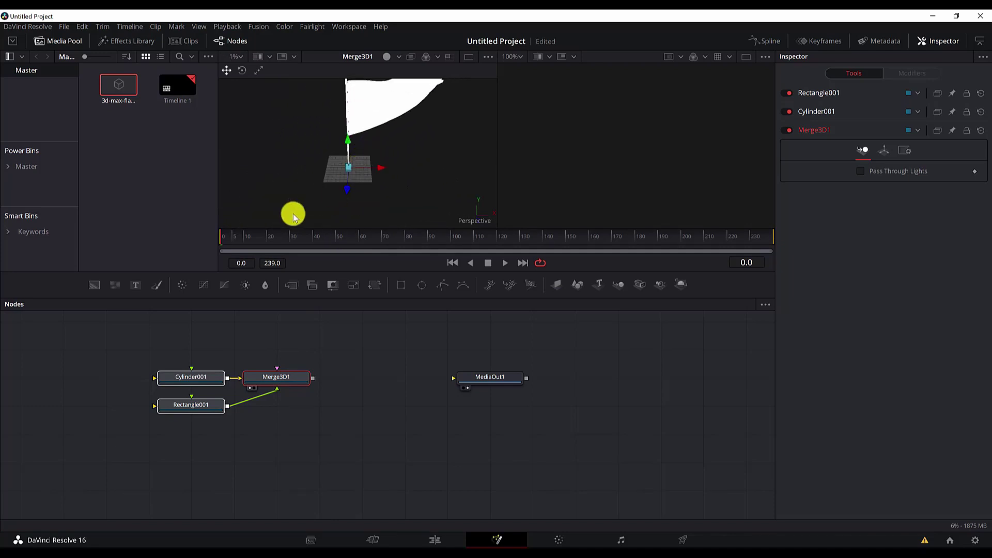
pyautogui.press('space')
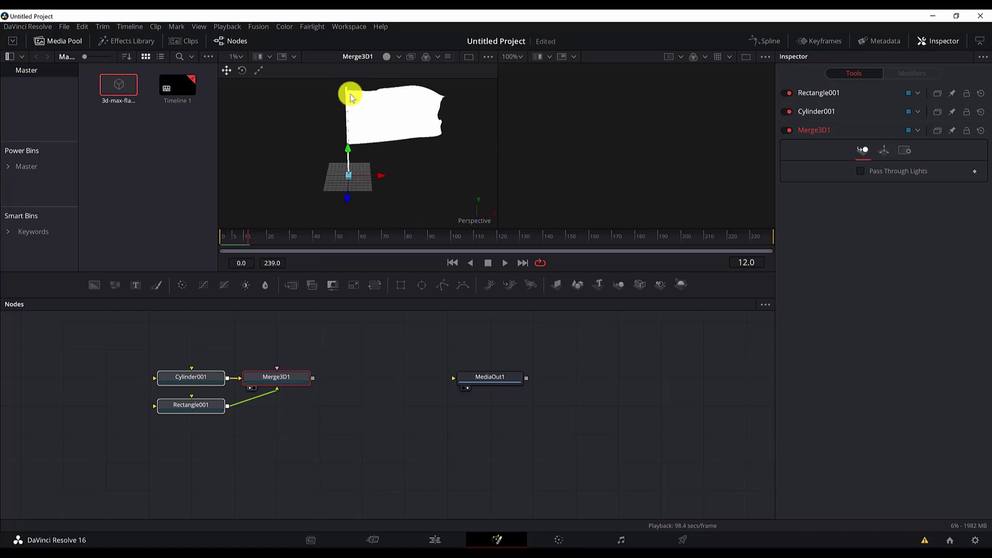
# Delete the Cylinder001 pole node.
pyautogui.click(214, 341)
pyautogui.click(189, 380)
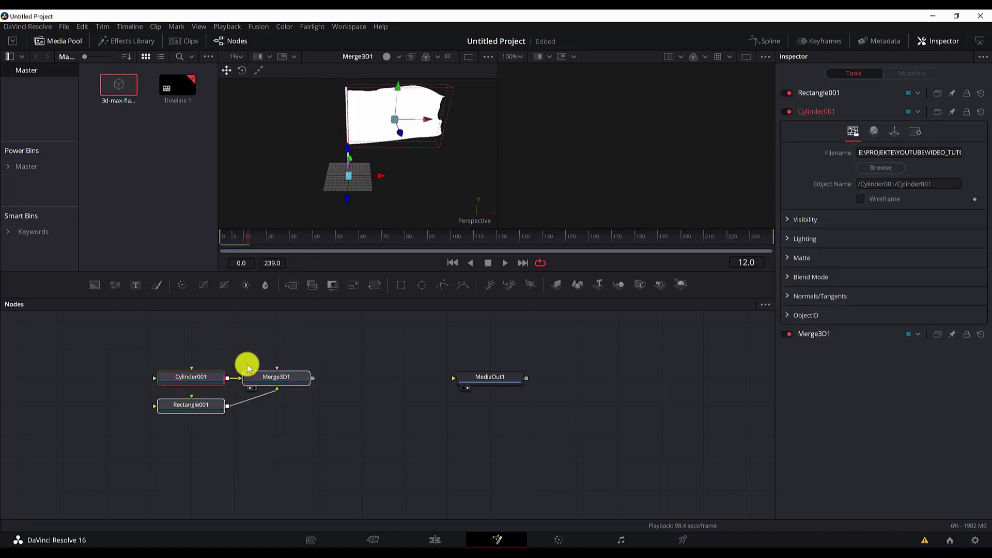
pyautogui.click(184, 324)
pyautogui.click(172, 381)
pyautogui.press('Delete')
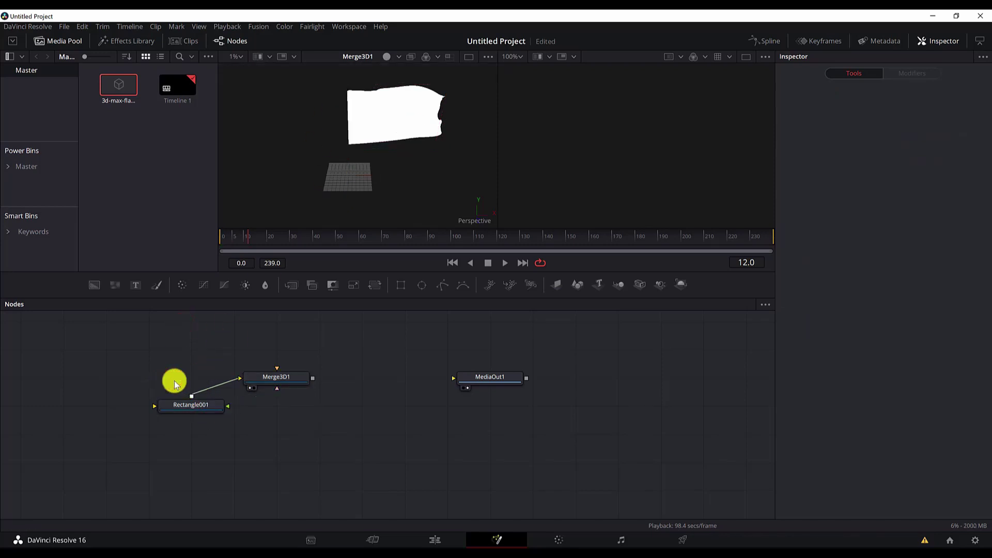
# Move Rectangle001 into the pole's old spot and rename it to flag.
pyautogui.moveTo(206, 402); pyautogui.dragTo(191, 385)
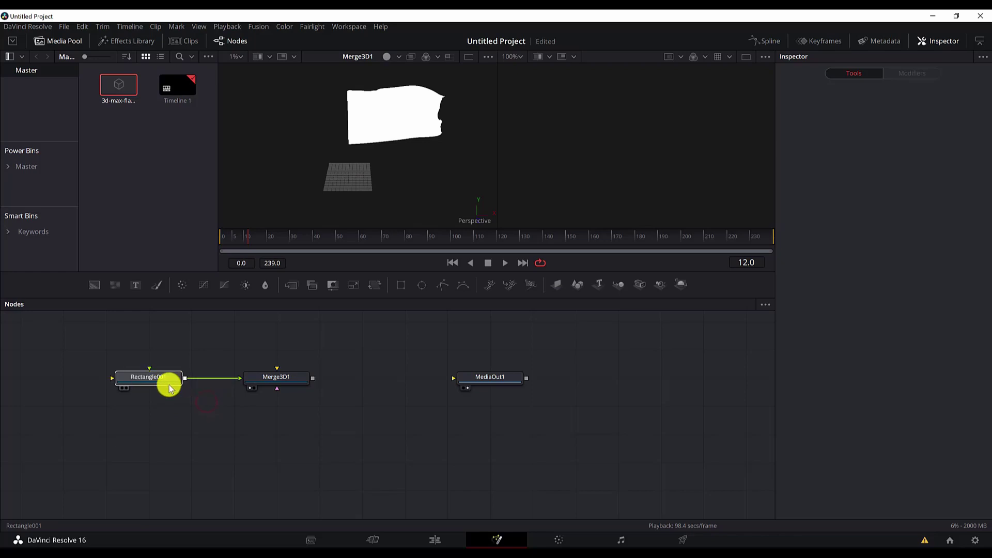
pyautogui.click(191, 384)
pyautogui.press('F2')
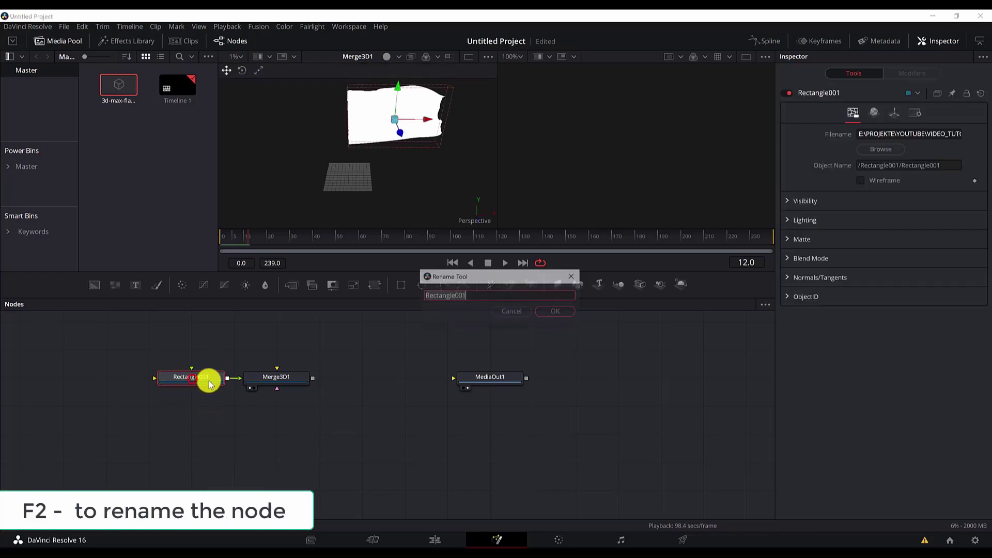
pyautogui.write('flag')
pyautogui.press('Return')
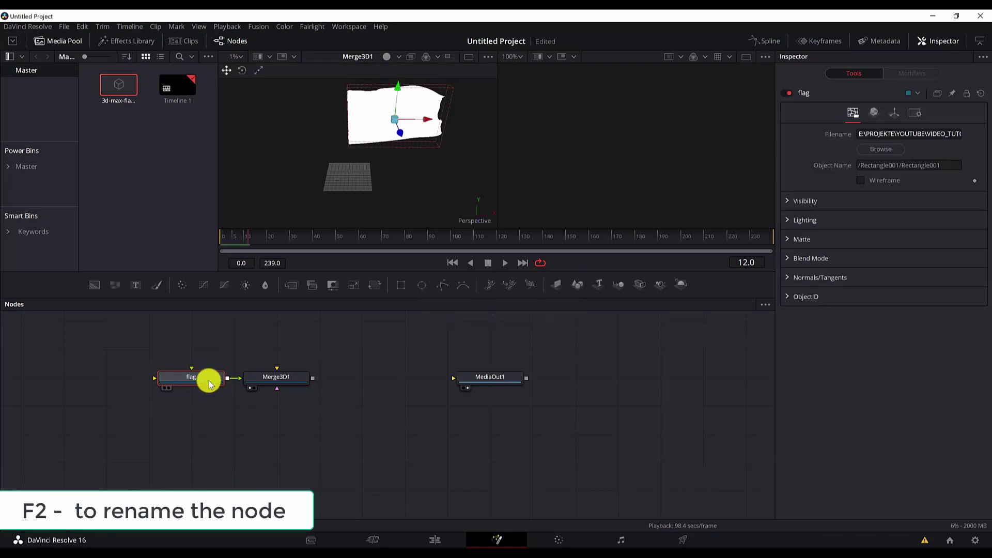
# Add a Renderer 3D after Merge3D1, wire it into MediaOut1, and tidy the node layout.
pyautogui.click(290, 385)
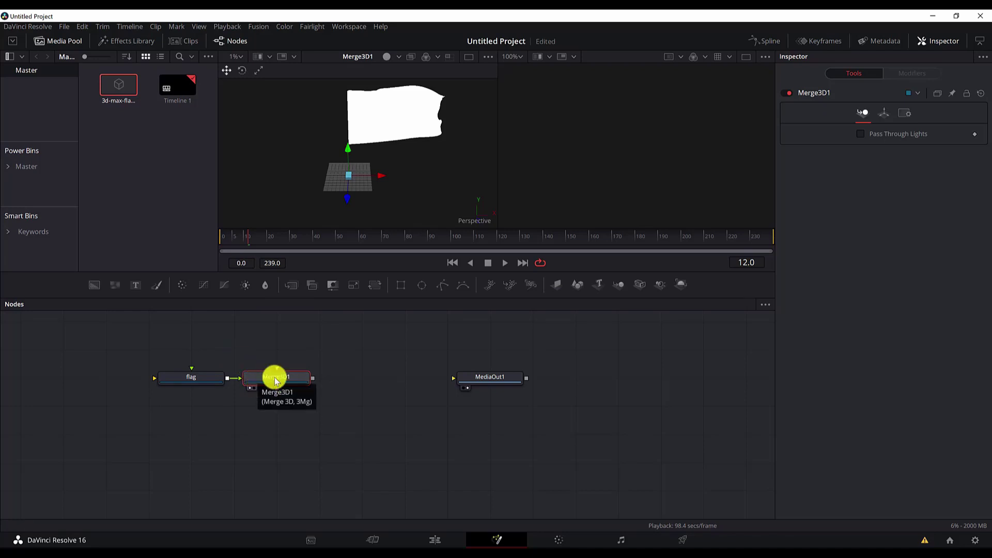
pyautogui.hotkey('ctrl', 'space')
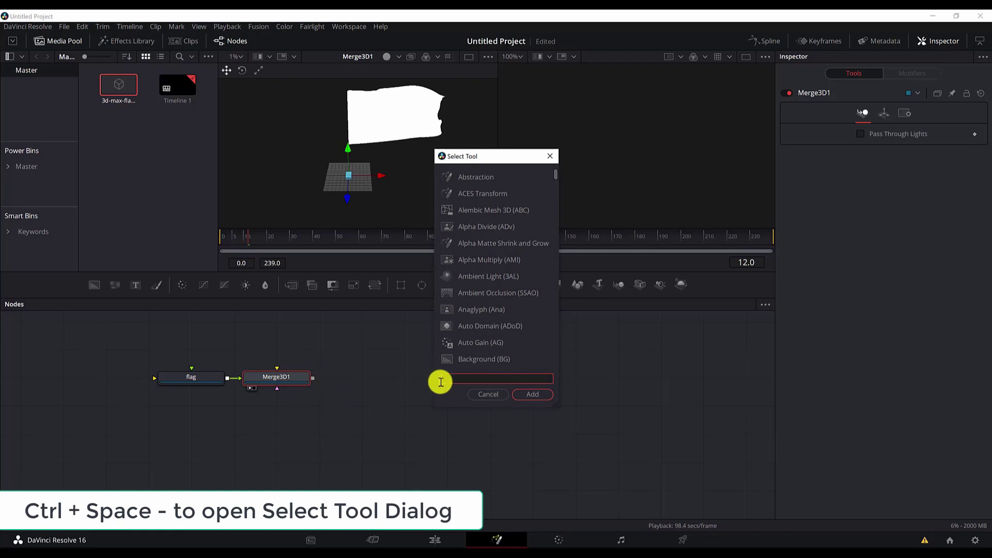
pyautogui.write('render')
pyautogui.press('Return')
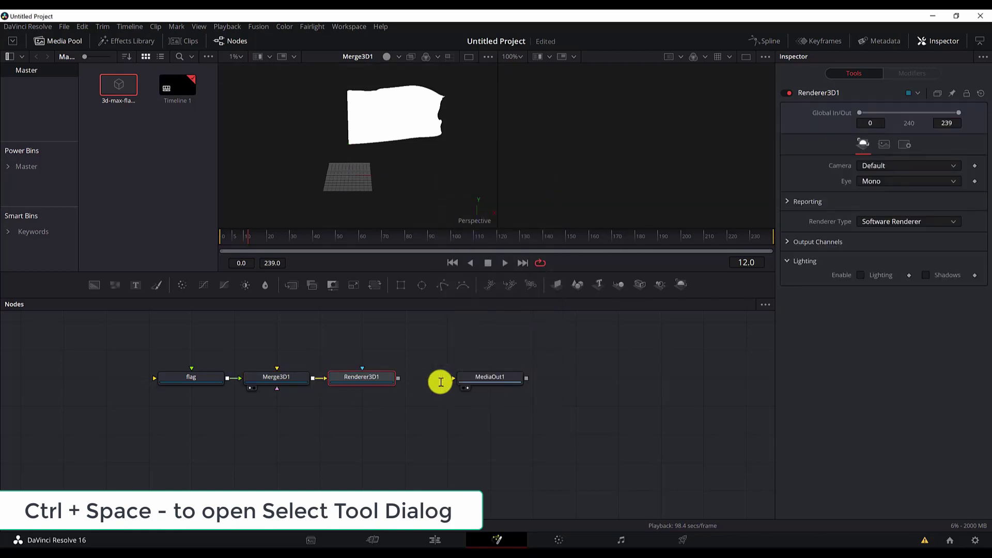
pyautogui.moveTo(405, 377); pyautogui.dragTo(574, 383)
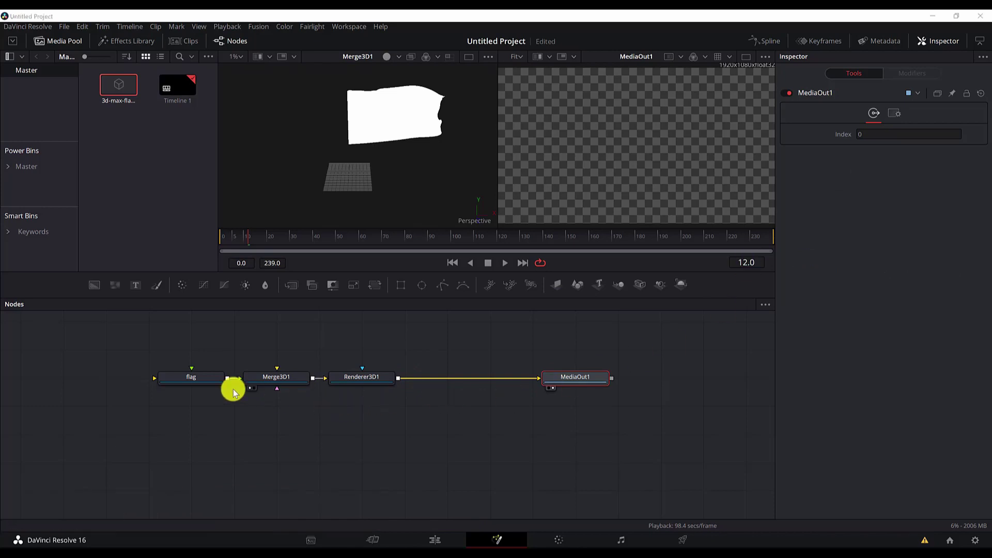
pyautogui.moveTo(212, 381); pyautogui.dragTo(170, 377)
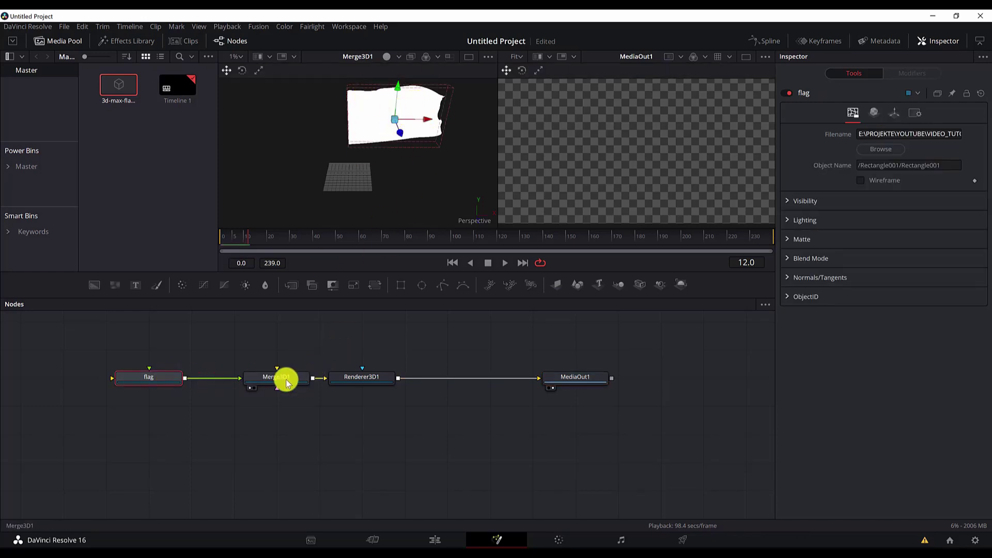
pyautogui.moveTo(284, 379); pyautogui.dragTo(241, 378)
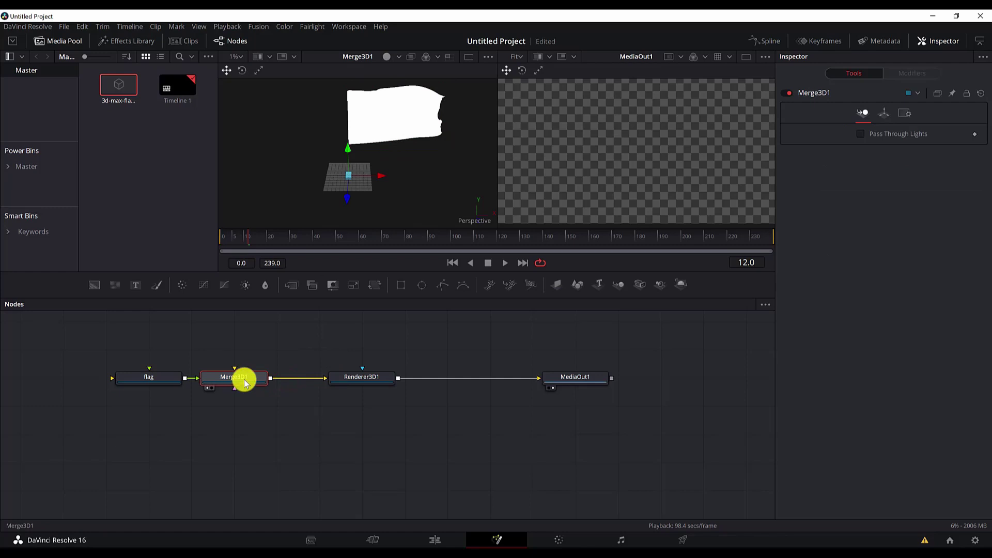
# Insert a Transform 3D node after Merge3D1.
pyautogui.hotkey('shift', 'space')
pyautogui.write('render')
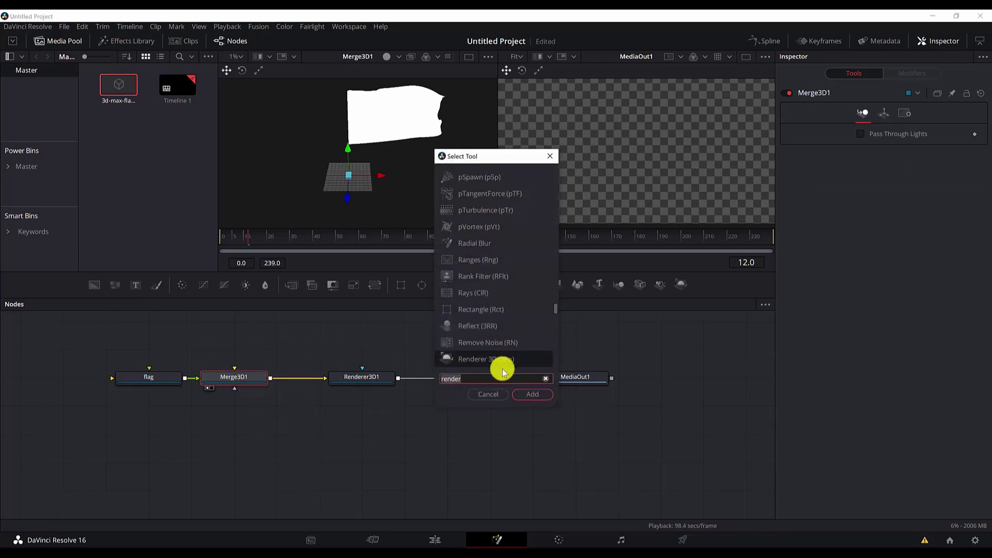
pyautogui.write('tran')
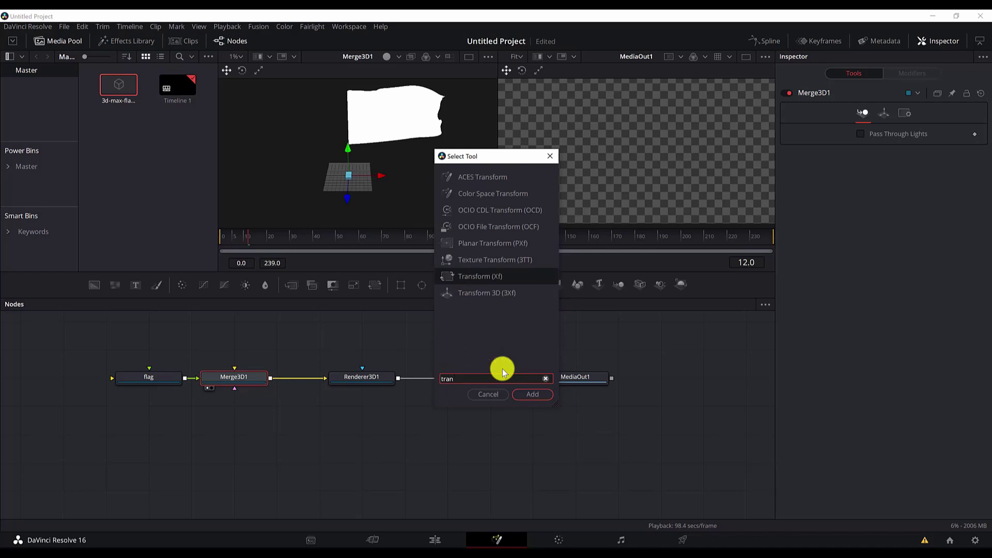
pyautogui.press('Return')
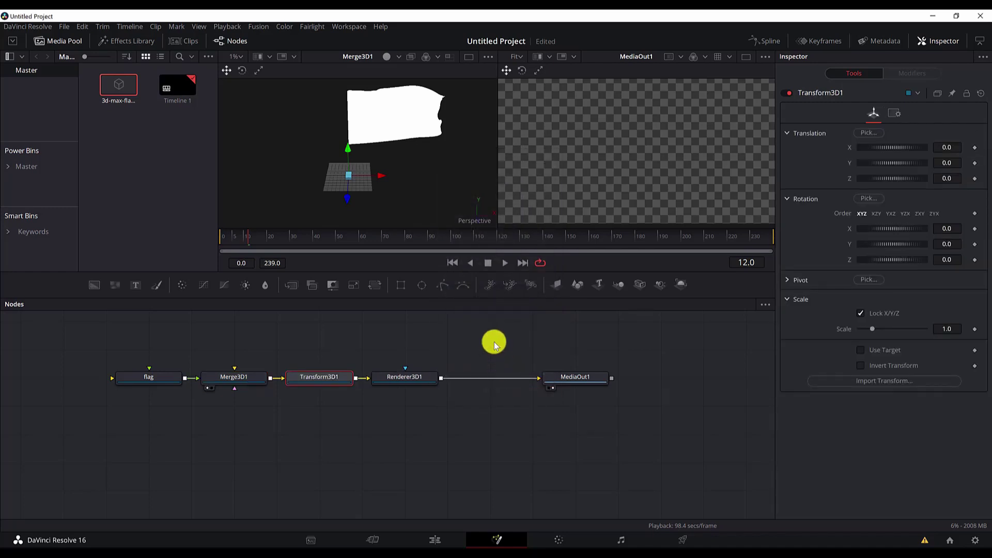
# Add a Merge 3D after Transform3D1 with a Camera 3D connected to it.
pyautogui.hotkey('shift', 'space')
pyautogui.write('mer')
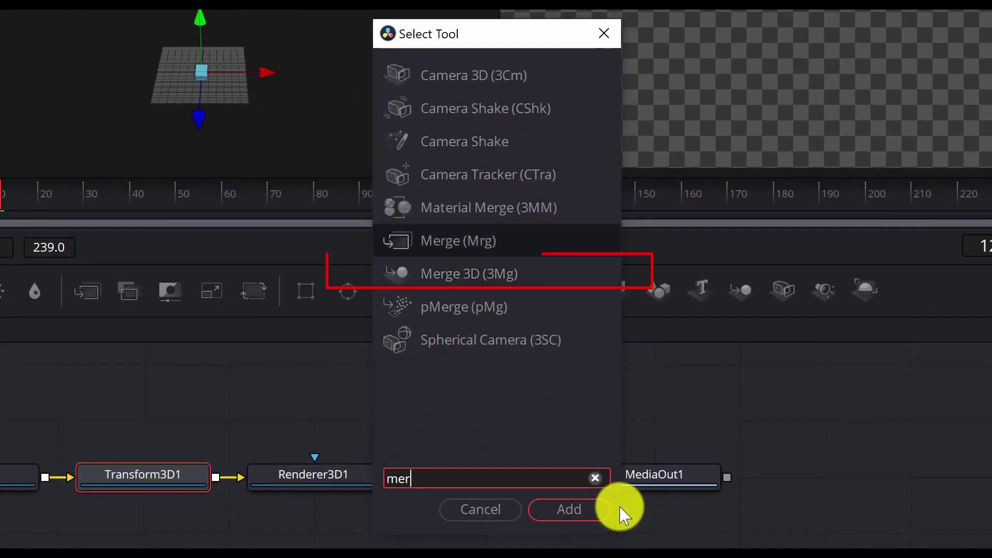
pyautogui.press('Up')
pyautogui.press('Down')
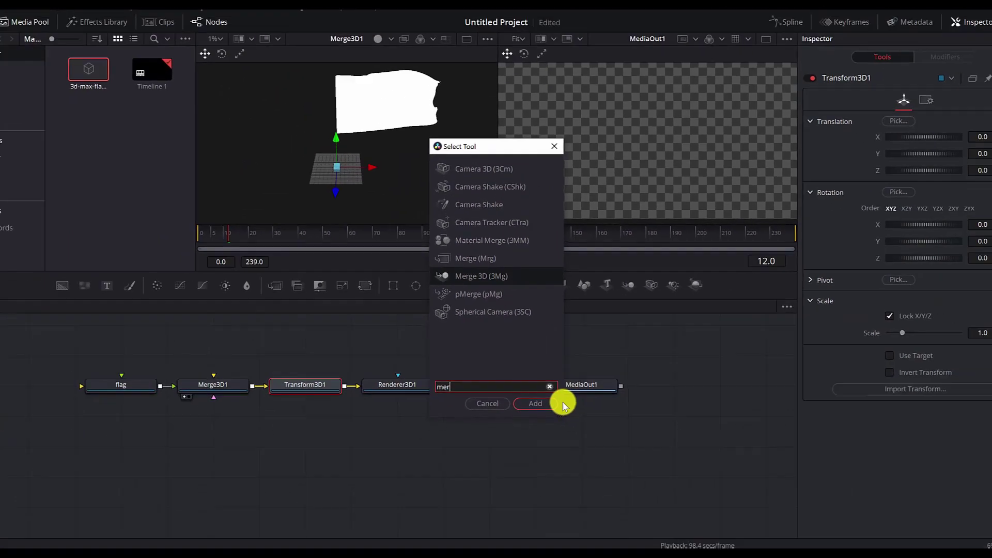
pyautogui.click(608, 510)
pyautogui.hotkey('shift', 'space')
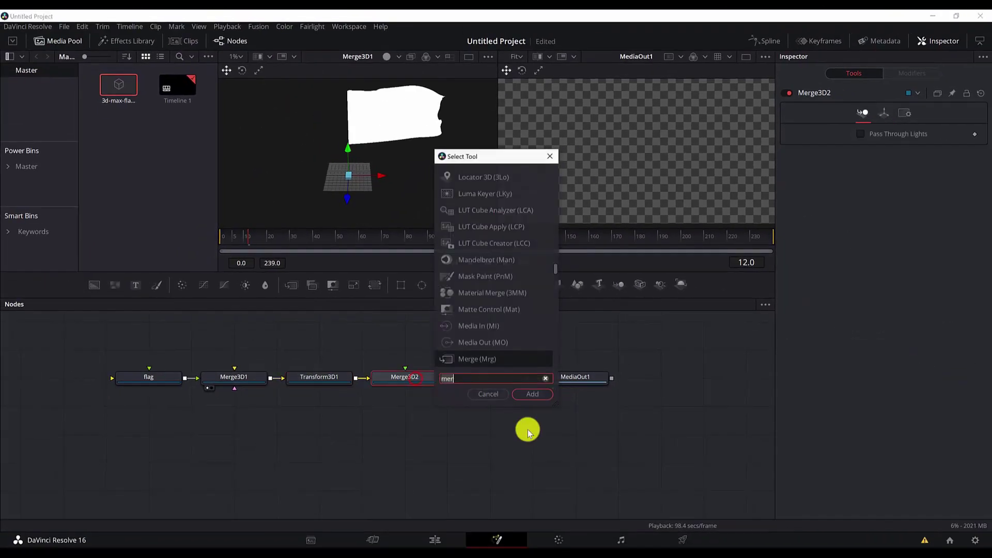
pyautogui.write('came')
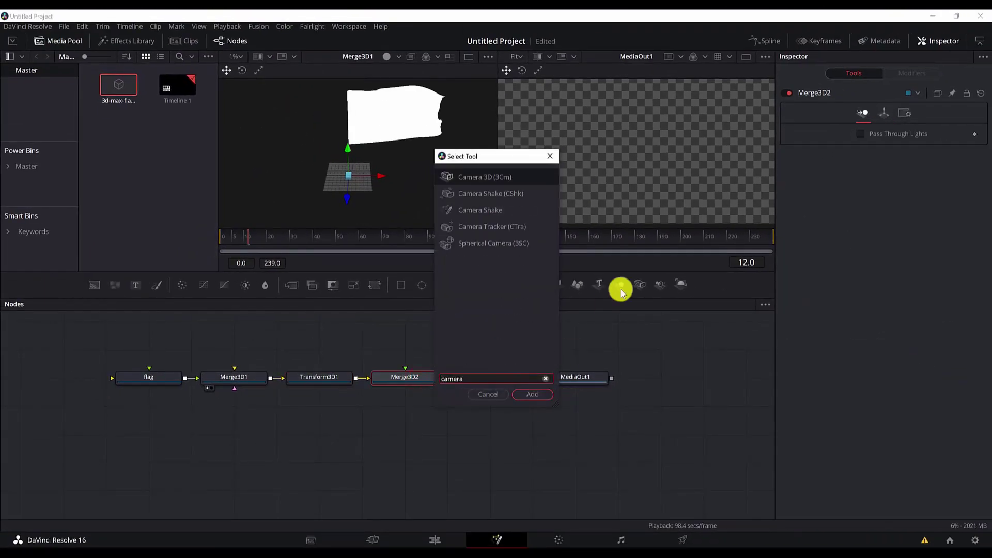
pyautogui.press('Return')
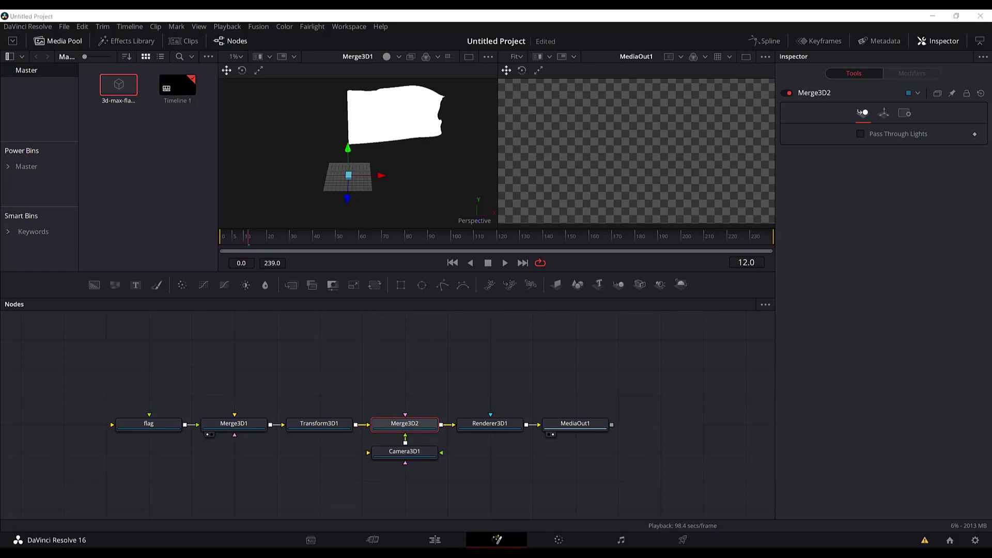
# Set Transform3D1's translation to 6.386, 3.641, -8.94.
pyautogui.click(338, 425)
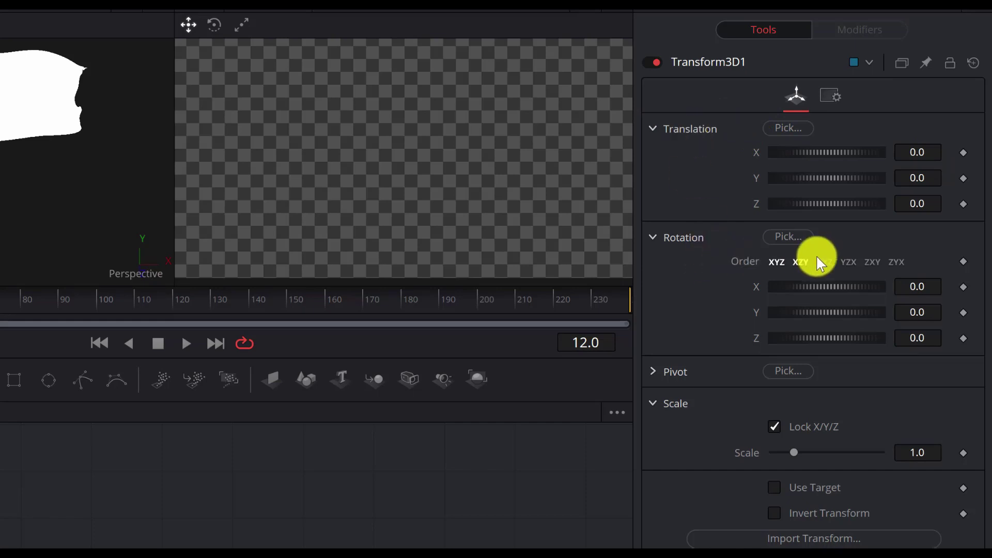
pyautogui.click(924, 152)
pyautogui.write('6.386')
pyautogui.press('Tab')
pyautogui.write('3.641')
pyautogui.press('Tab')
pyautogui.write('-8.94')
pyautogui.press('Tab')
# Set Transform3D1's rotation to -39.1, -19.2, 6.3 and scale to 0.73.
pyautogui.write('-391')
pyautogui.press('Tab')
pyautogui.write('-19.2')
pyautogui.press('Tab')
pyautogui.write('6.3')
pyautogui.press('Tab')
pyautogui.write('0.73')
pyautogui.press('Tab')
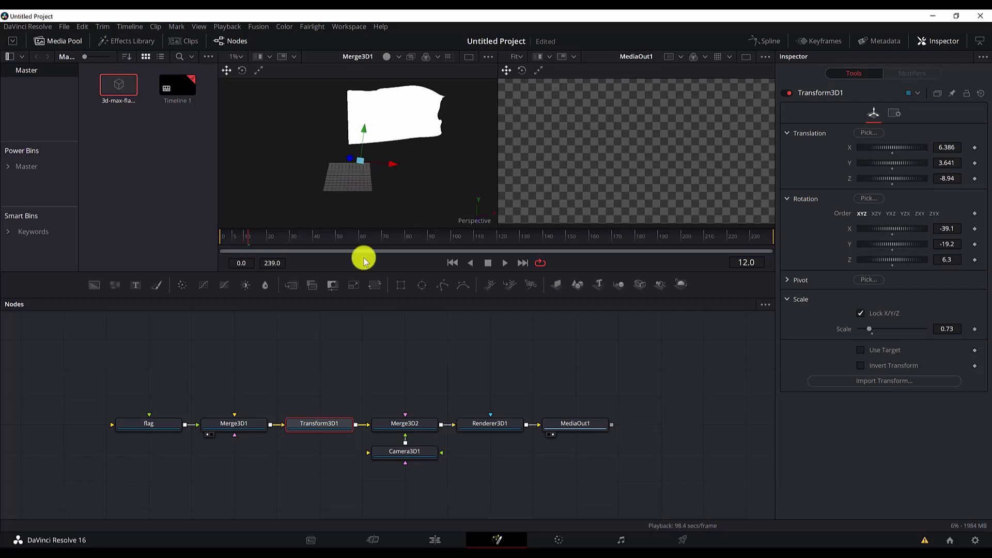
# Give Camera3D1 angle of view 12, focal length 52.20789 and focal plane 2.894.
pyautogui.click(413, 455)
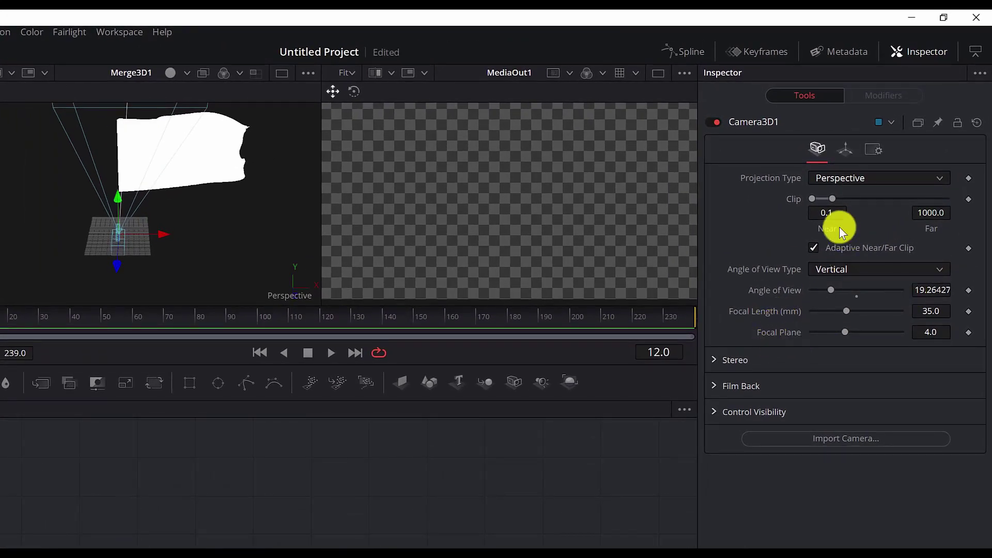
pyautogui.click(928, 288)
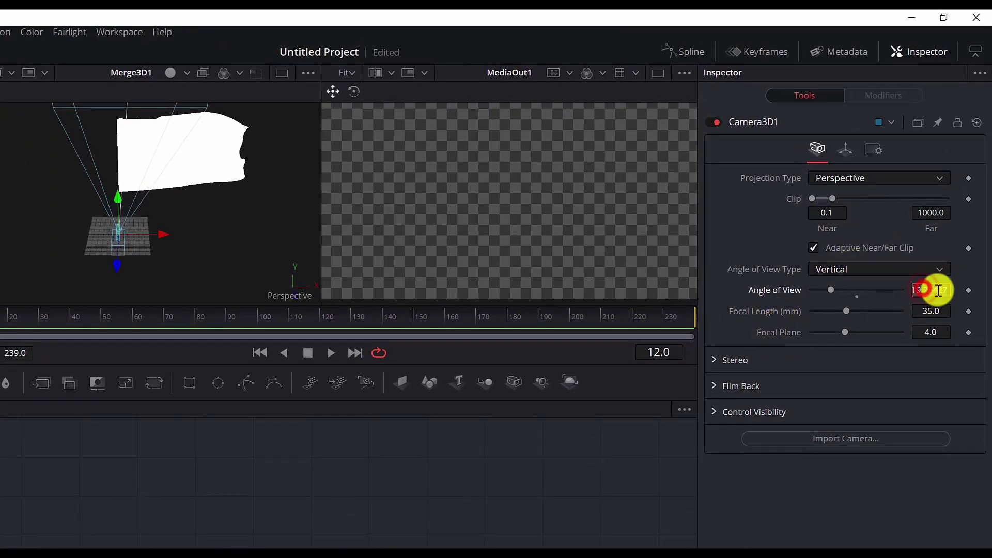
pyautogui.write('12')
pyautogui.press('Tab')
pyautogui.write('52.')
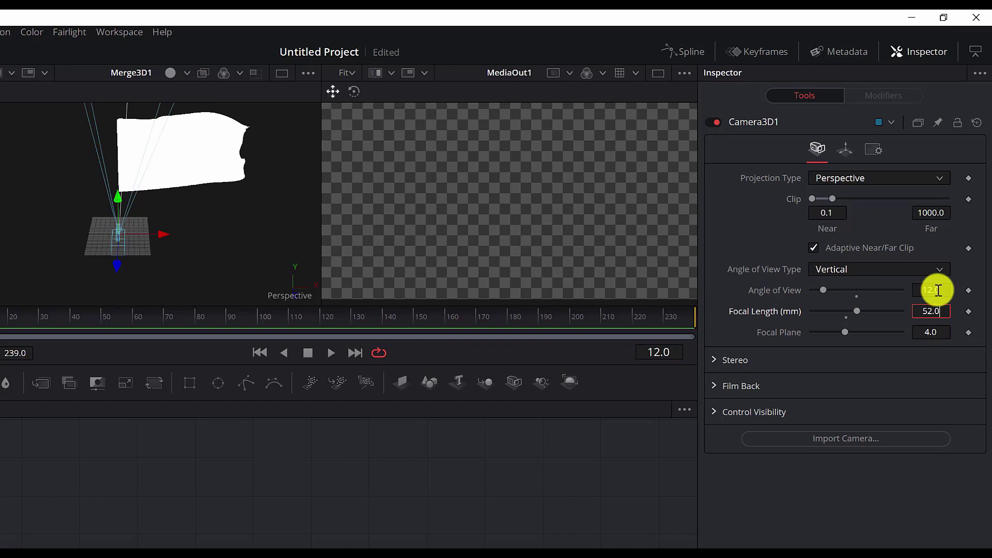
pyautogui.write('20789')
pyautogui.press('Tab')
pyautogui.write('2.894')
pyautogui.press('Tab')
# Set the camera's film back aperture width to 0.629921 and height to 0.49.
pyautogui.click(715, 385)
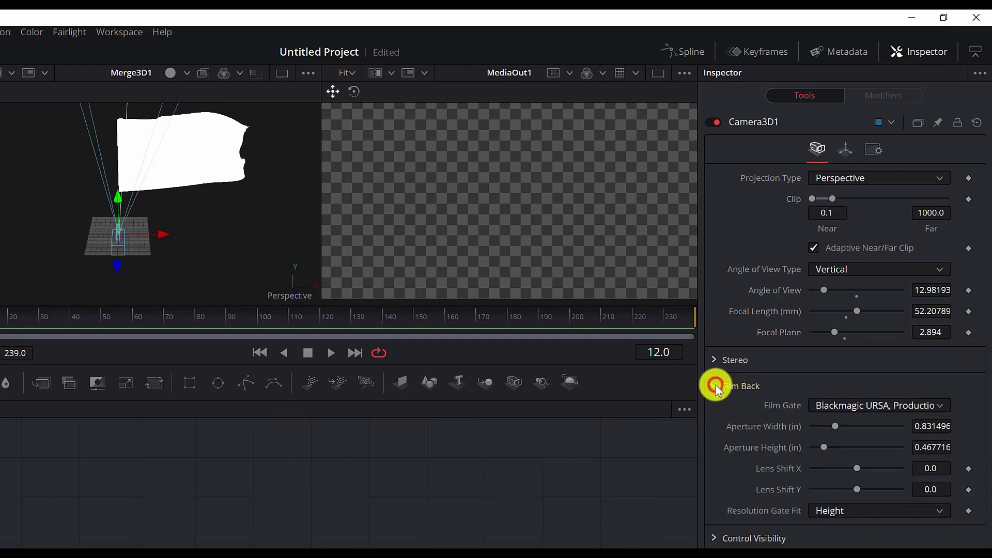
pyautogui.doubleClick(925, 426)
pyautogui.write('0.629921')
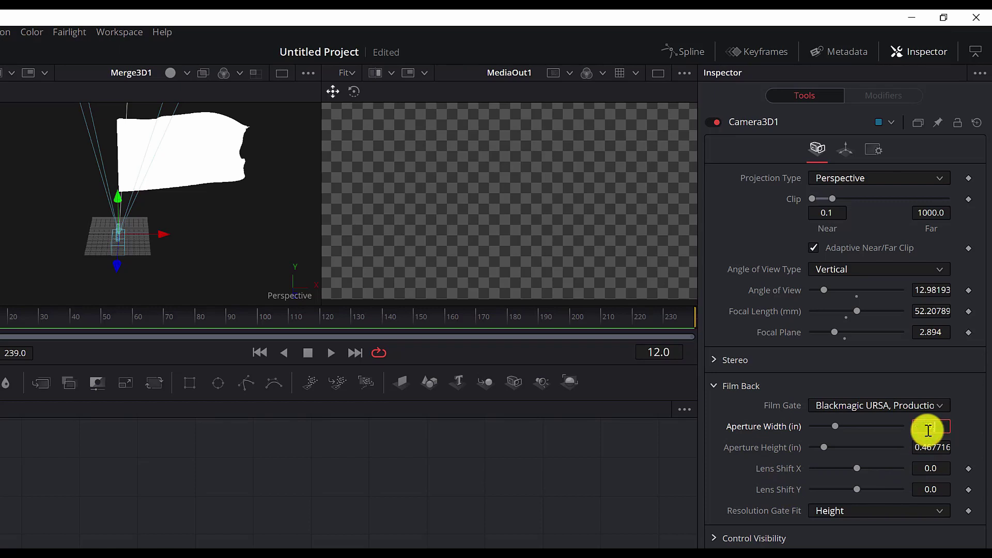
pyautogui.press('Tab')
pyautogui.write('0.49')
pyautogui.press('Tab')
# Position Camera3D1 at -32.987, 21.9954, 32.32452 with rotation 2.6, -47, -2.6.
pyautogui.press('Tab')
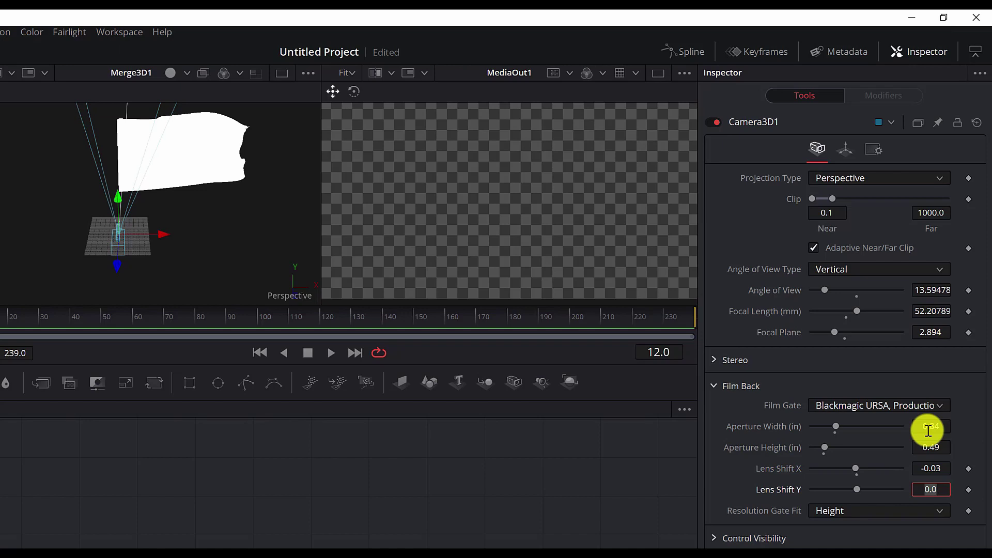
pyautogui.click(845, 150)
pyautogui.click(937, 202)
pyautogui.write('-32.987')
pyautogui.press('Tab')
pyautogui.write('21.9954')
pyautogui.press('Tab')
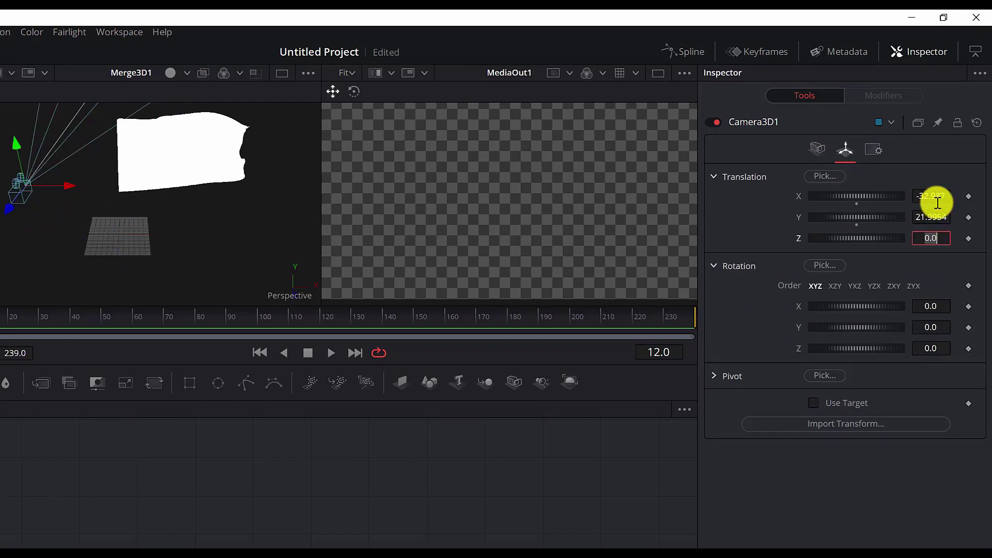
pyautogui.write('32.32452')
pyautogui.press('Tab')
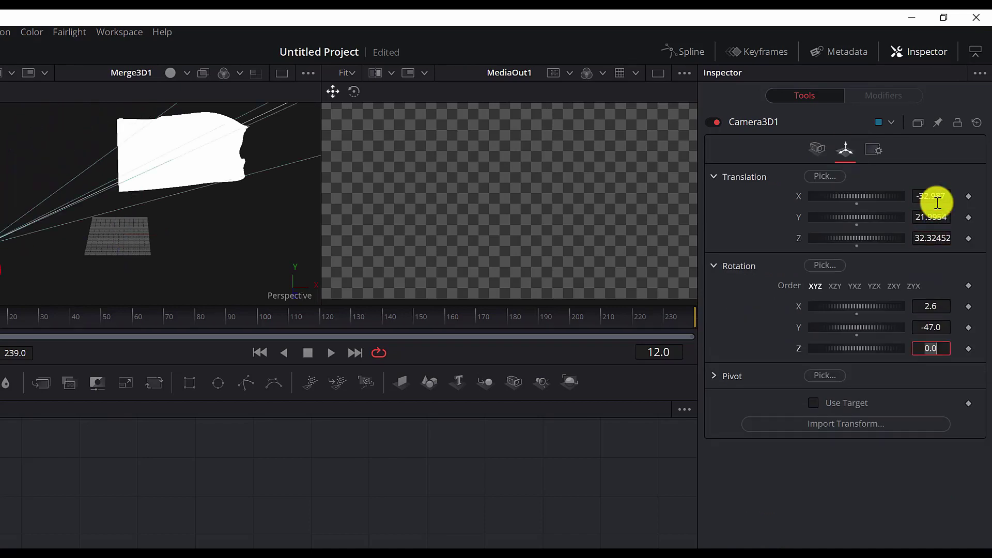
pyautogui.write('2.6')
pyautogui.press('Tab')
pyautogui.write('-47')
pyautogui.press('Tab')
pyautogui.write('-2.6')
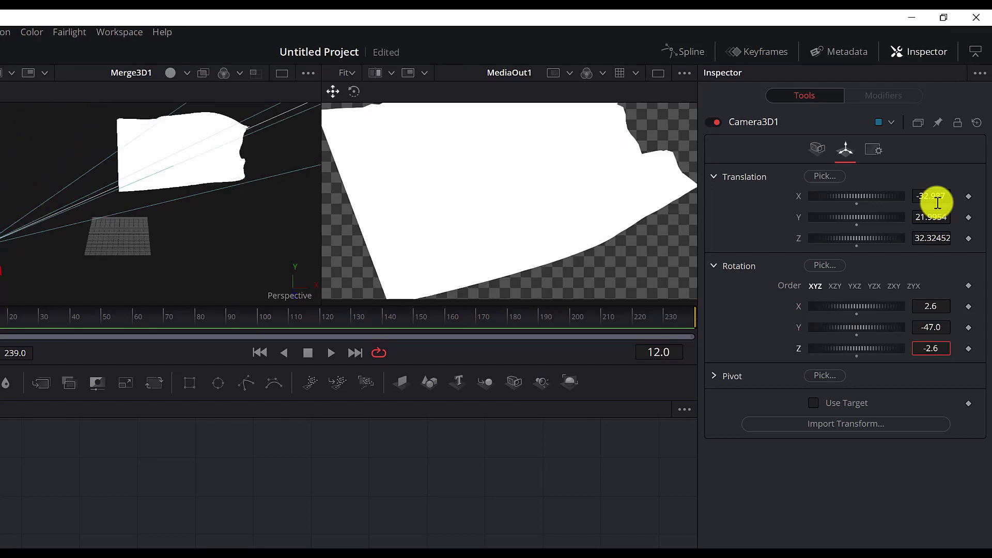
pyautogui.press('Return')
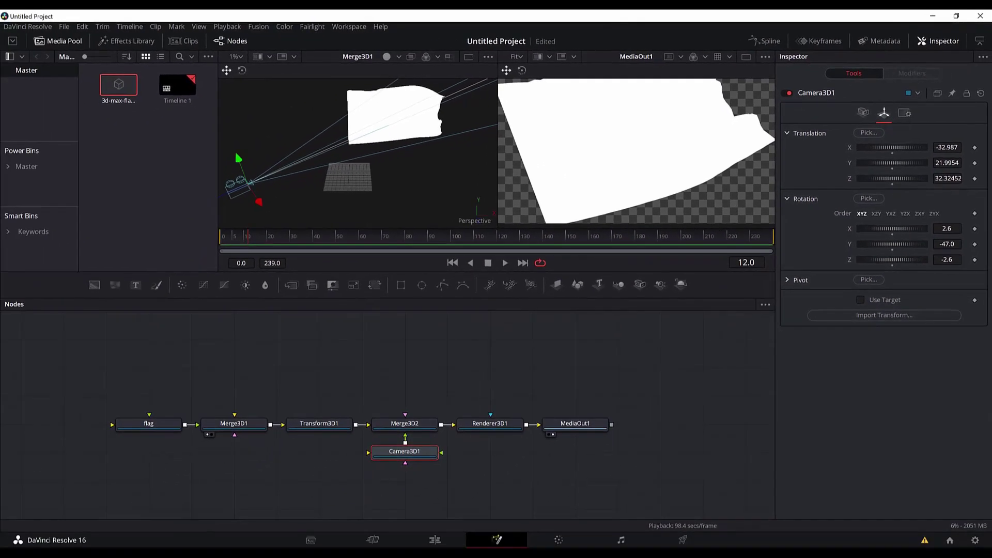
pyautogui.click(864, 112)
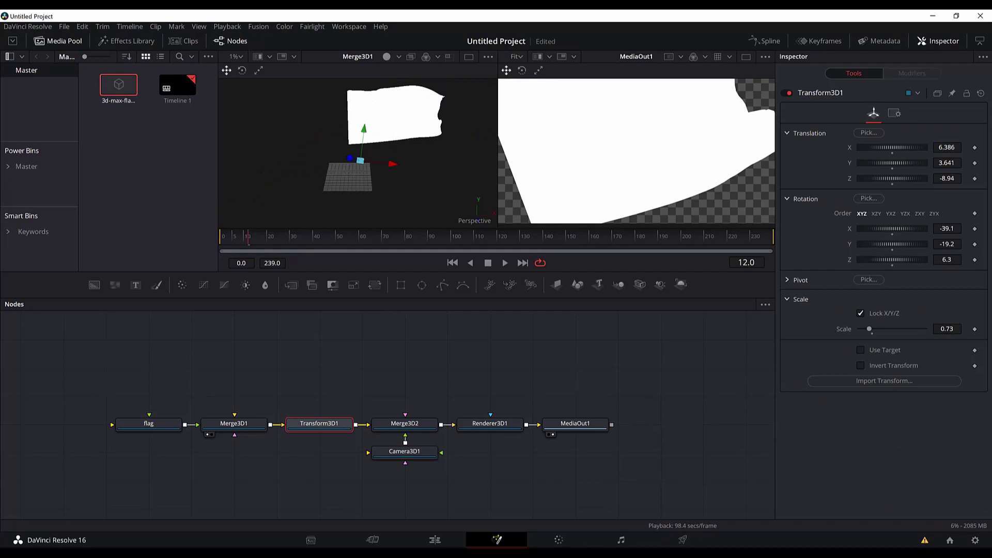
# Add a Spot Light node feeding Merge3D2 and place it above Merge3D2.
pyautogui.click(422, 423)
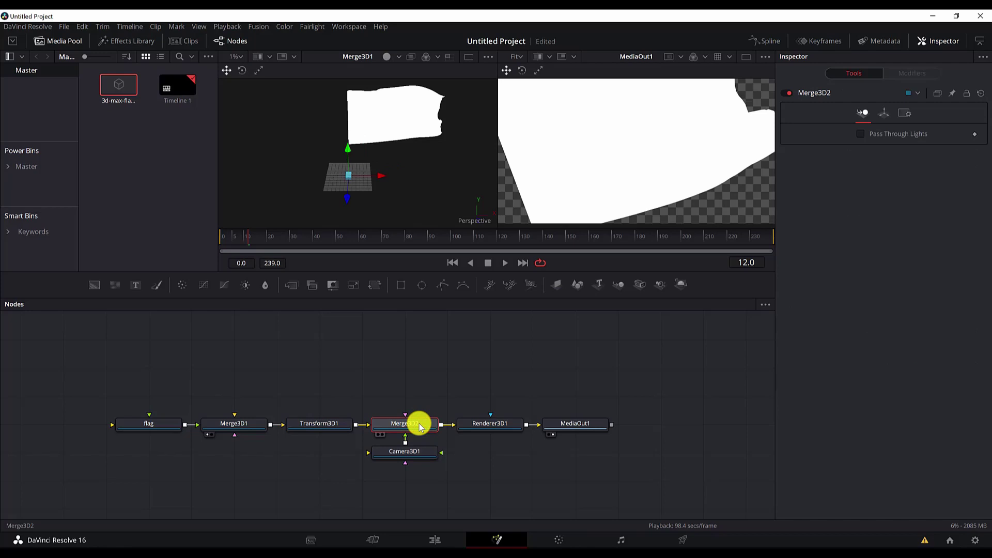
pyautogui.hotkey('shift', 'space')
pyautogui.write('camera')
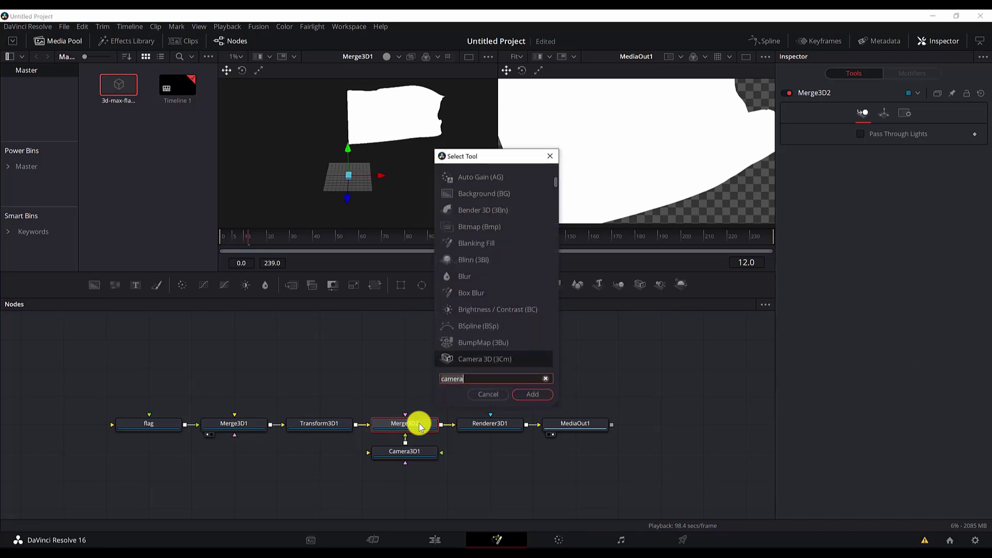
pyautogui.hotkey('ctrl', 'a')
pyautogui.write('spo')
pyautogui.press('BackSpace')
pyautogui.press('BackSpace')
pyautogui.press('BackSpace')
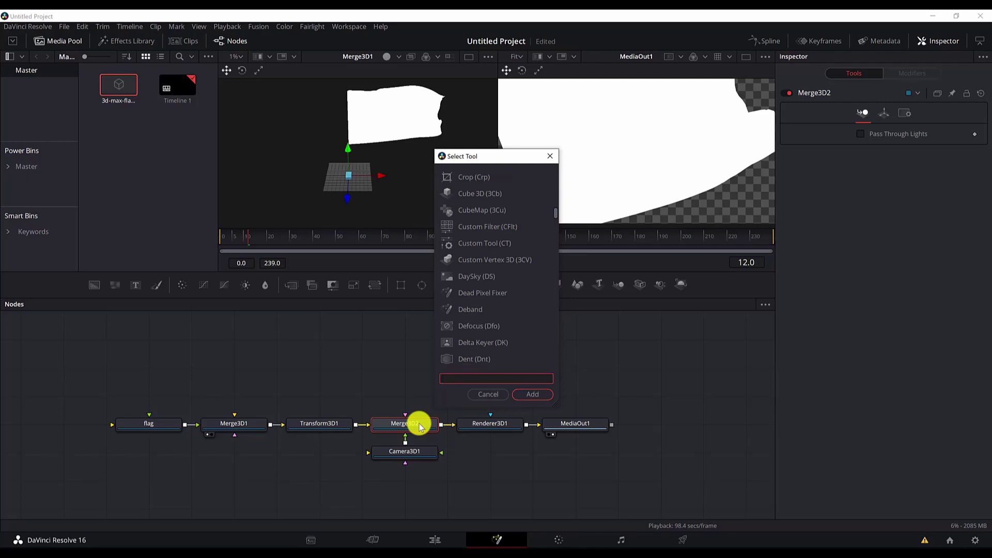
pyautogui.write('spo')
pyautogui.press('Return')
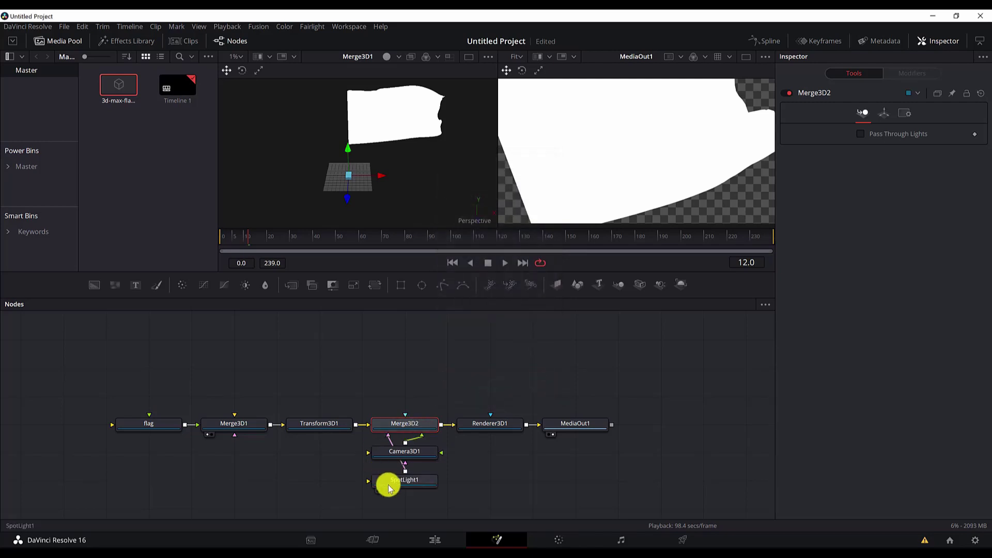
pyautogui.moveTo(391, 487); pyautogui.dragTo(422, 347)
# Set SpotLight1 to intensity 0.906, cone angle 48.19, penumbra 11.34 and dropoff 1.19.
pyautogui.click(422, 348)
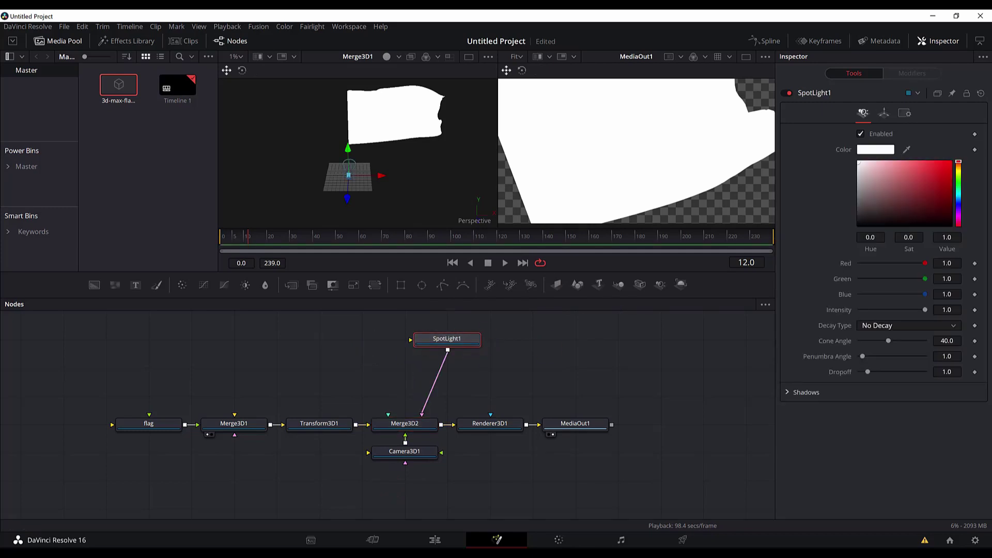
pyautogui.write('0.906')
pyautogui.press('Tab')
pyautogui.write('48.19')
pyautogui.press('Tab')
pyautogui.write('11.34')
pyautogui.press('Tab')
pyautogui.write('1.19')
pyautogui.press('Tab')
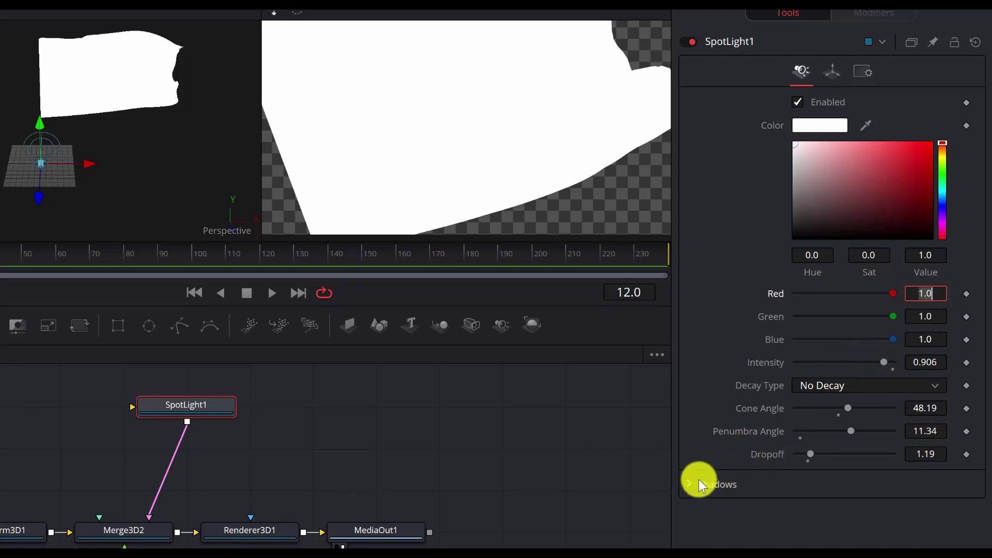
pyautogui.click(692, 482)
# Set SpotLight1's translation to -25.19, 18.806, 17.80656.
pyautogui.click(833, 71)
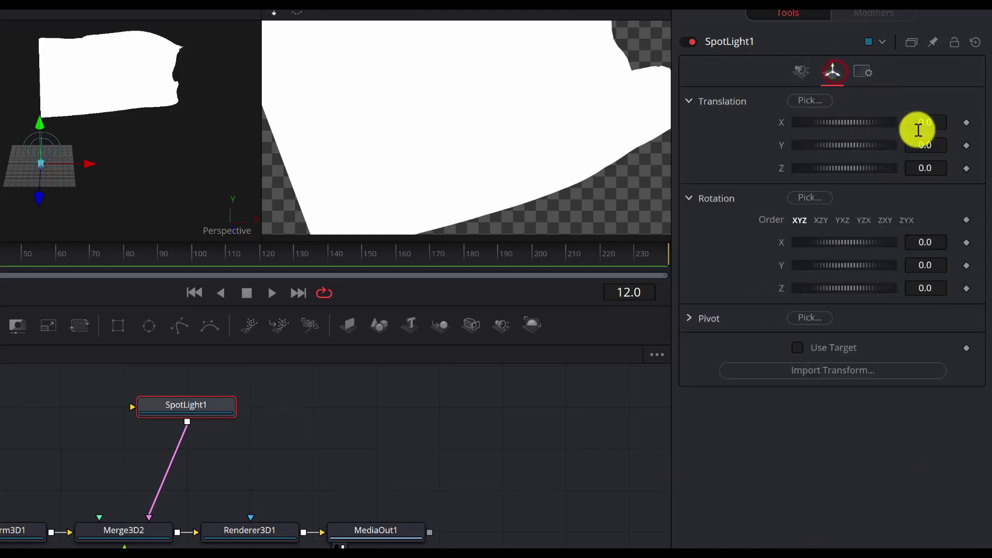
pyautogui.click(926, 124)
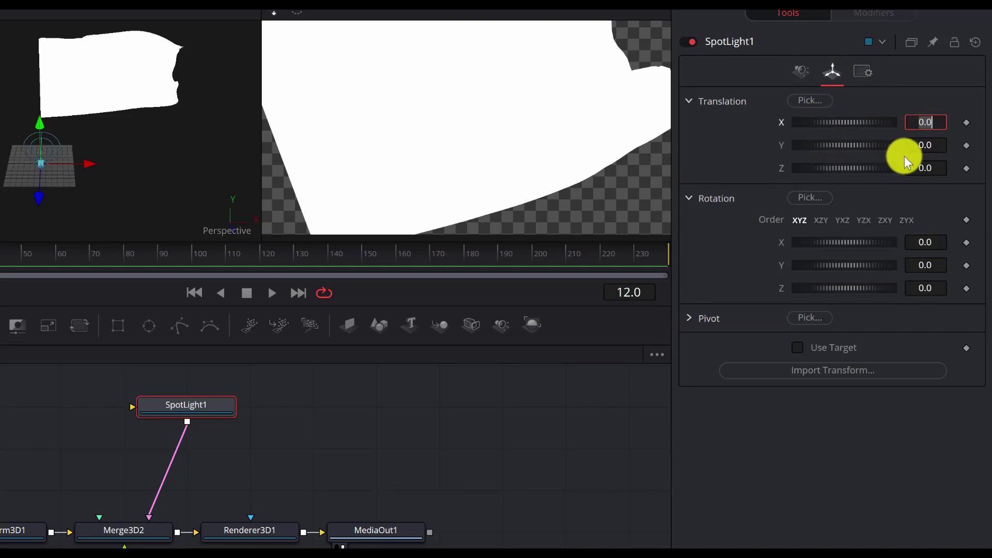
pyautogui.write('-25.19')
pyautogui.press('Tab')
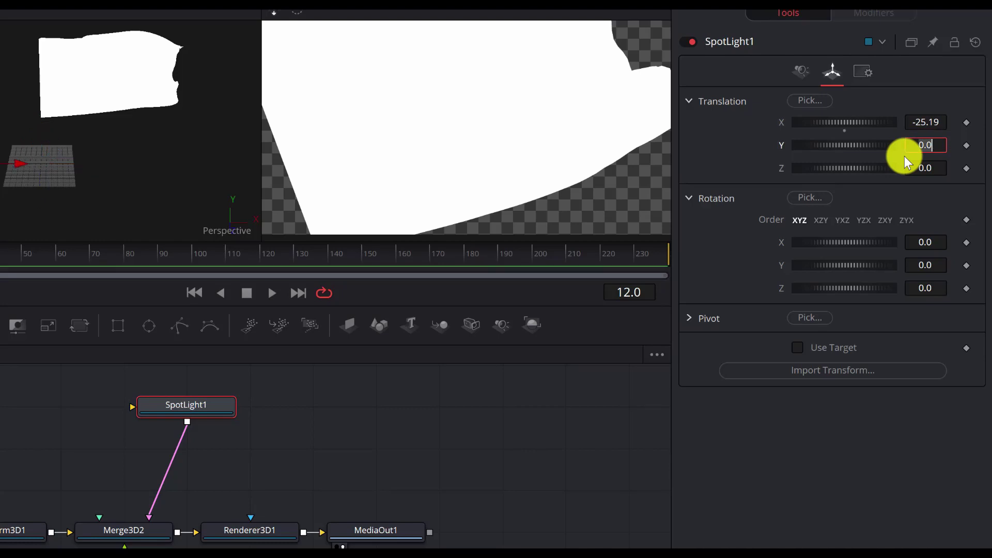
pyautogui.write('18.806')
pyautogui.press('Tab')
pyautogui.write('17.8')
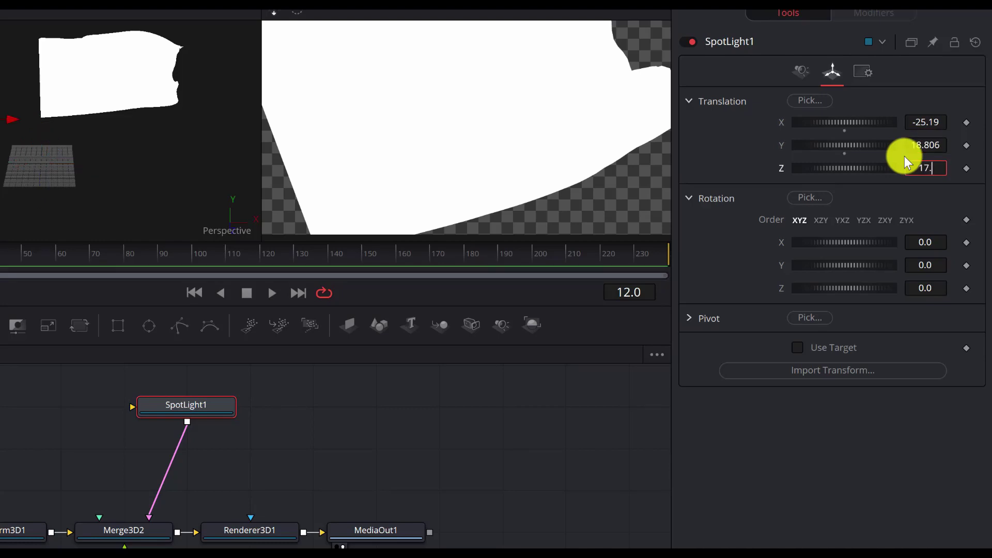
pyautogui.write('0656')
pyautogui.press('Tab')
# Rotate SpotLight1 to 2.7 on X and -28.7 on Y.
pyautogui.write('2.7')
pyautogui.press('Tab')
pyautogui.write('-28.7')
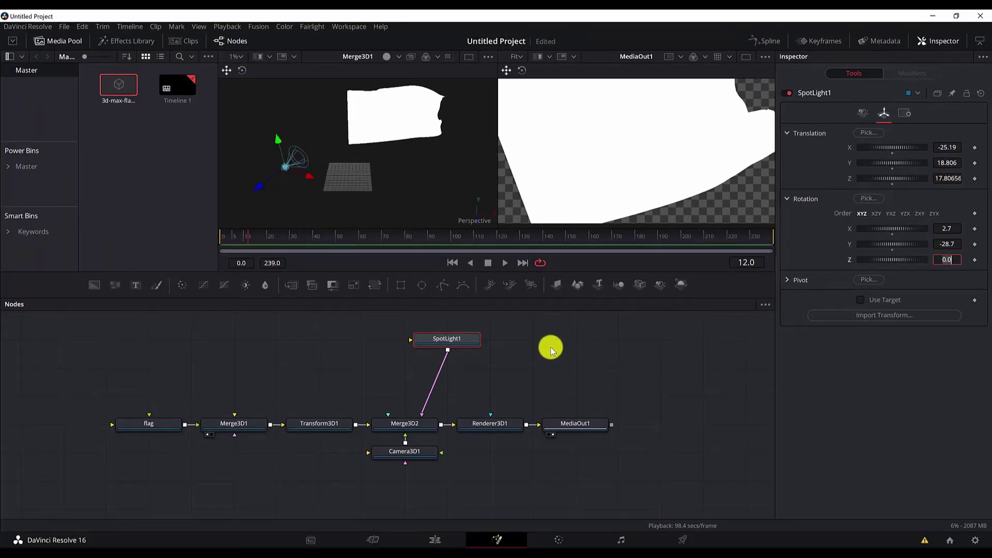
pyautogui.click(326, 416)
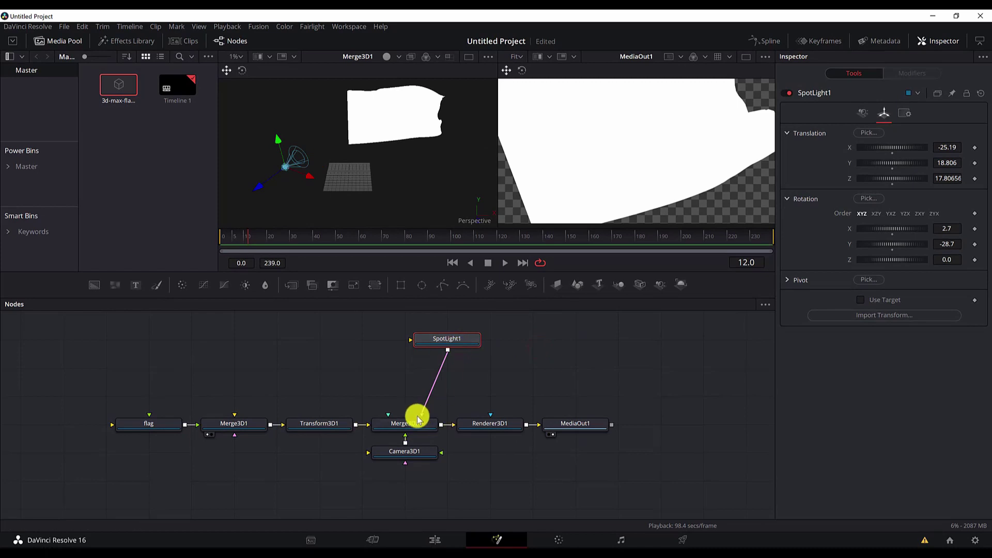
pyautogui.click(430, 427)
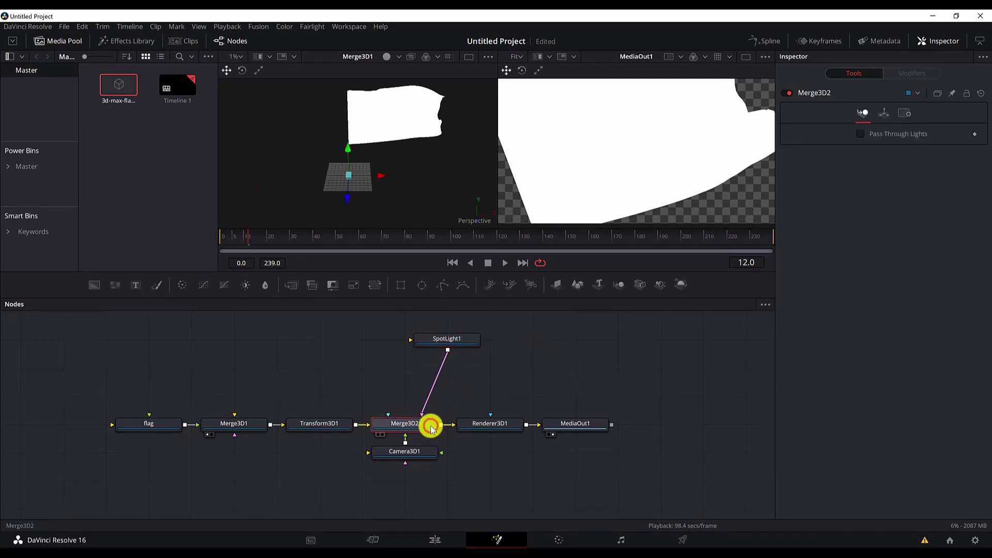
pyautogui.click(452, 344)
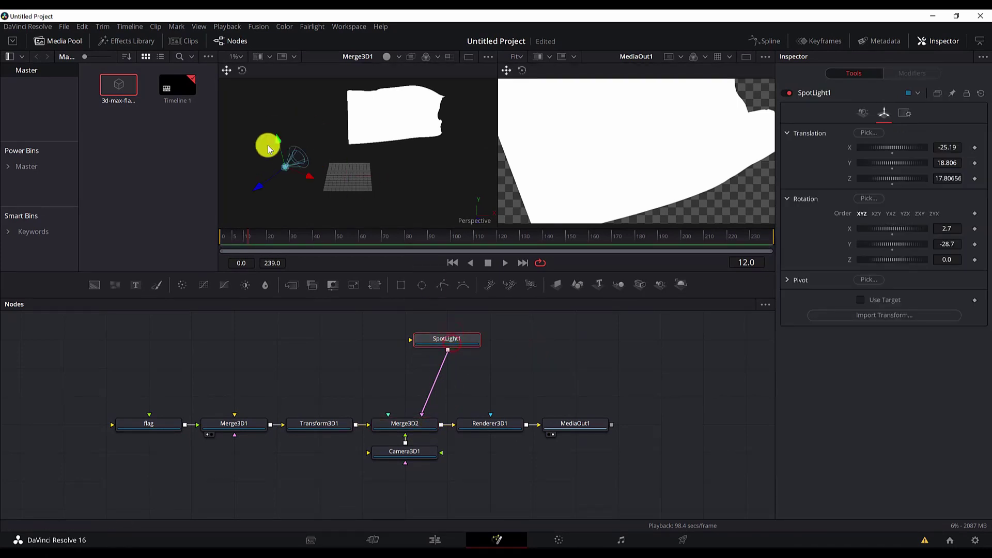
pyautogui.click(260, 213)
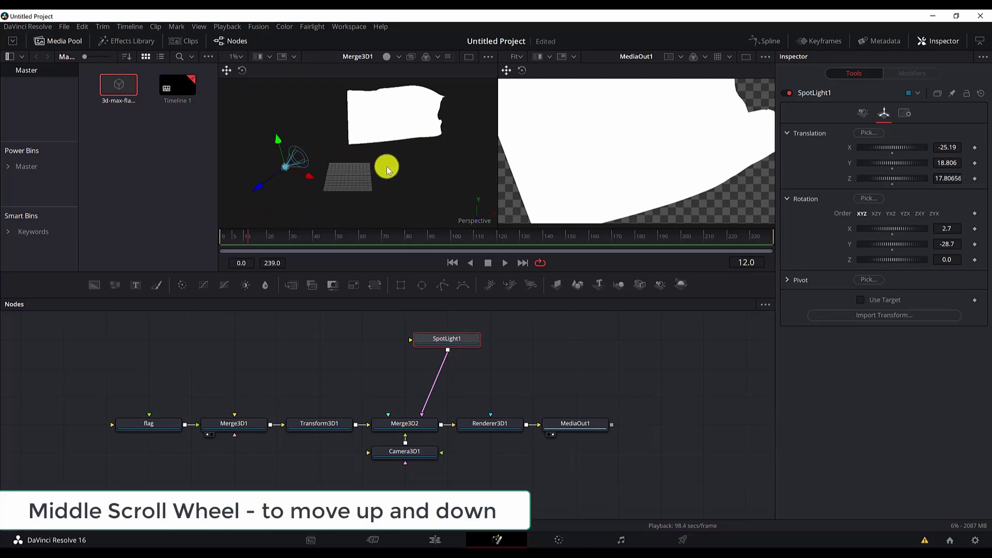
pyautogui.scroll(2, 388, 172)
pyautogui.scroll(-2, 388, 173)
pyautogui.keyDown('ctrl'); pyautogui.scroll(-3, 393, 170); pyautogui.keyUp('ctrl')
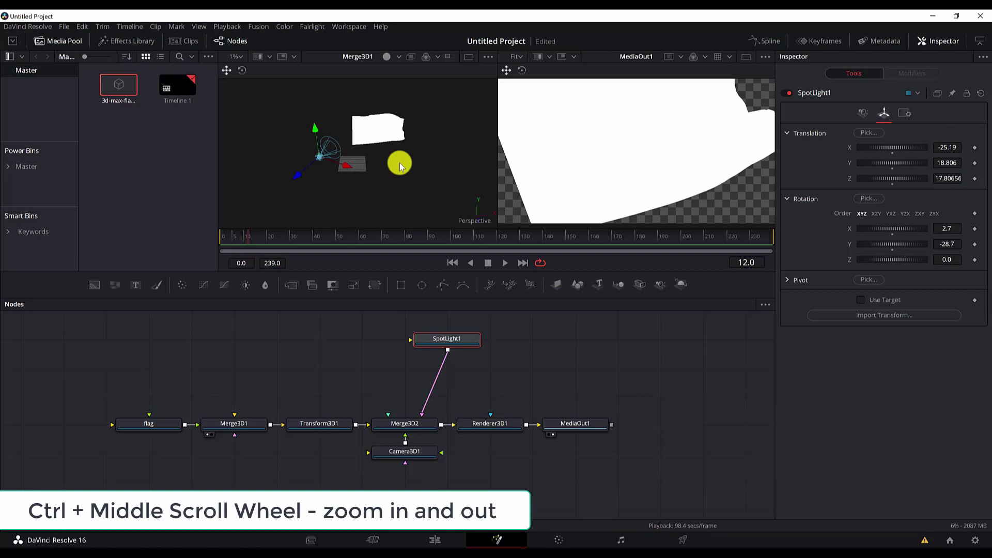
pyautogui.keyDown('ctrl'); pyautogui.scroll(3, 400, 168); pyautogui.keyUp('ctrl')
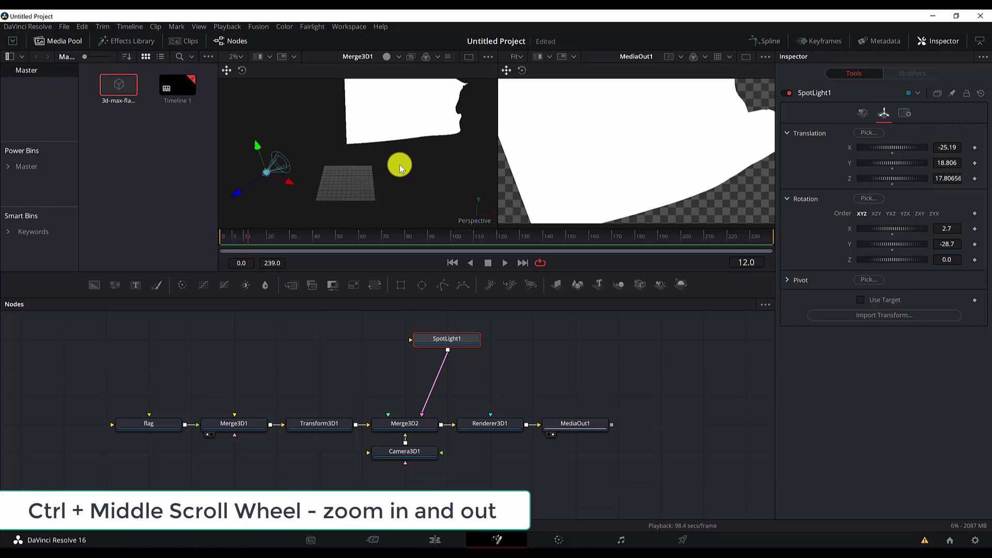
pyautogui.keyDown('ctrl'); pyautogui.scroll(-3, 400, 169); pyautogui.keyUp('ctrl')
pyautogui.keyDown('ctrl'); pyautogui.scroll(2, 401, 170); pyautogui.keyUp('ctrl')
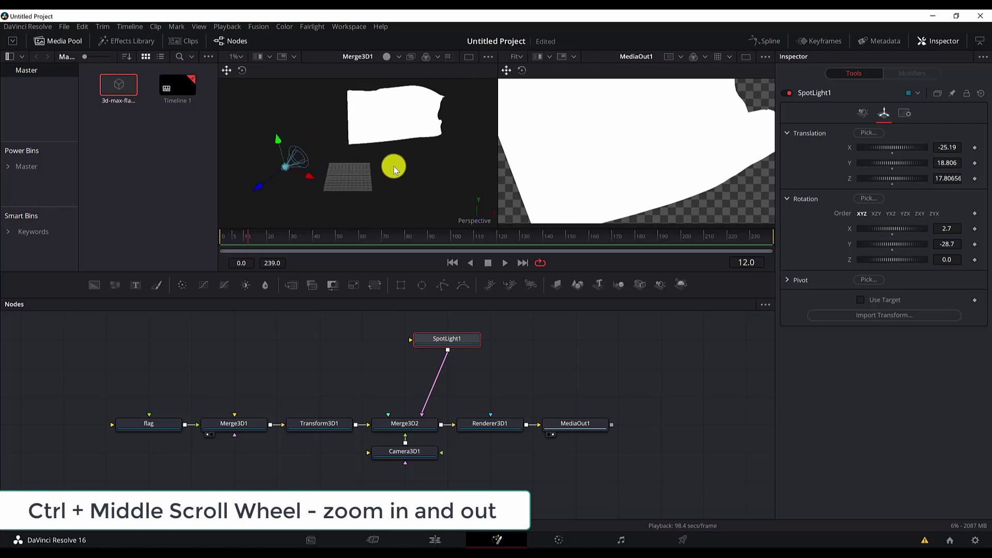
pyautogui.moveTo(394, 171); pyautogui.dragTo(421, 169)
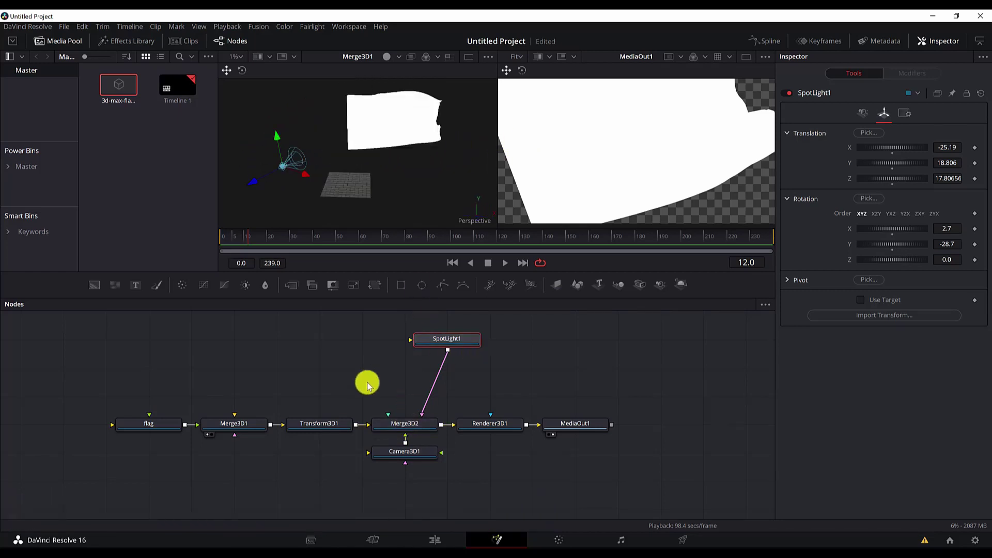
# Add a Point Light after Merge3D2 and place it beside SpotLight1.
pyautogui.click(404, 424)
pyautogui.hotkey('shift', 'space')
pyautogui.write('spo')
pyautogui.press('BackSpace')
pyautogui.press('BackSpace')
pyautogui.press('BackSpace')
pyautogui.write('point')
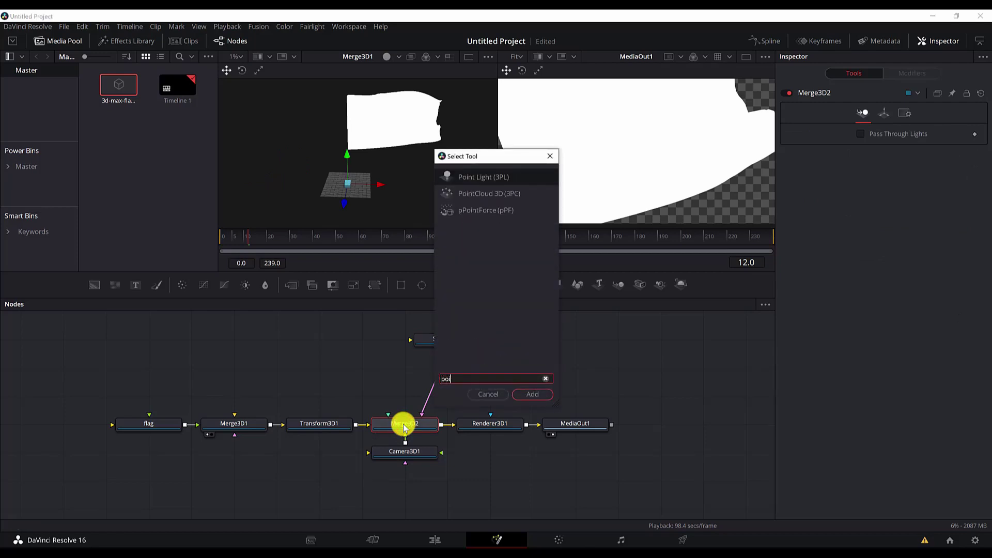
pyautogui.press('Return')
pyautogui.moveTo(464, 454); pyautogui.dragTo(365, 345)
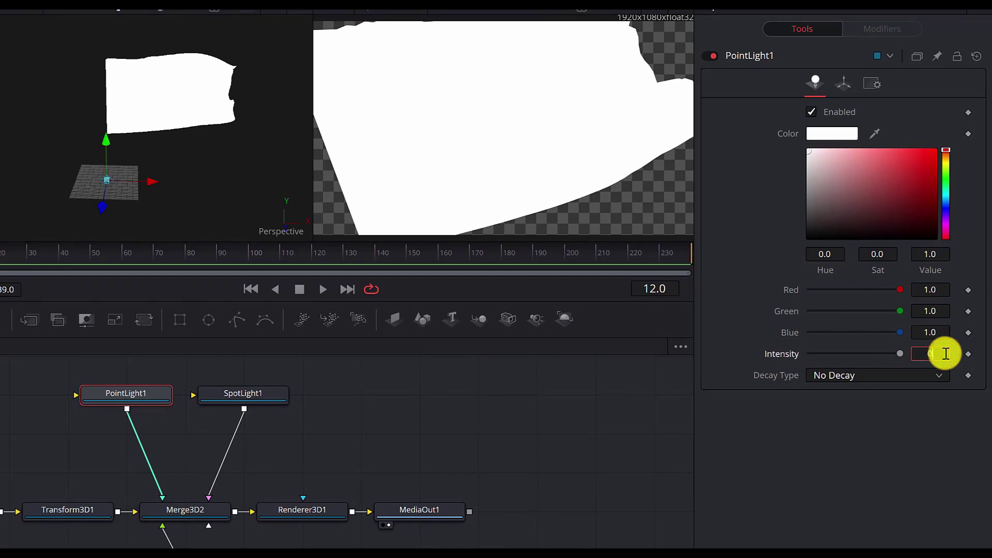
# Give PointLight1 intensity 0.567 and translation -12.35, 8.221, 7.4391.
pyautogui.press('Tab')
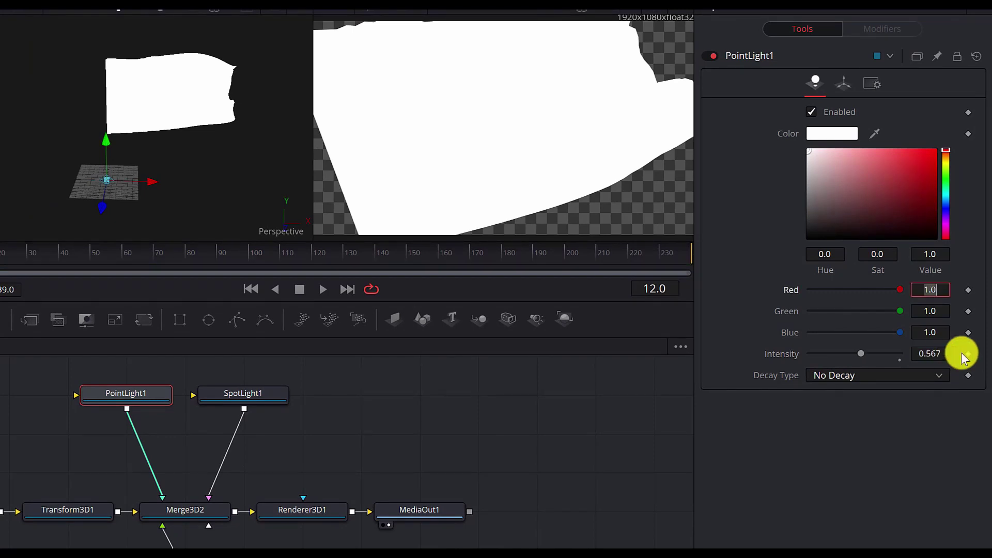
pyautogui.click(845, 84)
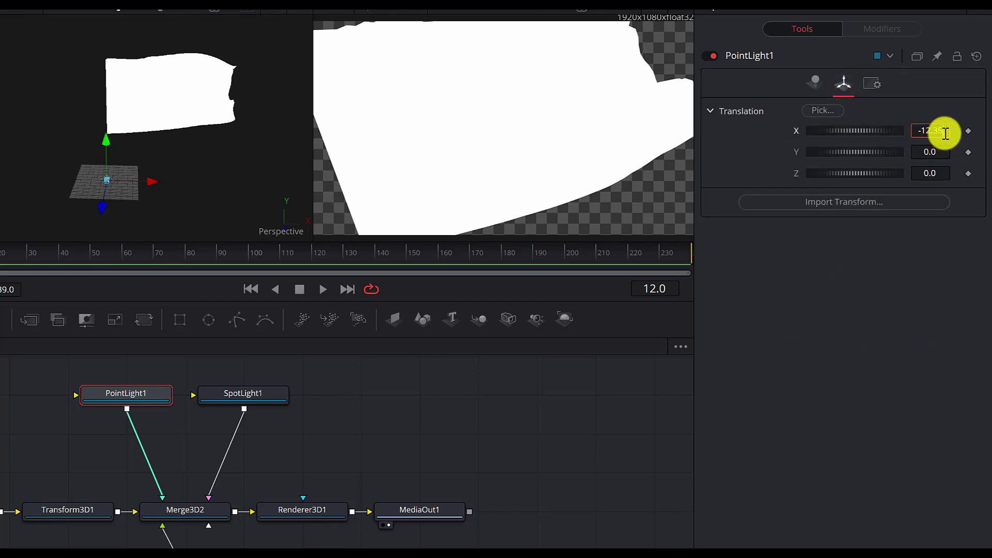
pyautogui.press('Tab')
pyautogui.write('8.21')
pyautogui.press('Tab')
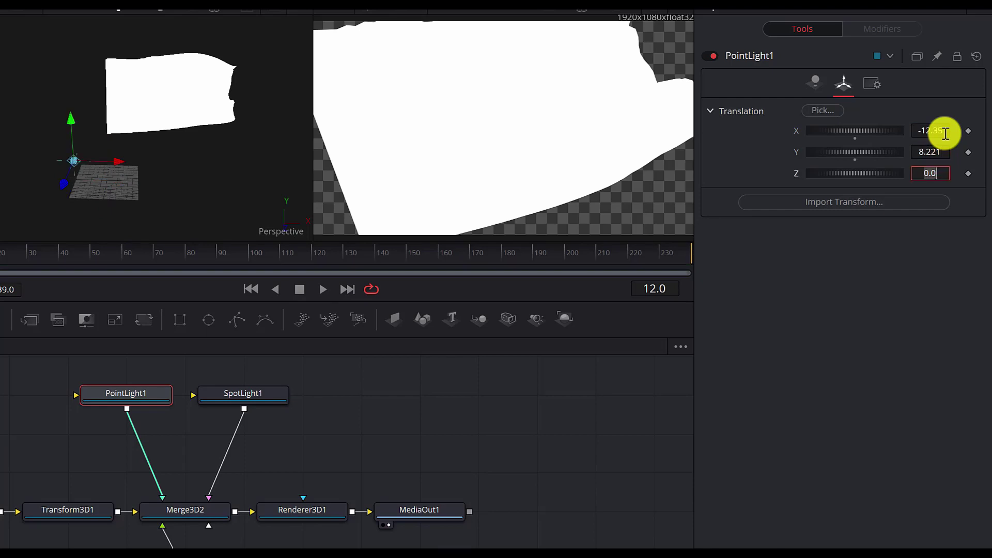
pyautogui.write('7.4391')
pyautogui.click(940, 131)
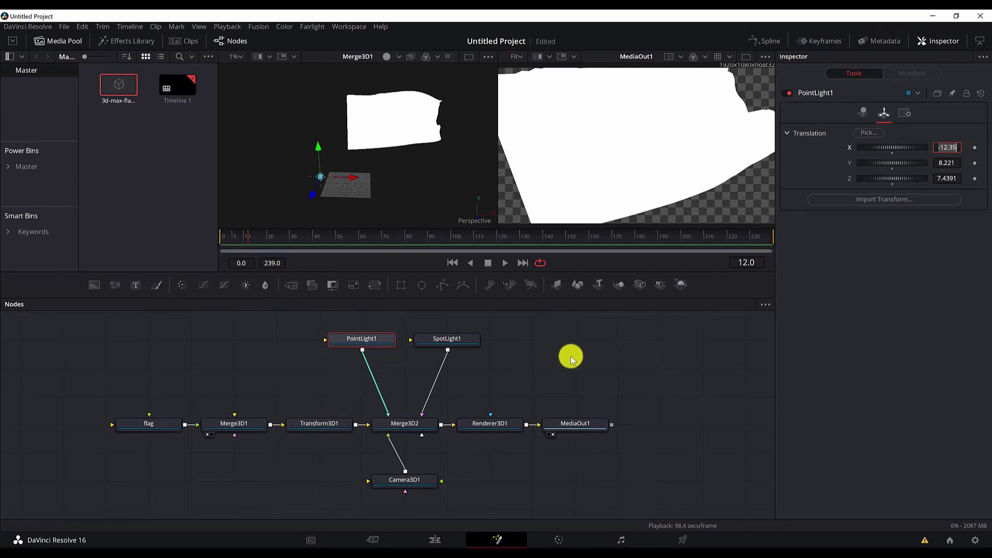
# Move MediaOut1 right and route Merge3D2 through Renderer3D1 into MediaOut1.
pyautogui.moveTo(554, 421); pyautogui.dragTo(681, 423)
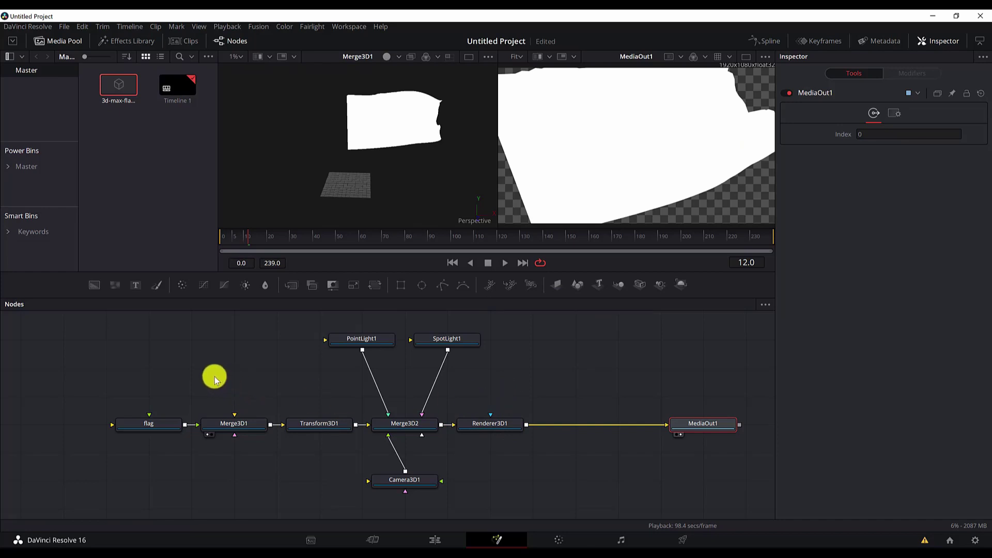
pyautogui.moveTo(101, 380); pyautogui.dragTo(283, 469)
pyautogui.click(497, 428)
pyautogui.moveTo(104, 316); pyautogui.dragTo(464, 492)
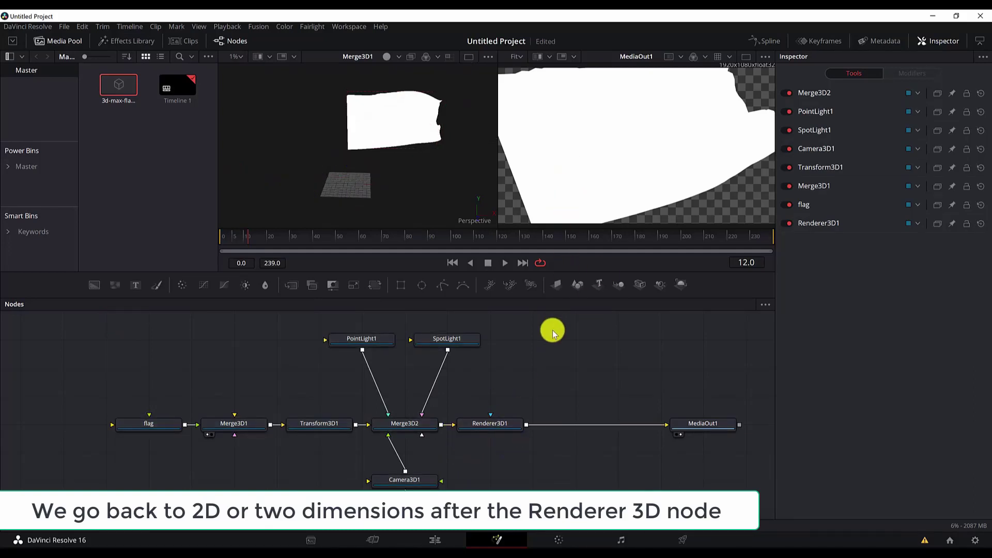
pyautogui.click(503, 425)
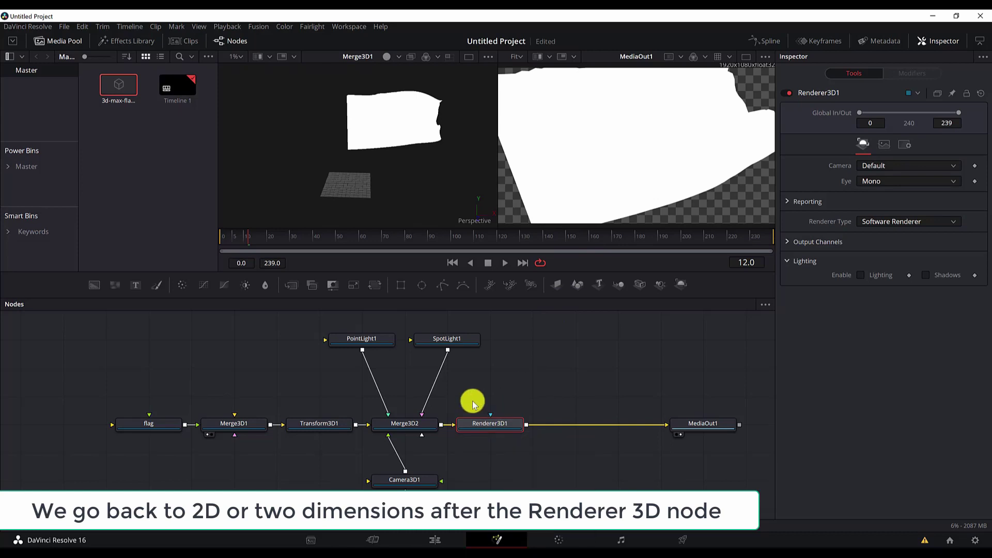
# Insert a Merge node after Renderer3D1.
pyautogui.click(484, 425)
pyautogui.hotkey('shift', 'space')
pyautogui.write('po')
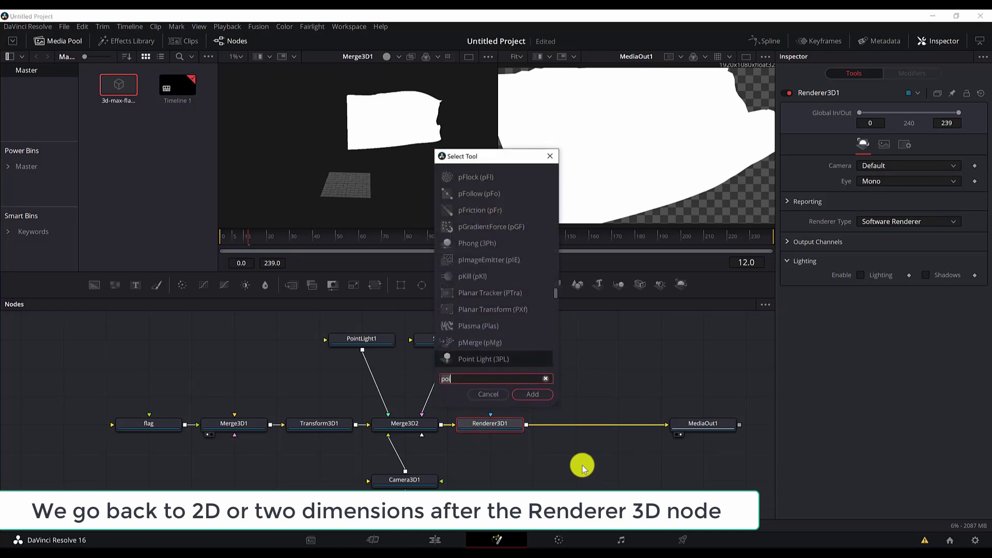
pyautogui.write('i')
pyautogui.press('BackSpace')
pyautogui.press('BackSpace')
pyautogui.press('BackSpace')
pyautogui.write('merg')
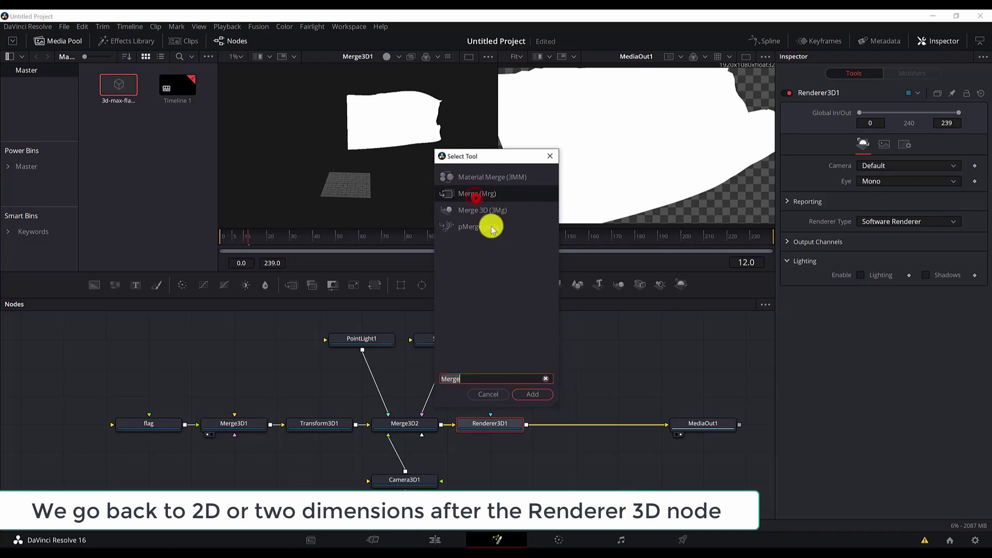
pyautogui.click(538, 392)
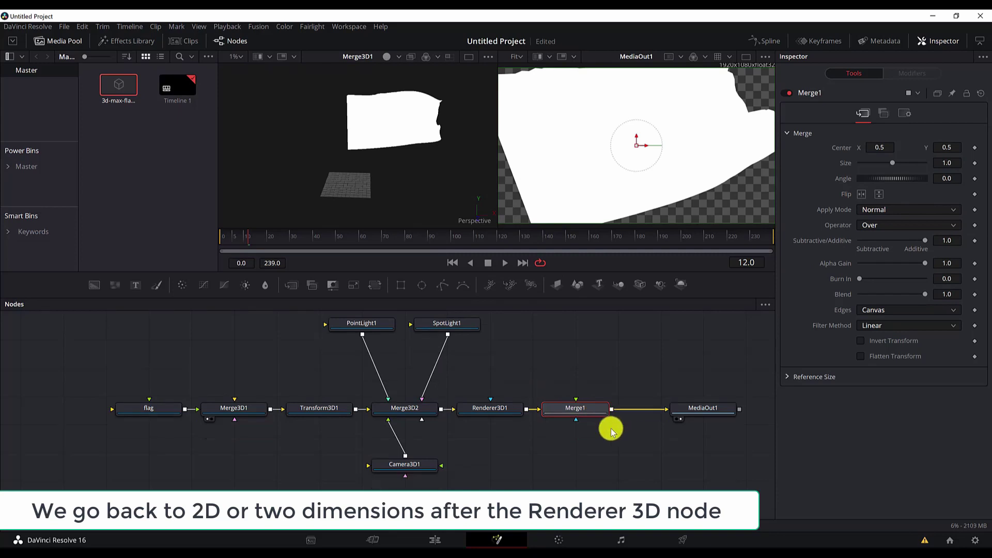
pyautogui.scroll(2, 611, 431)
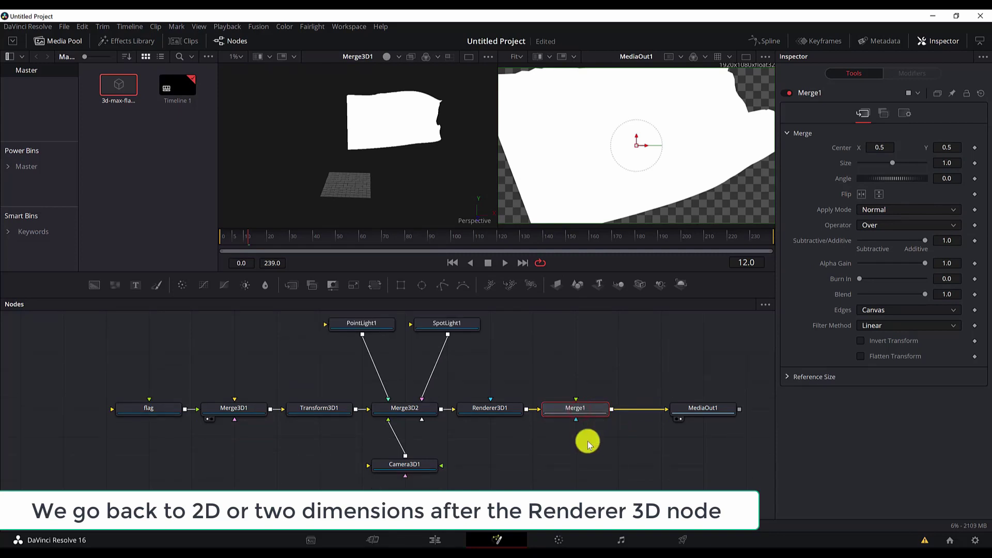
# Add Background1, delete Merge2, wire Background1 into Merge1, and swap Merge1's inputs.
pyautogui.hotkey('shift', 'space')
pyautogui.write('back')
pyautogui.press('Return')
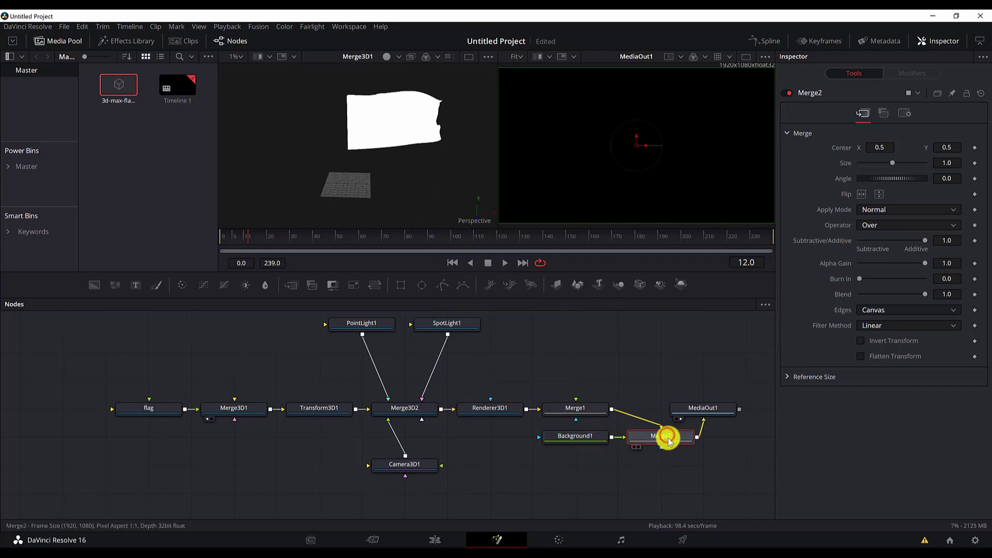
pyautogui.press('Delete')
pyautogui.moveTo(608, 422); pyautogui.dragTo(574, 407)
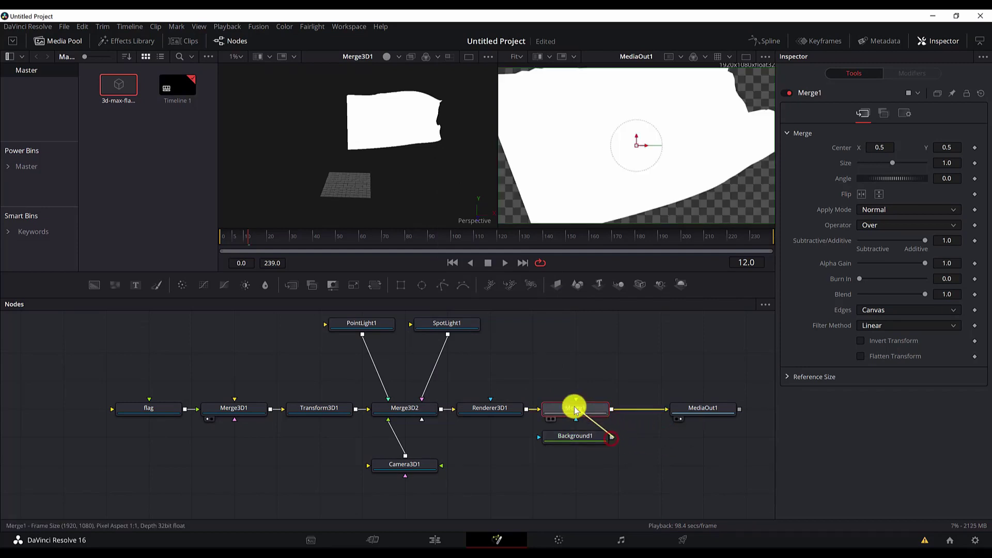
pyautogui.click(575, 436)
pyautogui.rightClick(576, 408)
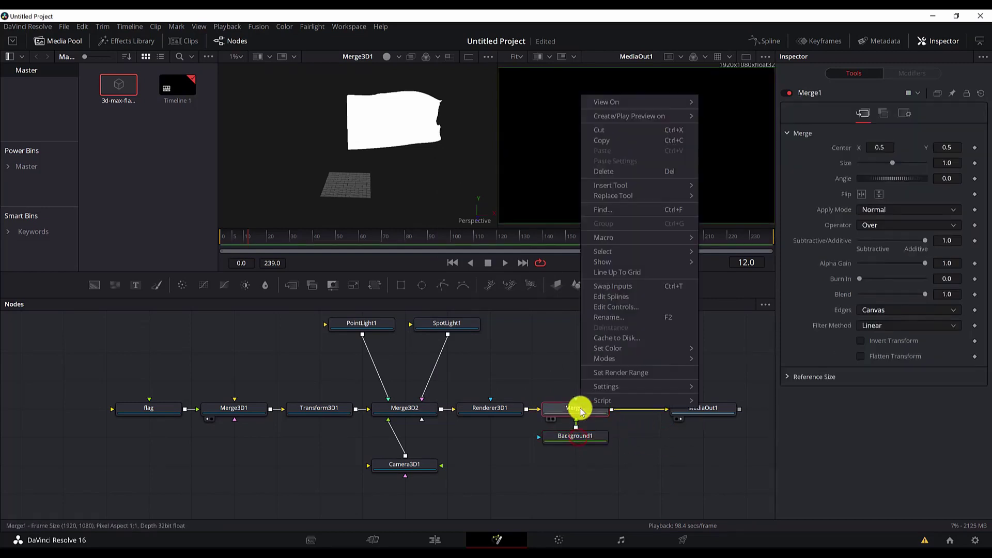
pyautogui.click(620, 287)
pyautogui.click(583, 435)
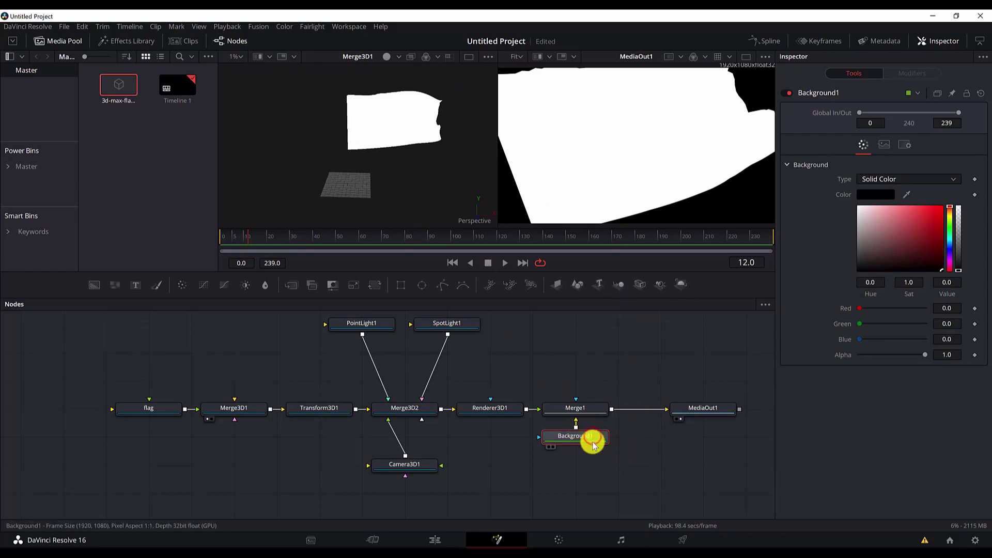
# Make Background1 a gradient with its right stop moved left and coloured #280707.
pyautogui.press('1')
pyautogui.click(893, 180)
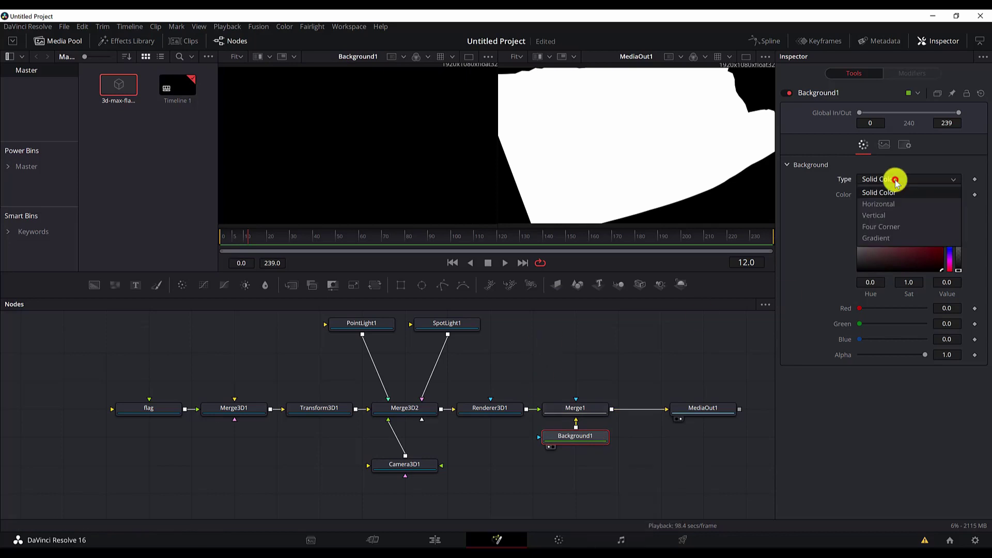
pyautogui.click(887, 239)
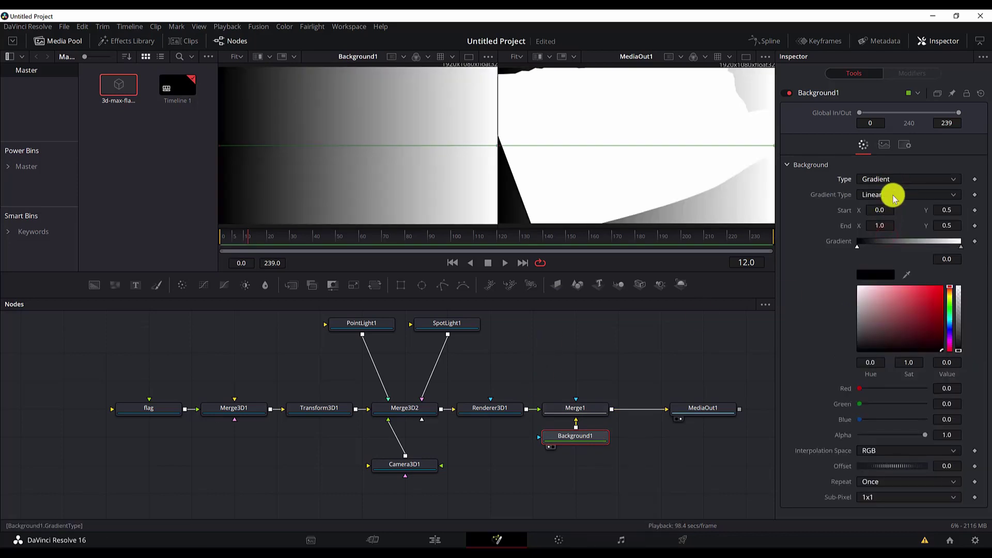
pyautogui.moveTo(960, 244); pyautogui.dragTo(872, 258)
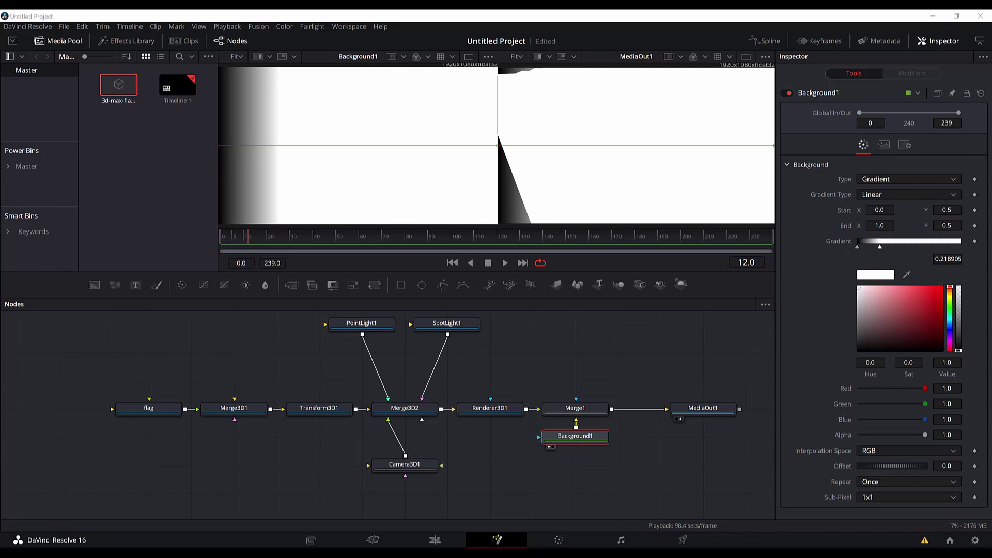
pyautogui.click(873, 276)
pyautogui.tripleClick(569, 361)
pyautogui.write('#280707')
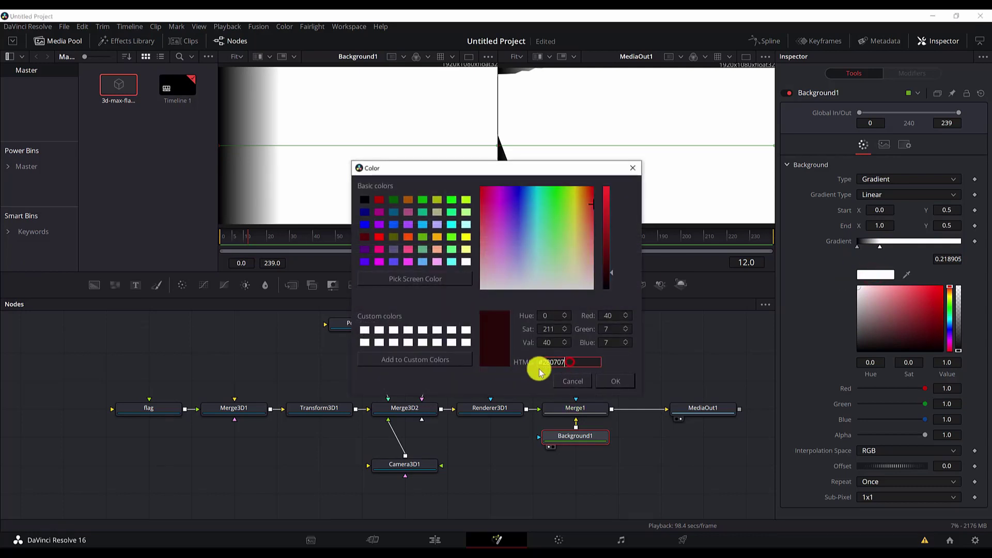
pyautogui.click(607, 382)
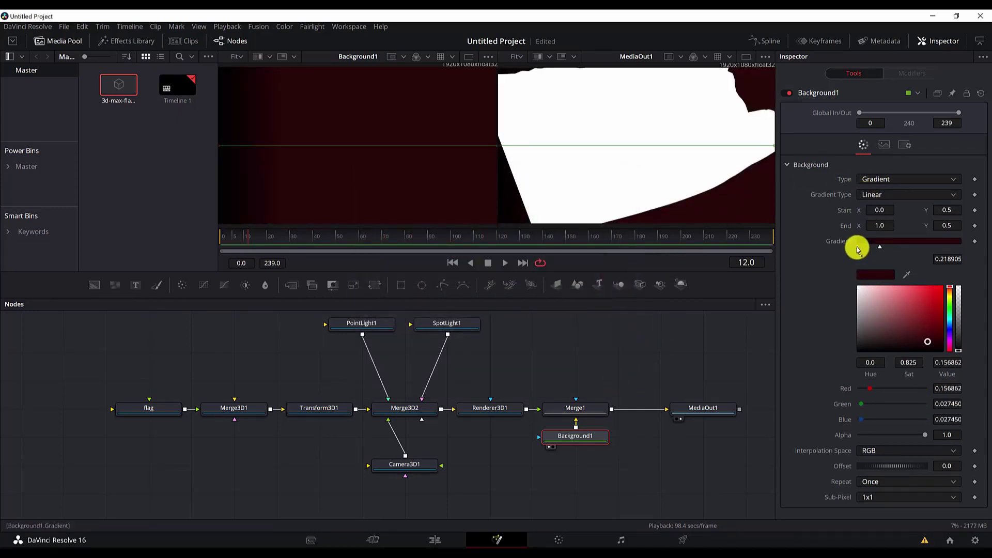
# Colour the gradient's left stop dark grey #3a3a3a.
pyautogui.click(857, 247)
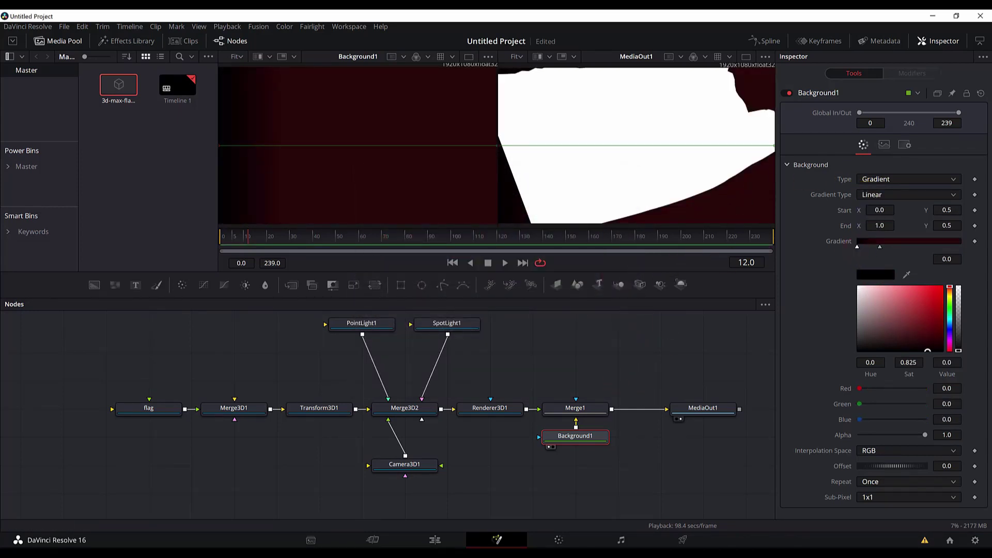
pyautogui.click(876, 274)
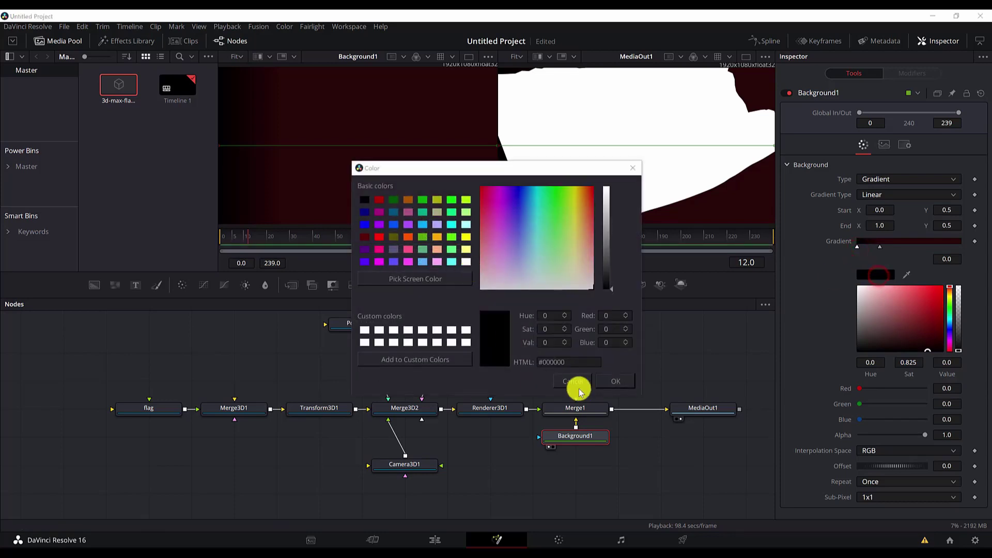
pyautogui.tripleClick(584, 362)
pyautogui.write('#3a3a3a')
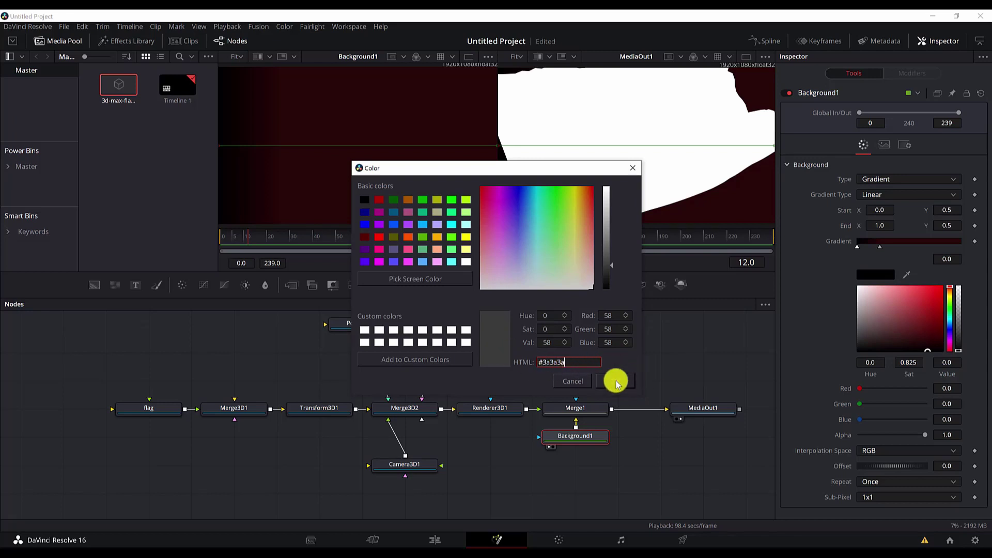
pyautogui.click(616, 381)
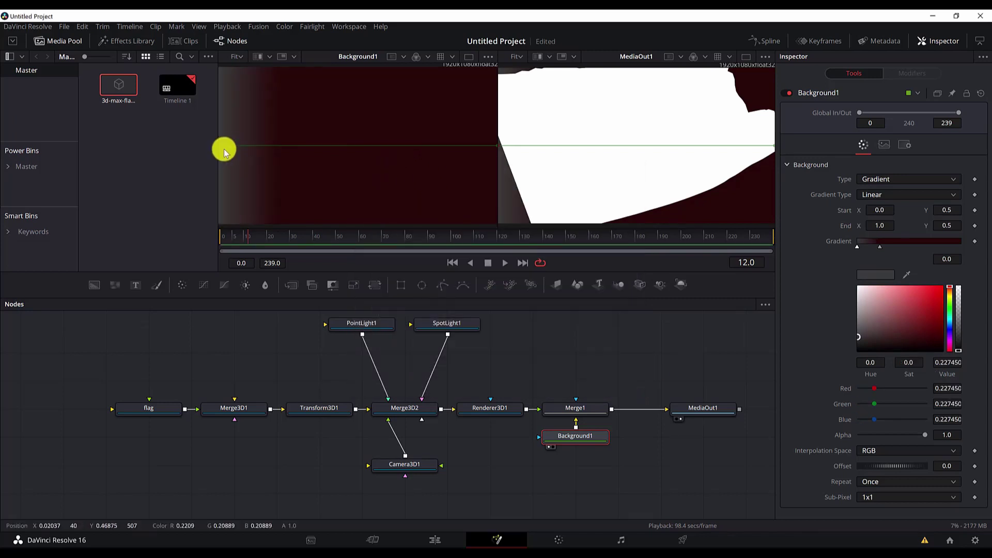
# Drag the gradient handles so it runs from 0.035242, 0.0 to 2.0, 1.71875.
pyautogui.click(302, 177)
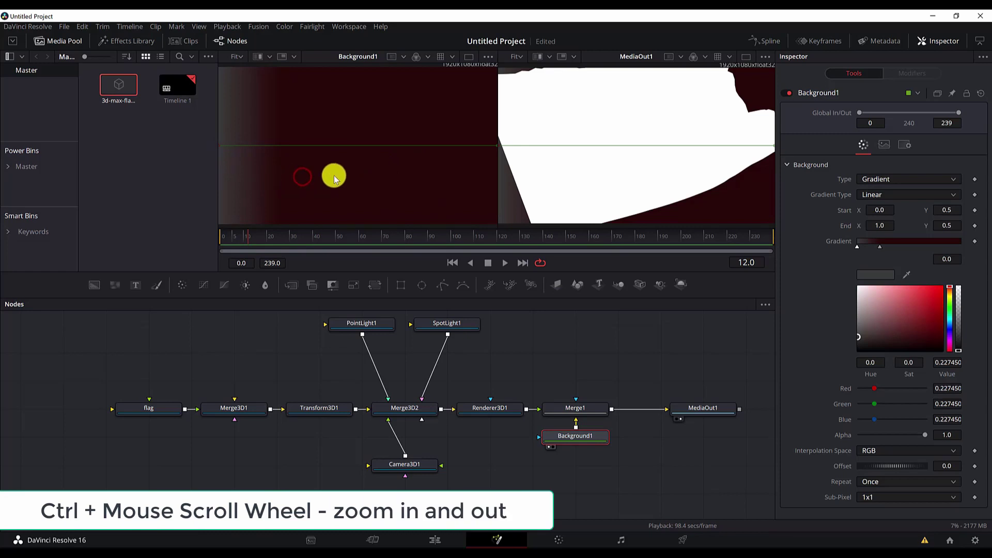
pyautogui.keyDown('ctrl'); pyautogui.scroll(-5, 334, 178); pyautogui.keyUp('ctrl')
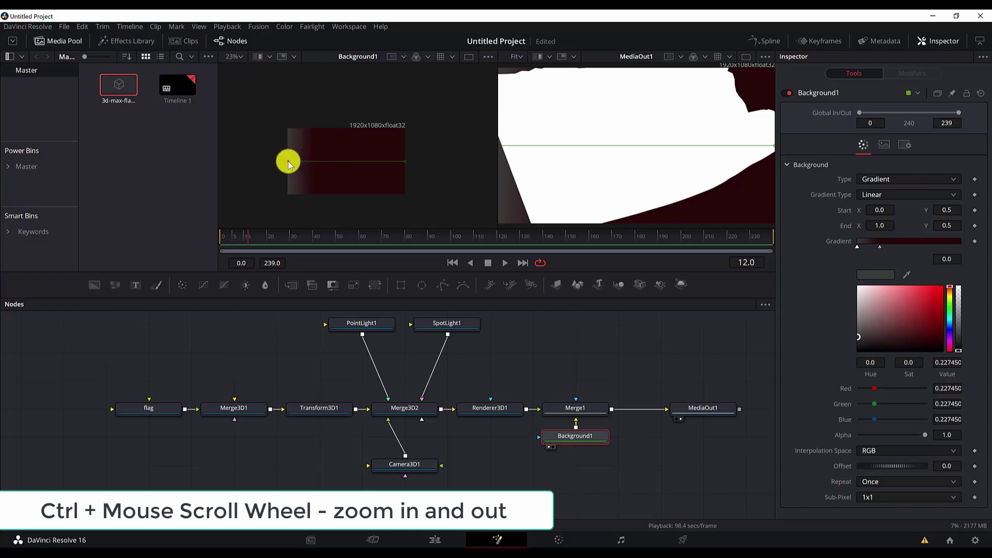
pyautogui.moveTo(288, 161); pyautogui.dragTo(288, 195)
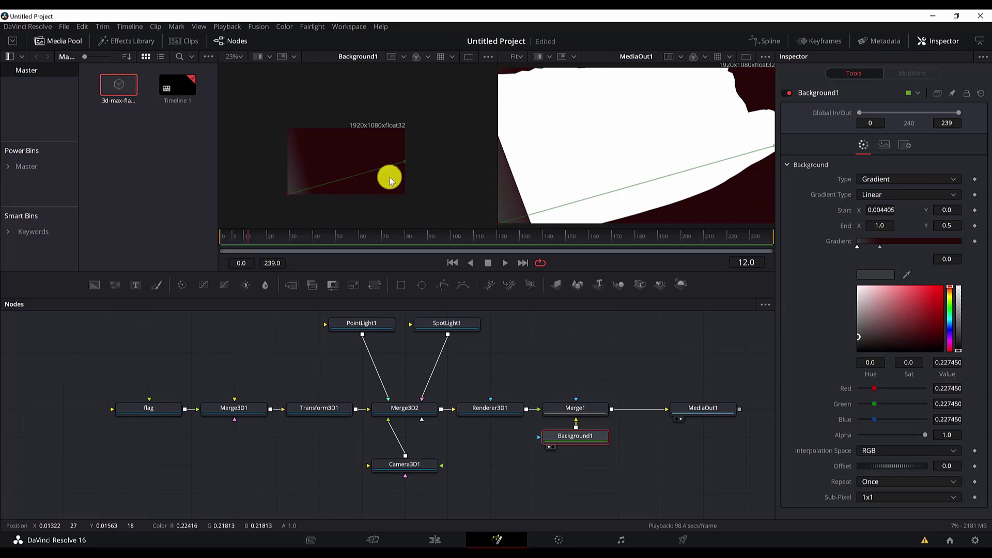
pyautogui.moveTo(404, 165); pyautogui.dragTo(442, 143)
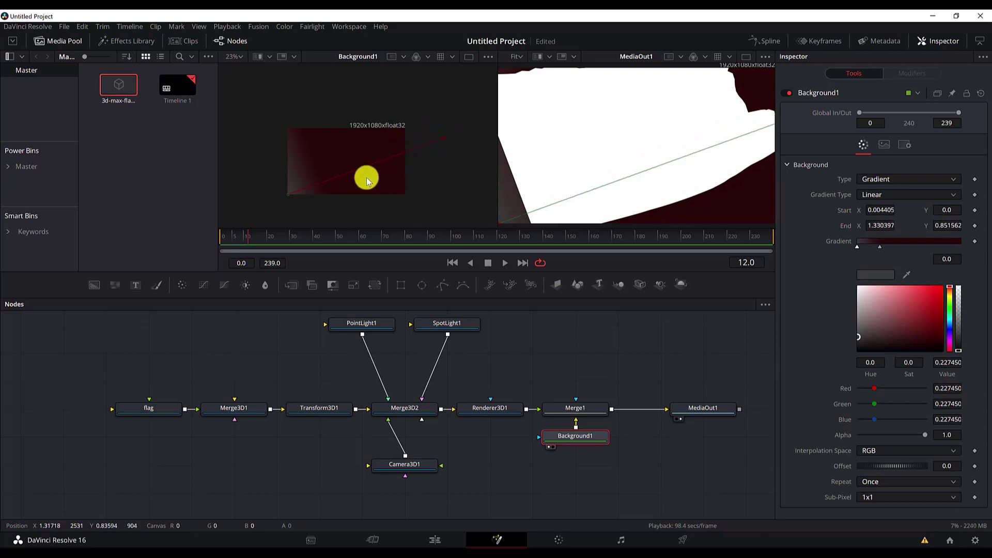
pyautogui.moveTo(288, 196)
pyautogui.mouseDown()
pyautogui.moveTo(246, 196)
pyautogui.moveTo(295, 199)
pyautogui.mouseUp()
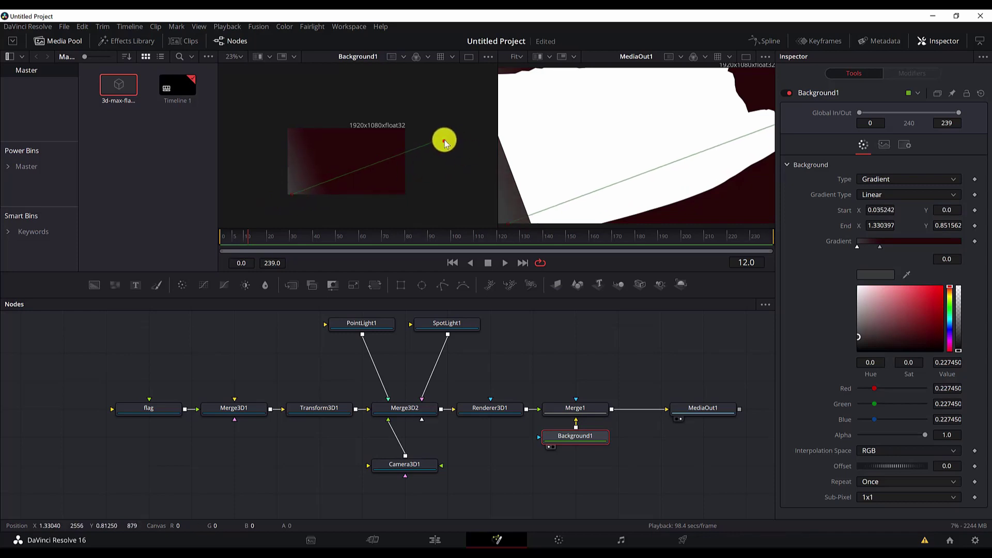
pyautogui.moveTo(444, 140); pyautogui.dragTo(522, 82)
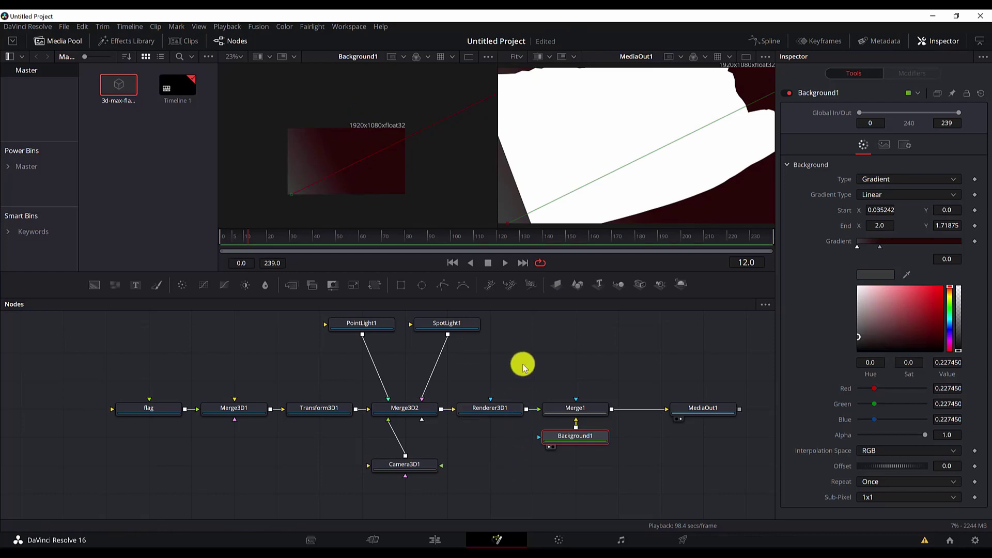
pyautogui.click(496, 411)
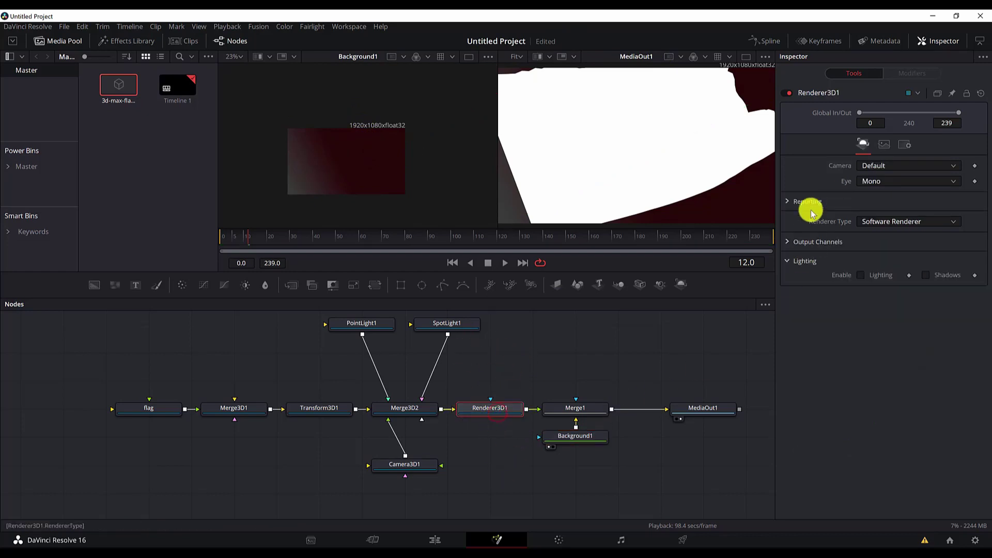
pyautogui.click(897, 168)
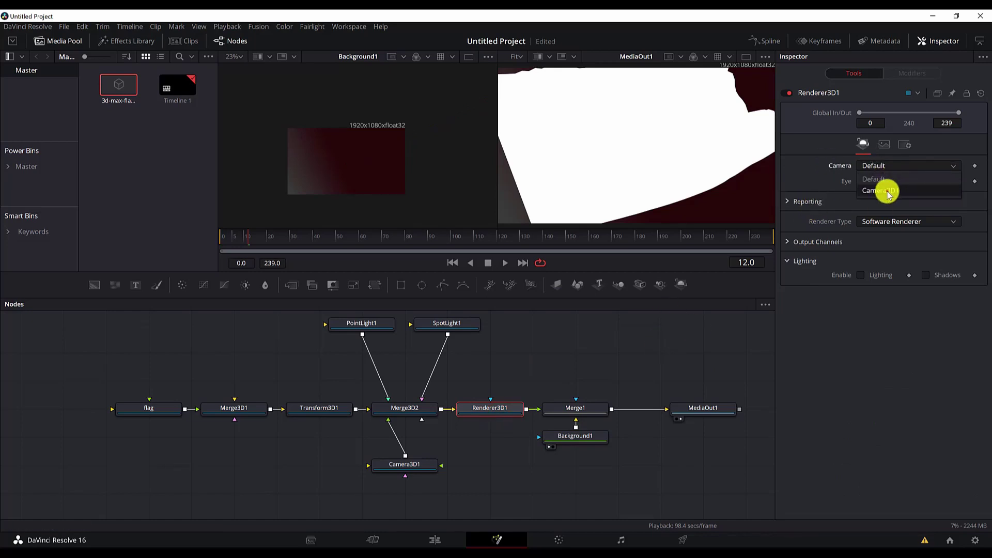
pyautogui.click(885, 191)
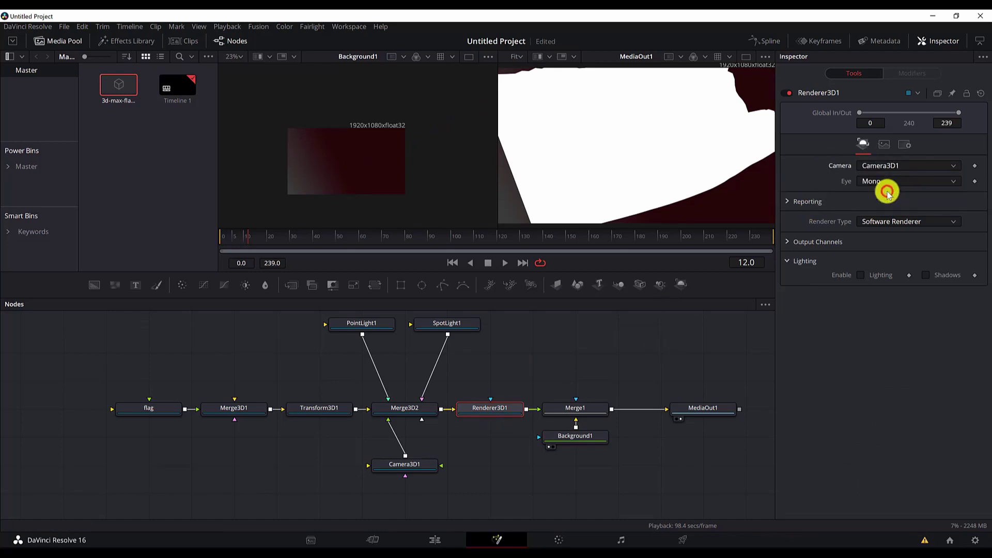
pyautogui.click(887, 224)
pyautogui.click(887, 234)
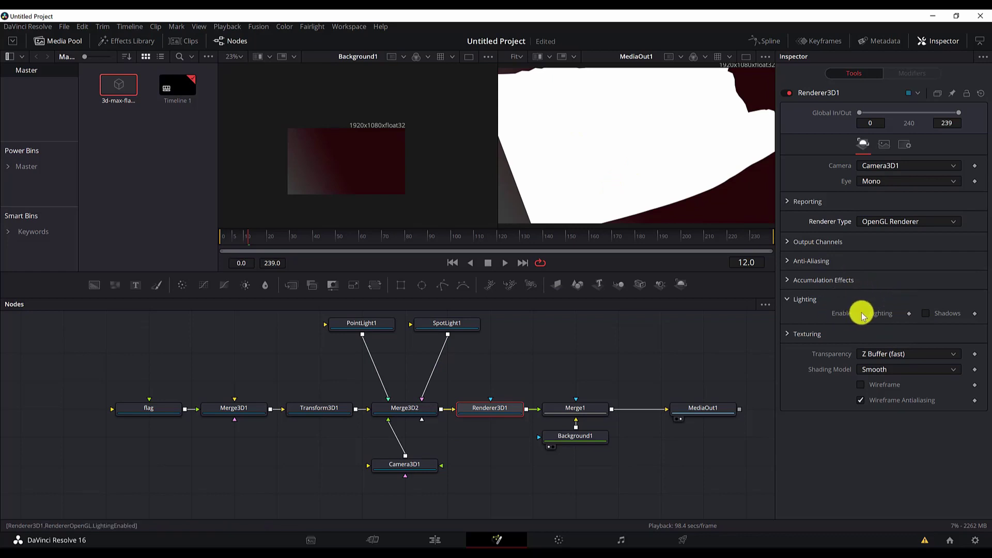
pyautogui.click(861, 314)
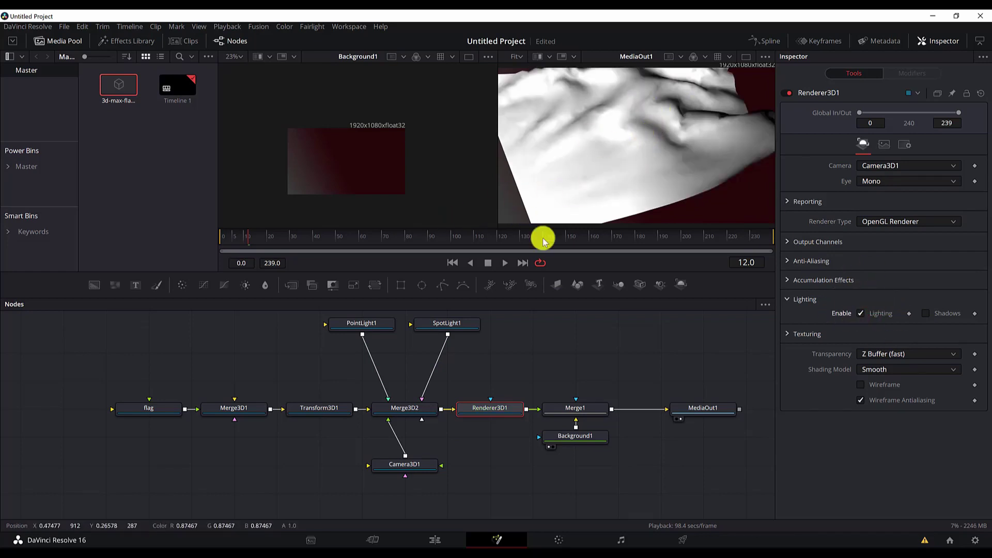
pyautogui.moveTo(538, 236); pyautogui.dragTo(205, 237)
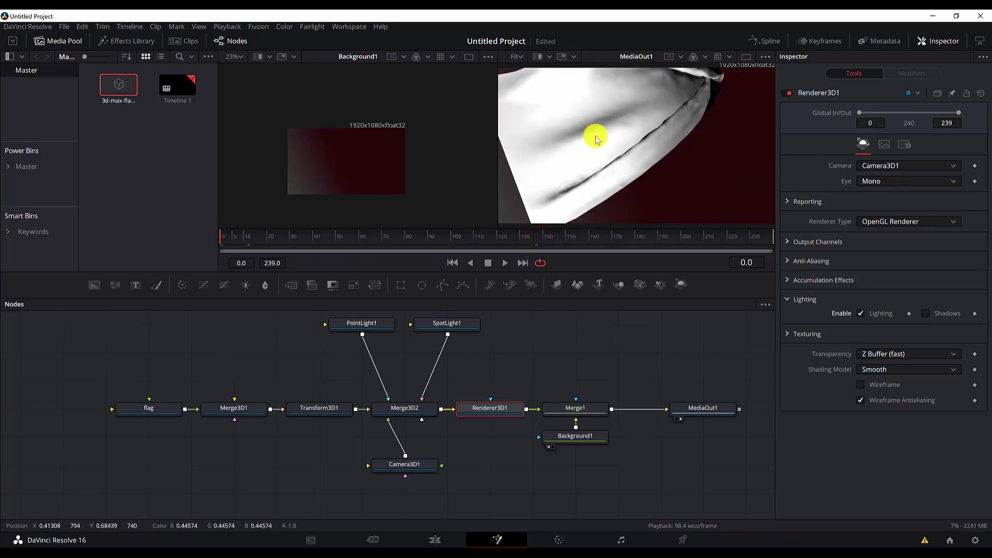
pyautogui.press('space')
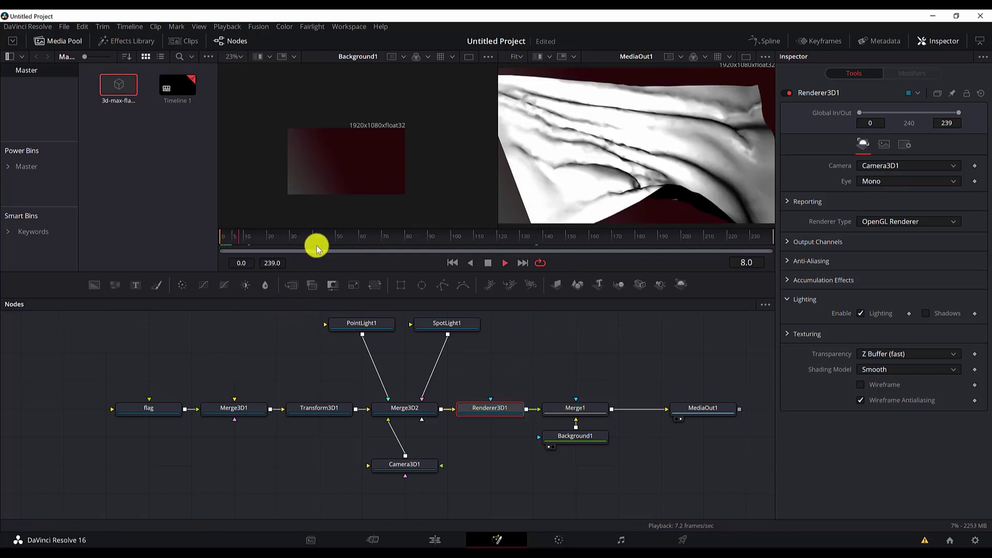
pyautogui.press('space')
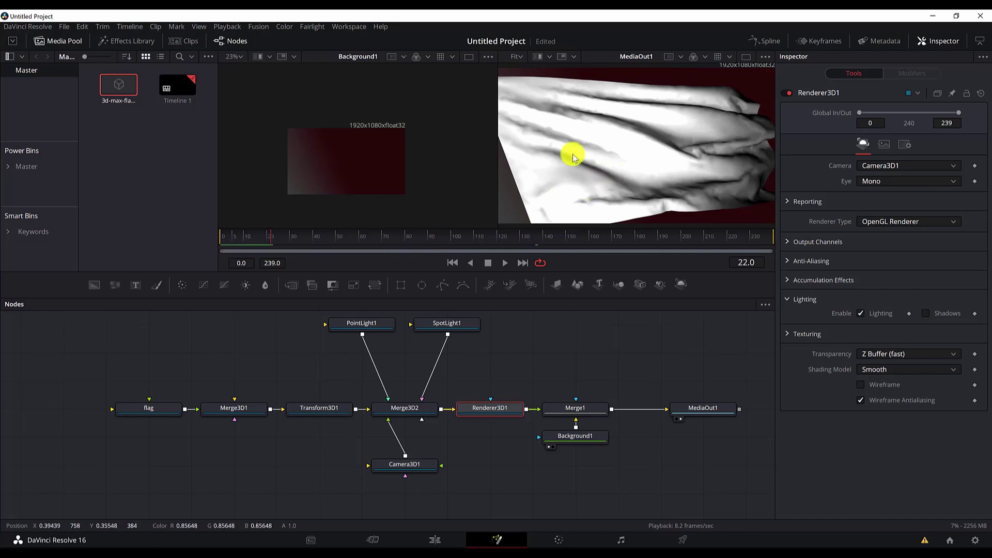
# Set Transform3D1 to Translation Y -2.243, Z -14.01, Rotation Z 6.3, Scale 0.906, checking playback.
pyautogui.click(331, 410)
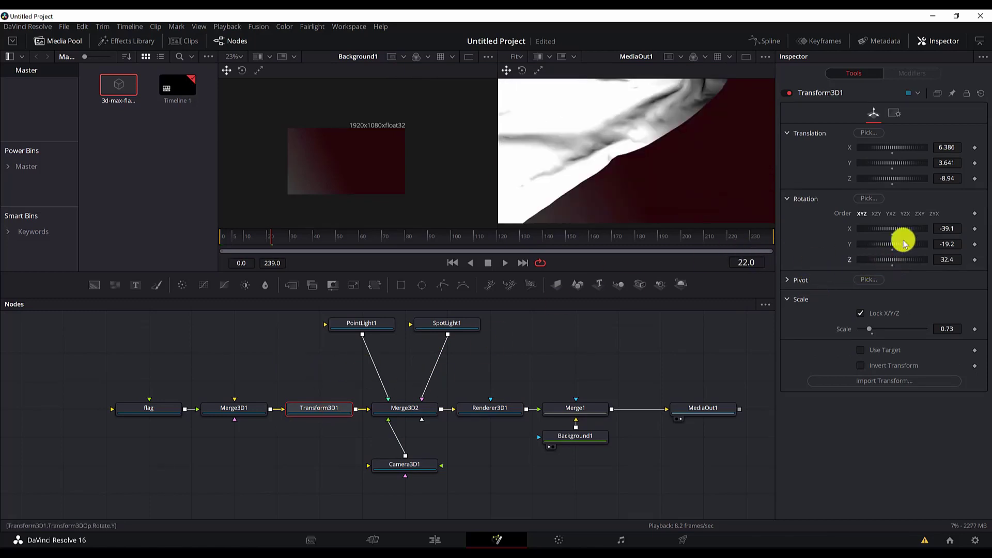
pyautogui.moveTo(886, 178)
pyautogui.mouseDown()
pyautogui.moveTo(873, 189)
pyautogui.moveTo(869, 161)
pyautogui.moveTo(892, 155)
pyautogui.moveTo(901, 167)
pyautogui.mouseUp()
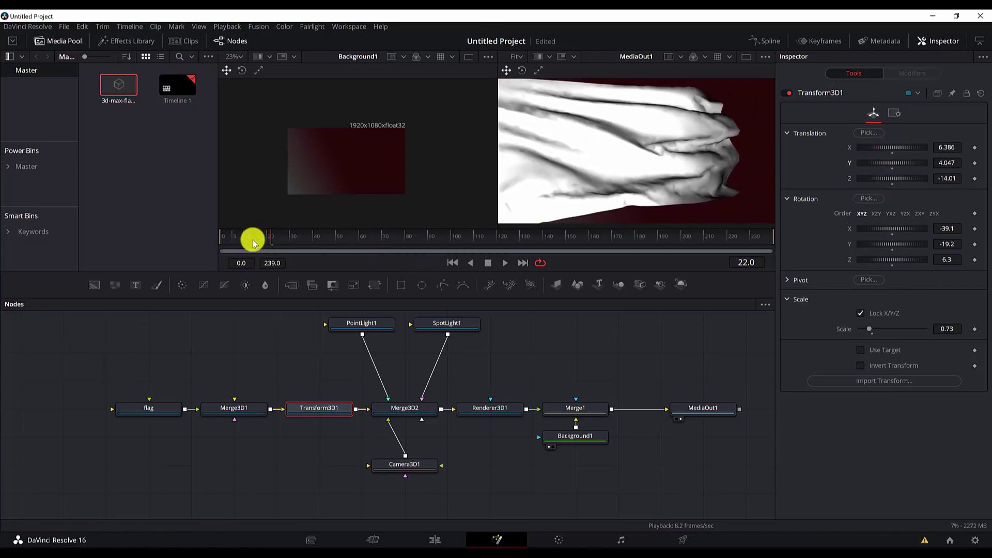
pyautogui.click(504, 262)
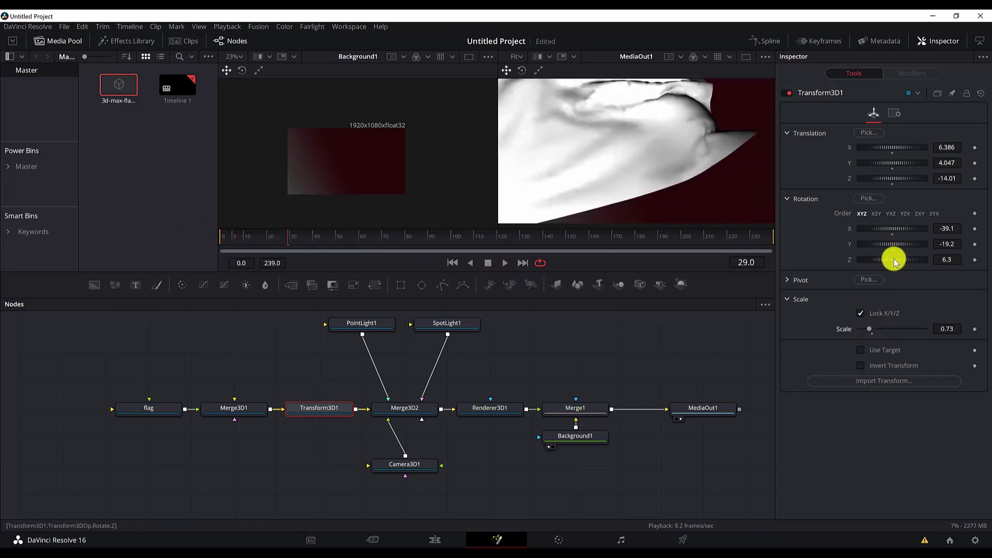
pyautogui.moveTo(891, 178); pyautogui.dragTo(891, 179)
pyautogui.moveTo(869, 328); pyautogui.dragTo(871, 329)
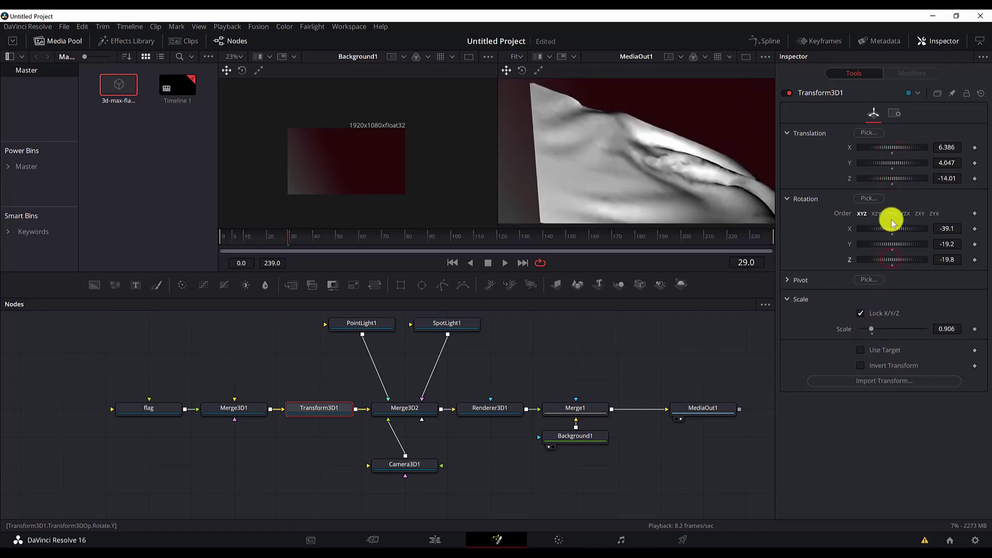
pyautogui.moveTo(899, 163); pyautogui.dragTo(785, 177)
pyautogui.click(257, 235)
pyautogui.press('space')
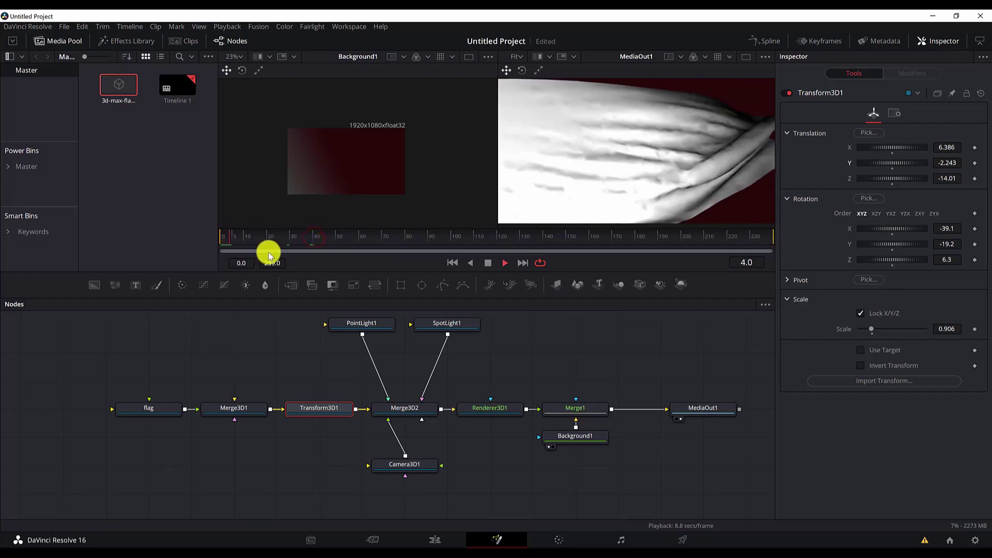
pyautogui.press('space')
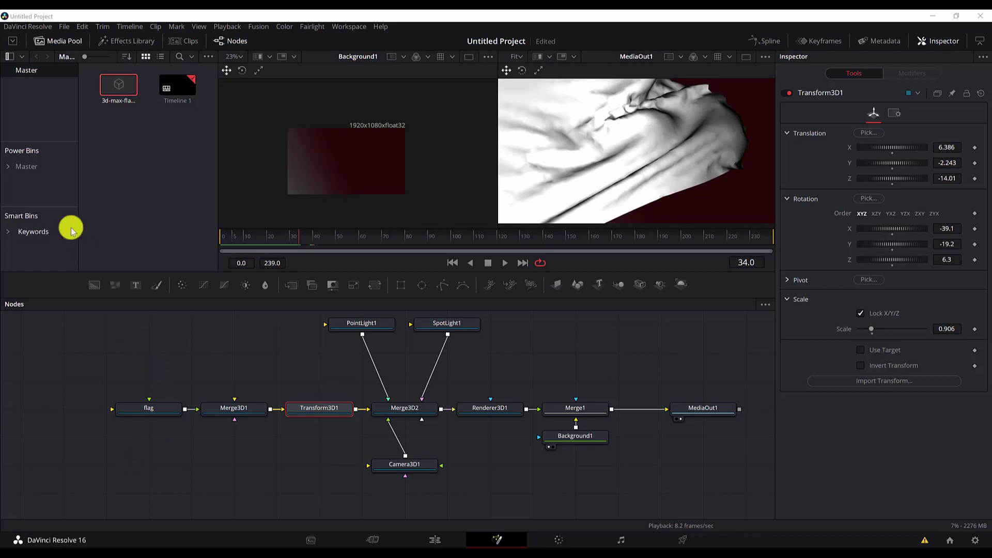
# Import au.png, ge.png, sw.png and us-with-texture.png into the Media Pool.
pyautogui.rightClick(135, 150)
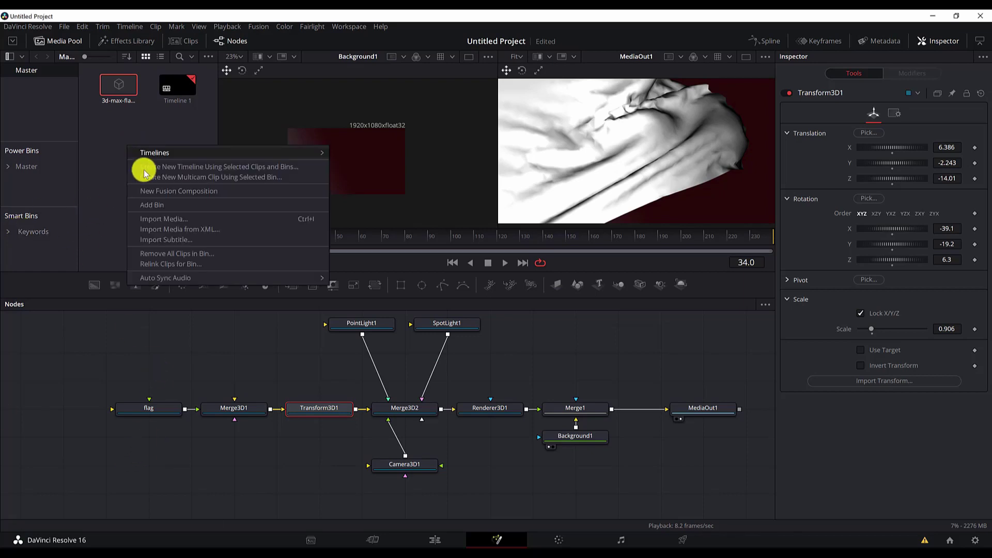
pyautogui.click(92, 127)
pyautogui.rightClick(121, 145)
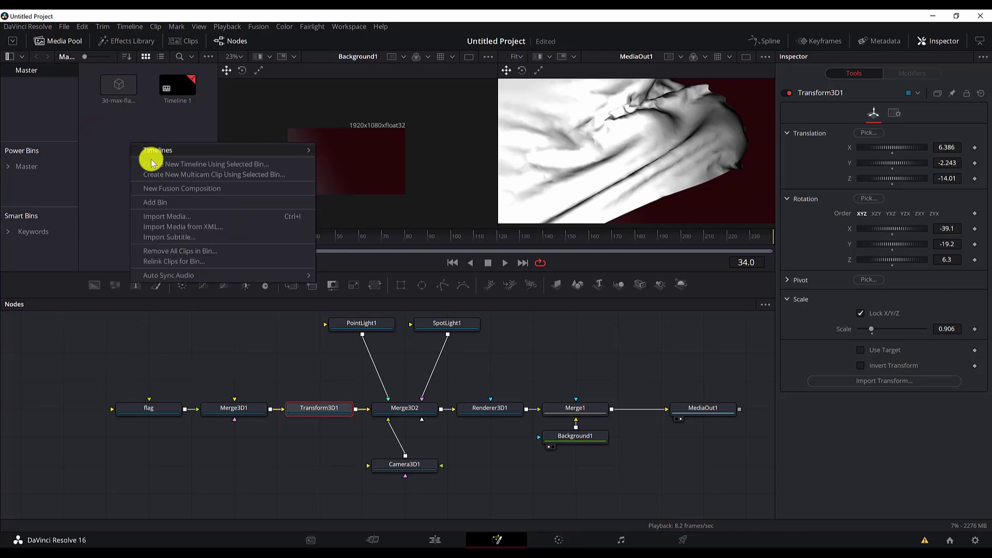
pyautogui.click(158, 214)
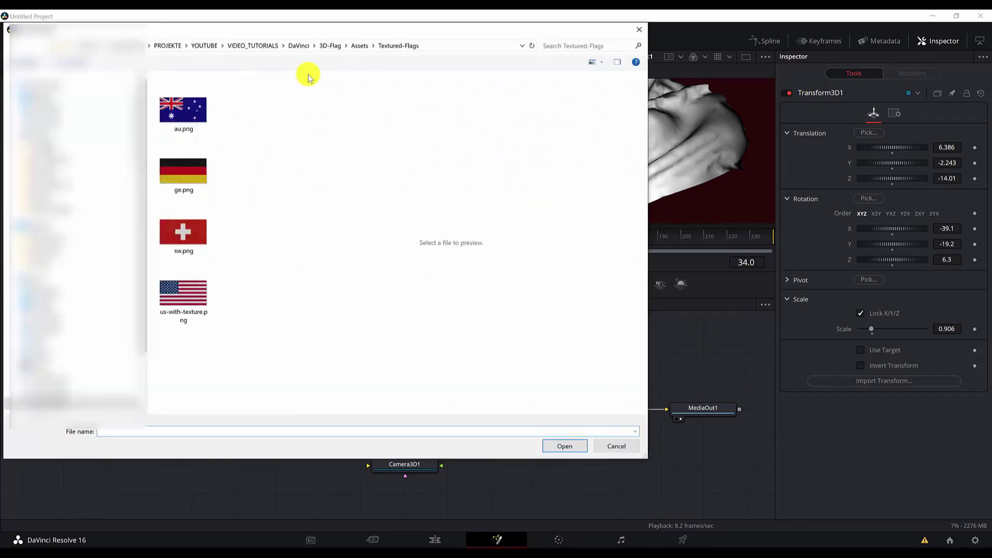
pyautogui.moveTo(231, 115); pyautogui.dragTo(187, 297)
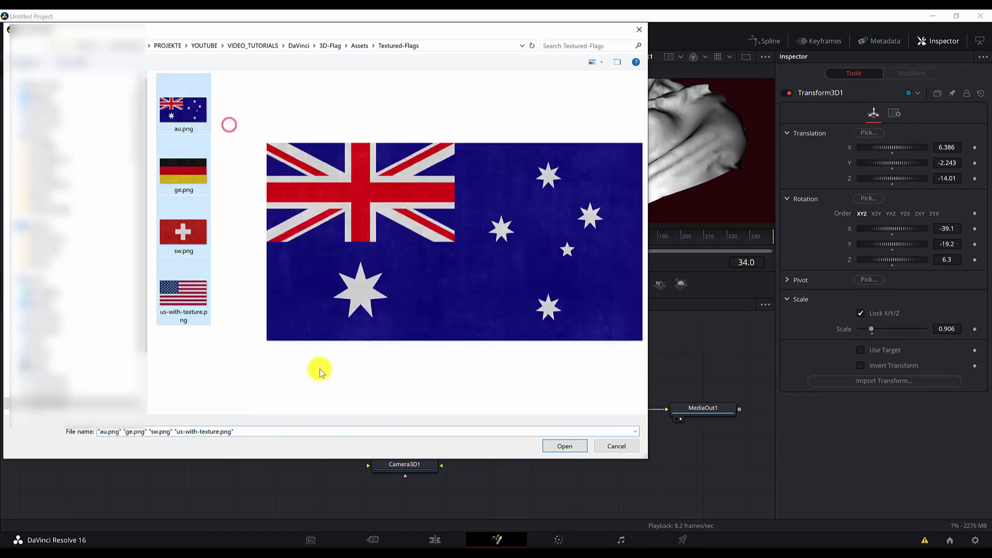
pyautogui.click(560, 440)
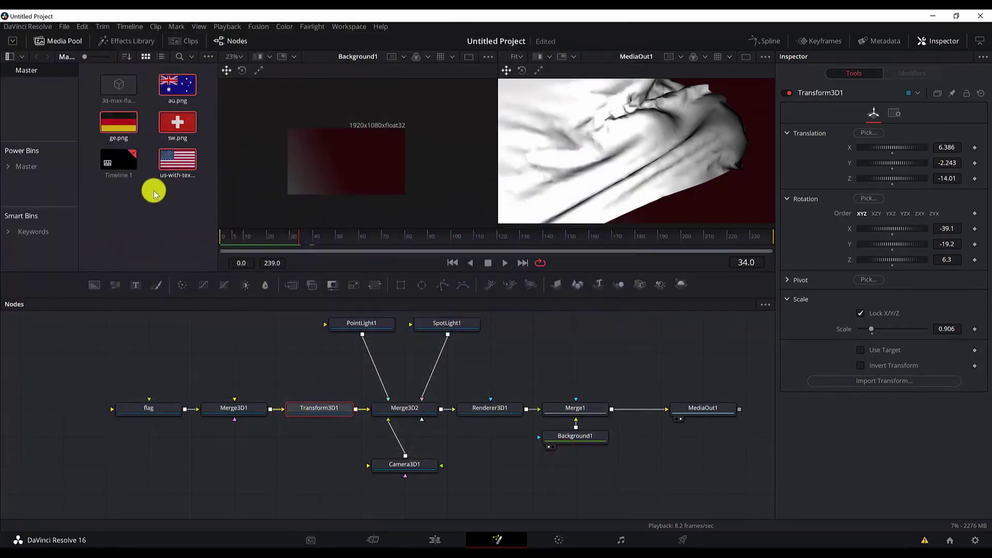
# Add us-with-texture.png to the node graph as MediaIn1, lined up with the flag node.
pyautogui.moveTo(179, 163); pyautogui.dragTo(86, 364)
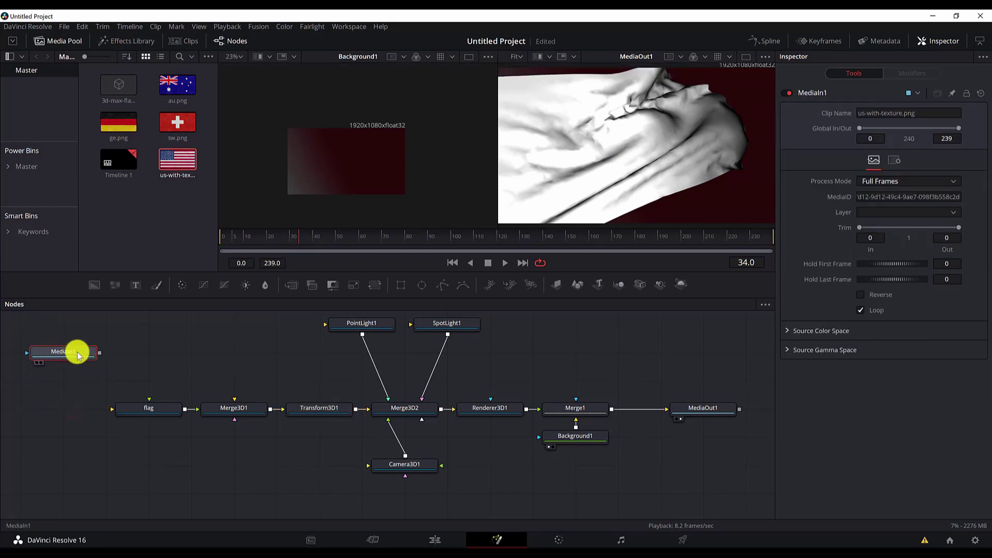
pyautogui.moveTo(124, 450); pyautogui.dragTo(290, 463)
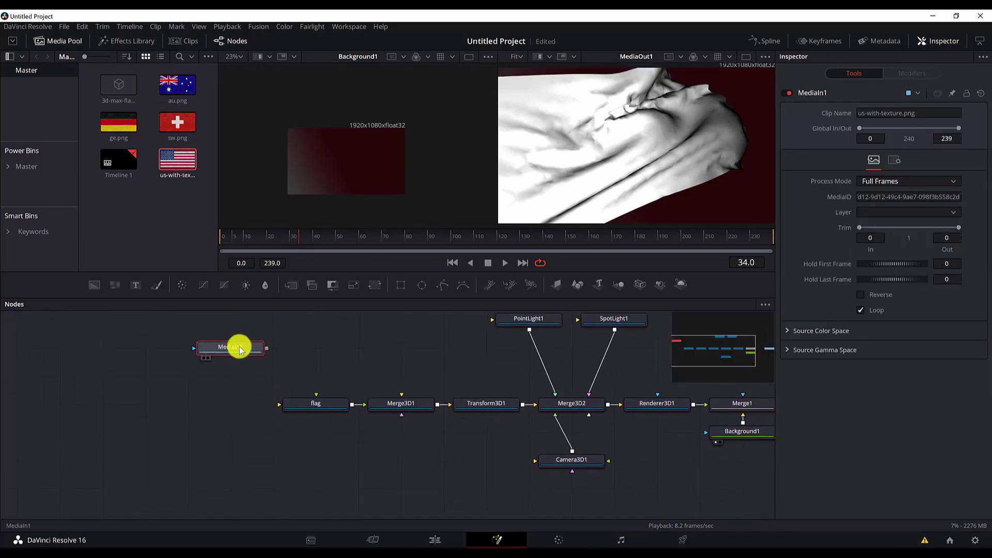
pyautogui.moveTo(239, 347); pyautogui.dragTo(110, 396)
# Add a CookTorrance material after MediaIn1 and connect it into the flag node.
pyautogui.hotkey('shift', 'space')
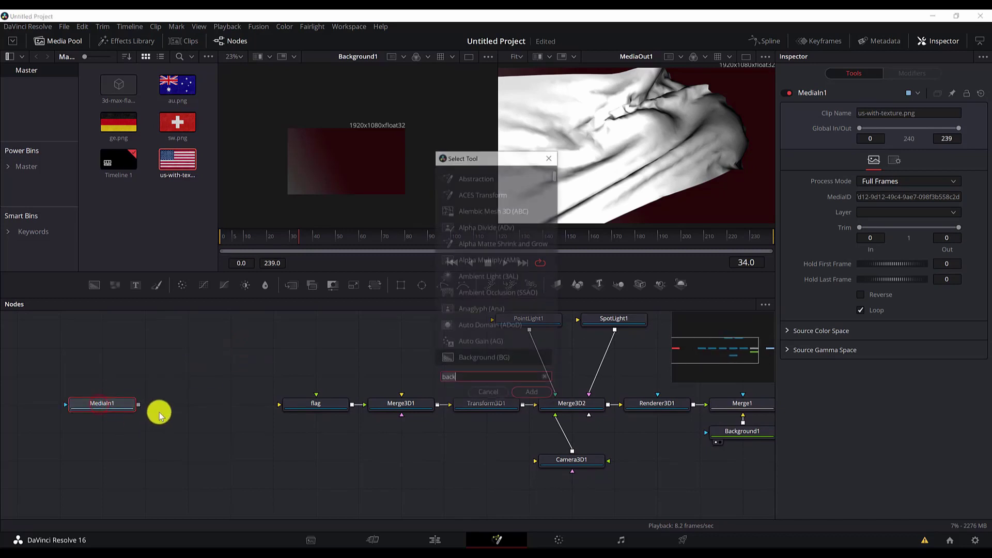
pyautogui.write('back')
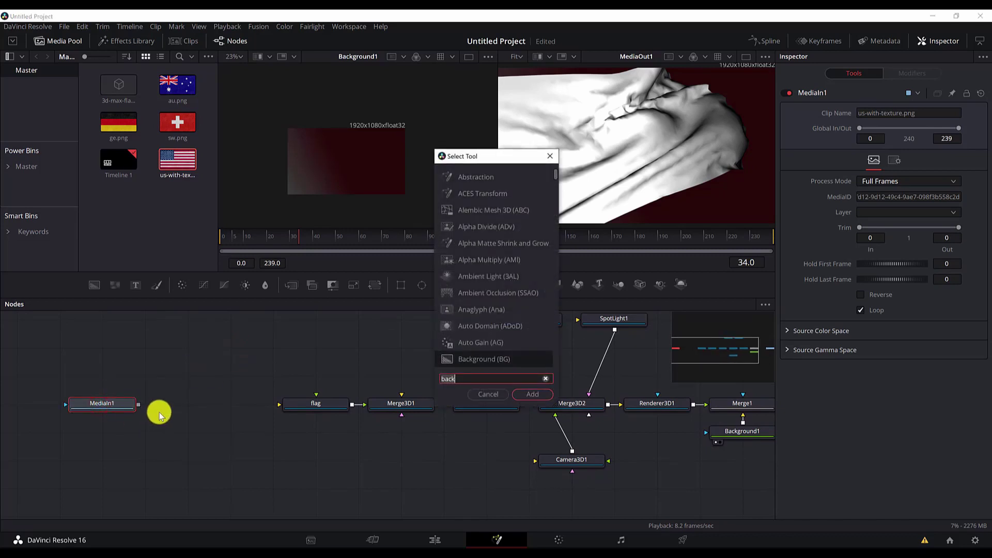
pyautogui.press('BackSpace')
pyautogui.press('BackSpace')
pyautogui.press('BackSpace')
pyautogui.press('BackSpace')
pyautogui.write('c')
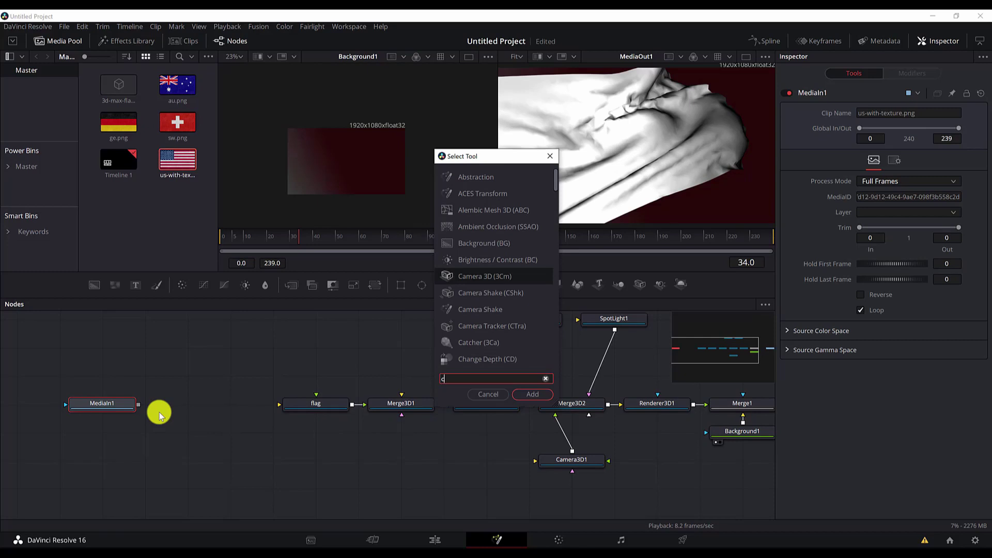
pyautogui.write('oo')
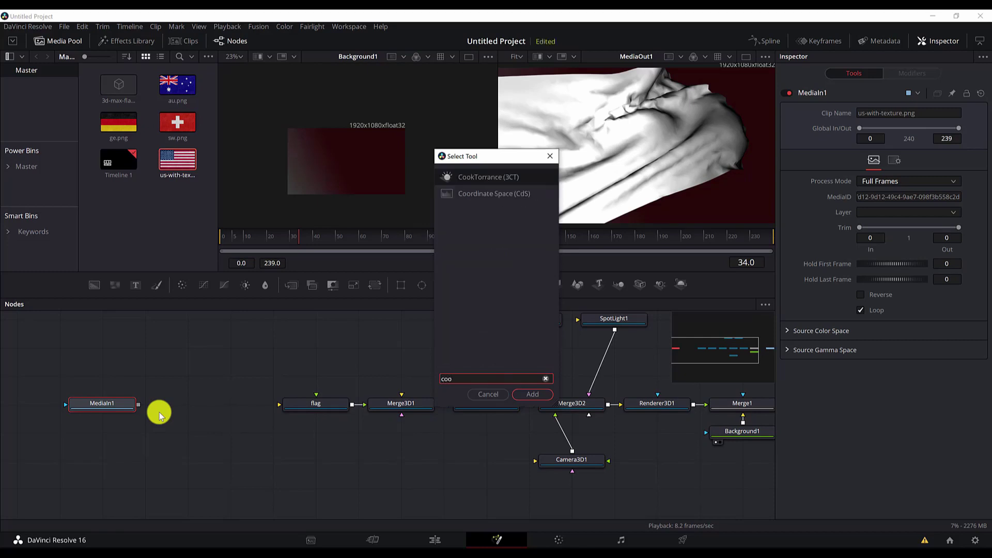
pyautogui.press('Return')
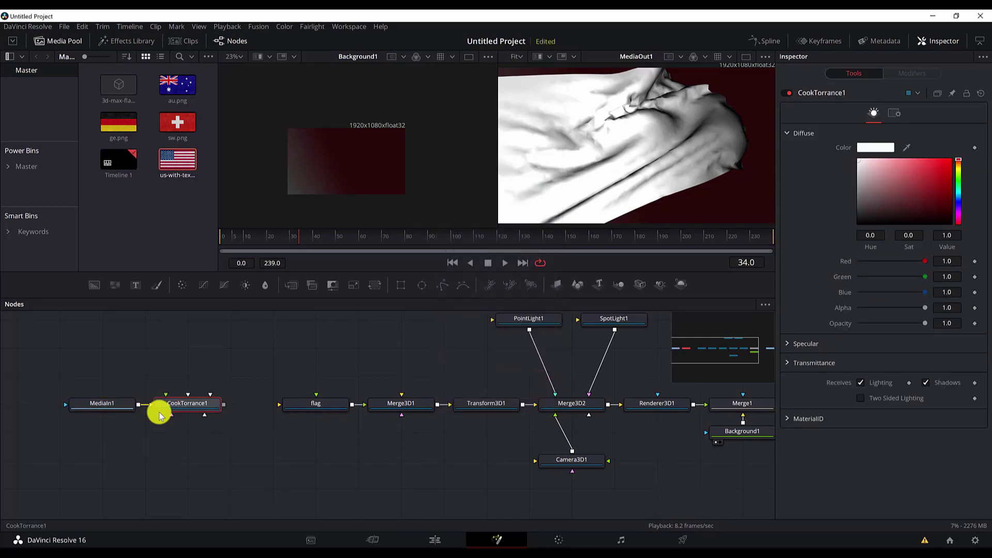
pyautogui.moveTo(224, 404); pyautogui.dragTo(320, 408)
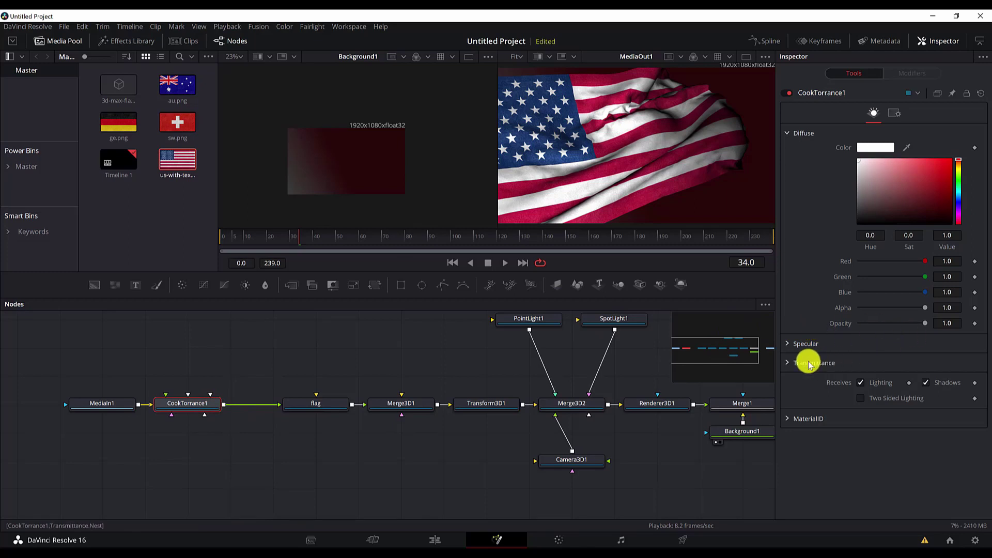
# Review CookTorrance1's Specular settings and play the textured flag animation.
pyautogui.click(786, 344)
pyautogui.click(786, 344)
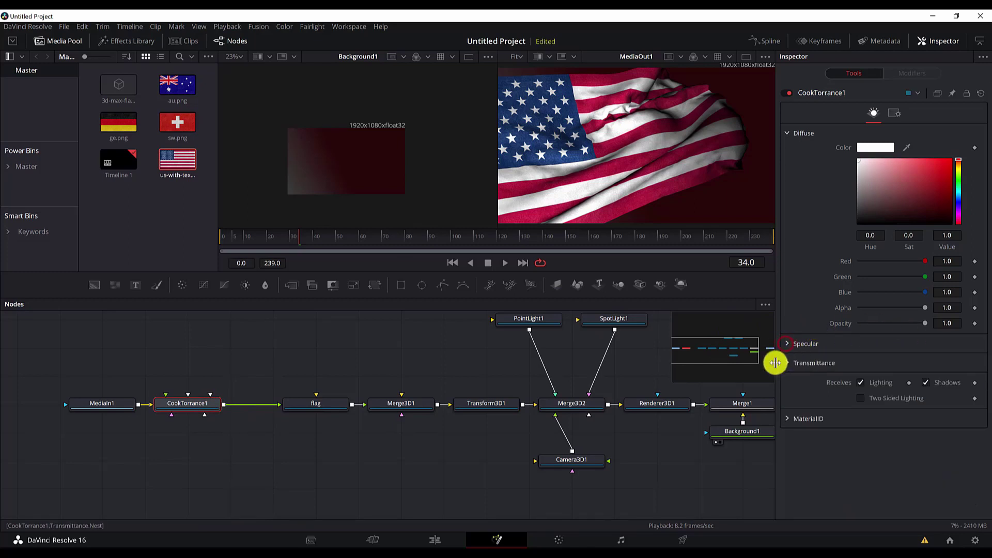
pyautogui.click(786, 344)
pyautogui.scroll(-2, 860, 388)
pyautogui.scroll(-2, 910, 456)
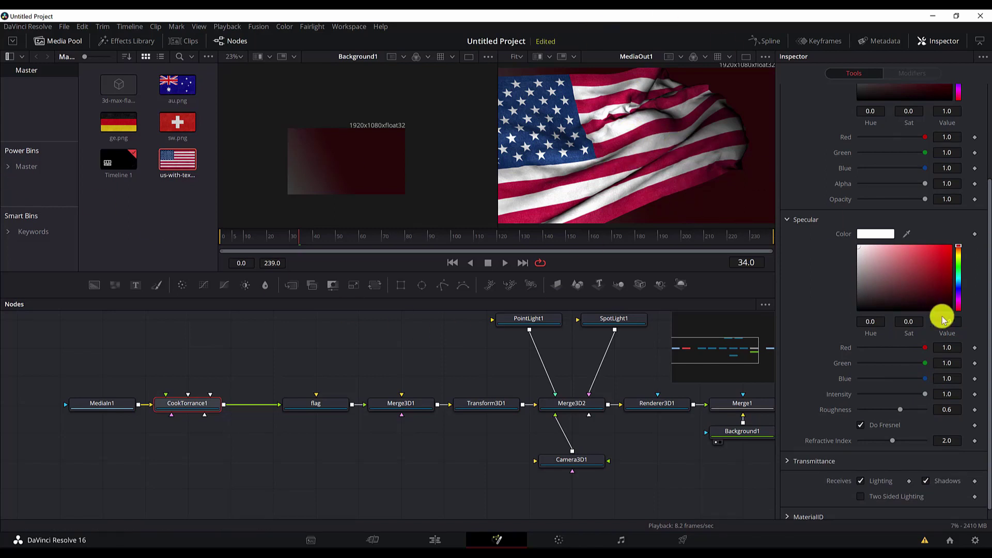
pyautogui.press('space')
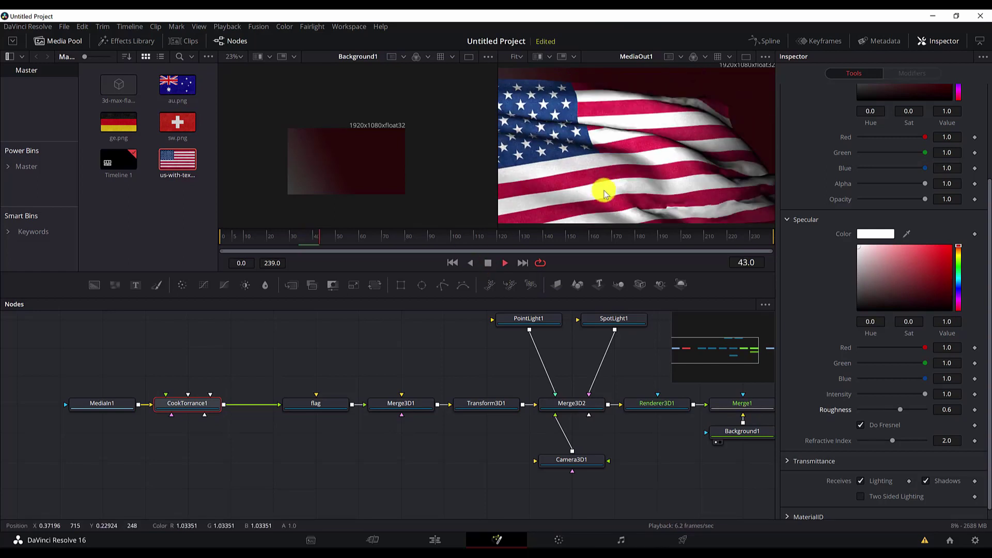
pyautogui.press('space')
# Delete CookTorrance1, replay the flag, then re-add a CookTorrance material after MediaIn1.
pyautogui.press('Delete')
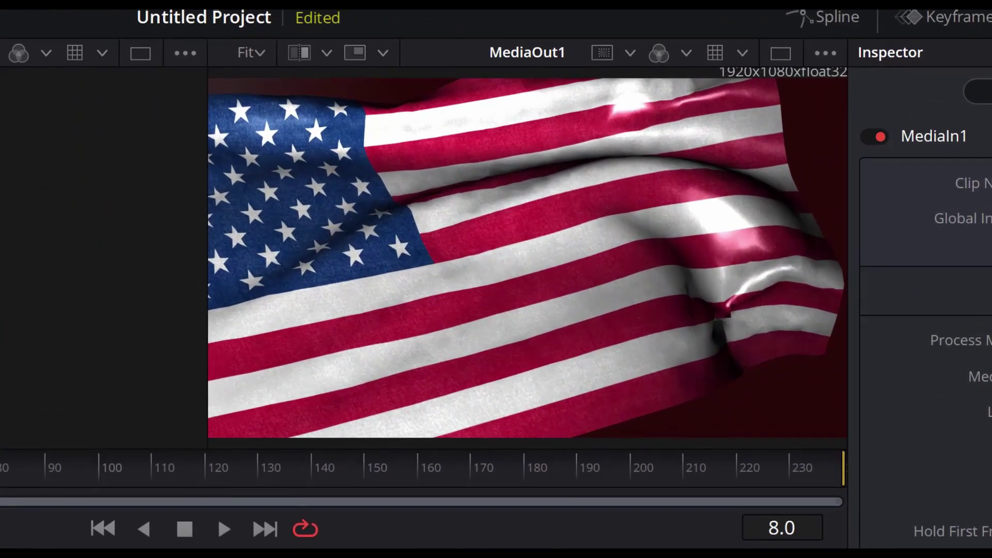
pyautogui.press('space')
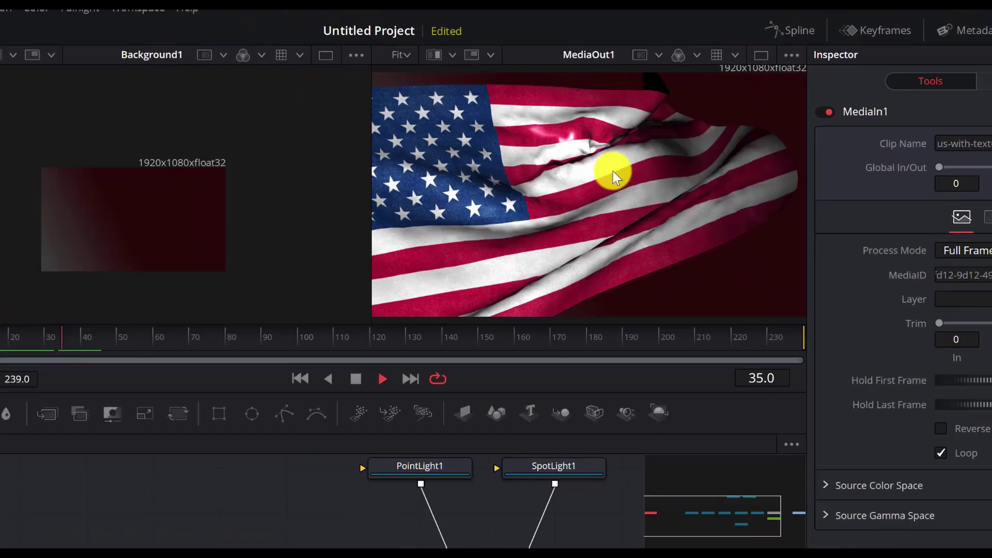
pyautogui.press('space')
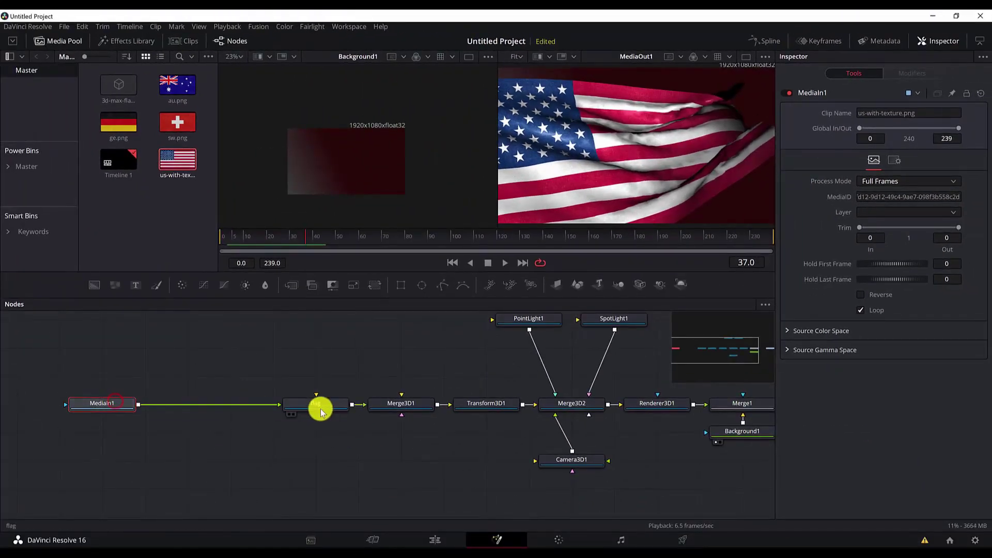
pyautogui.hotkey('shift', 'space')
pyautogui.write('cook')
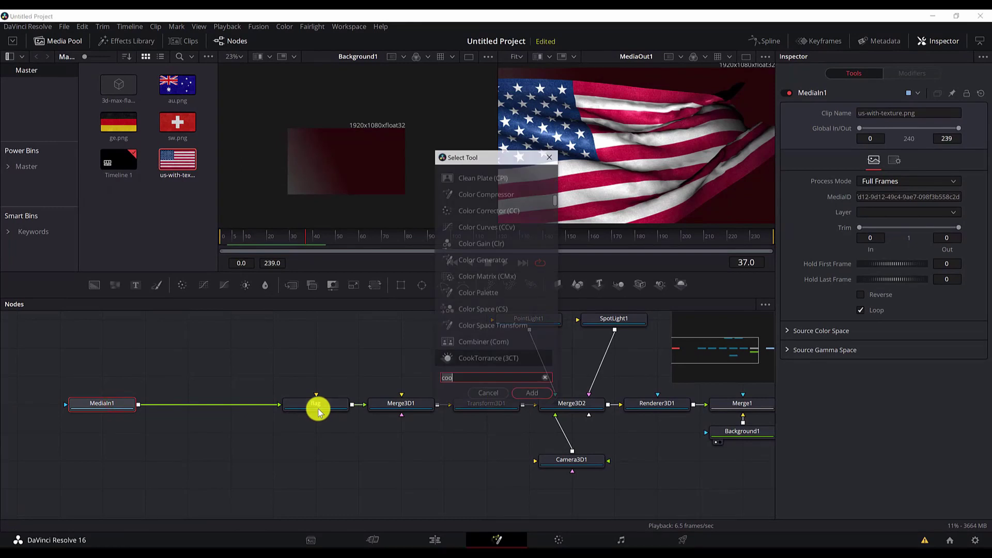
pyautogui.press('Return')
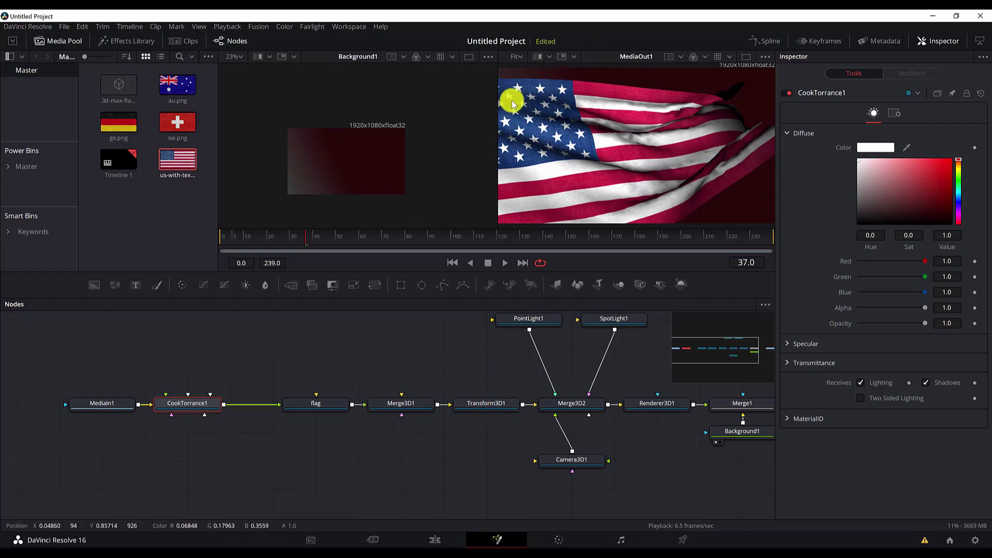
# Move Transform3D1 to Translation Y -1.171 and Z -15.17, with the viewer showing only the final output.
pyautogui.click(485, 403)
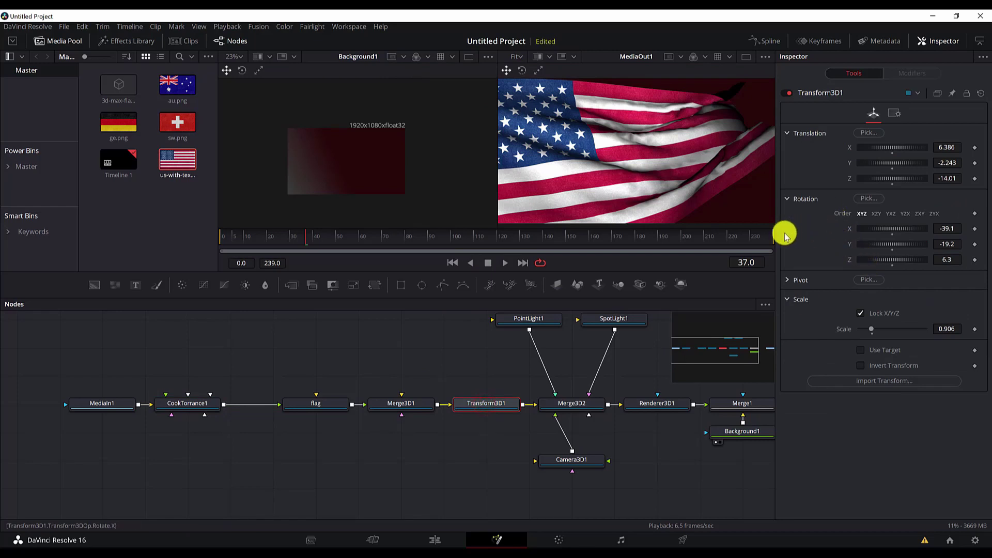
pyautogui.click(744, 56)
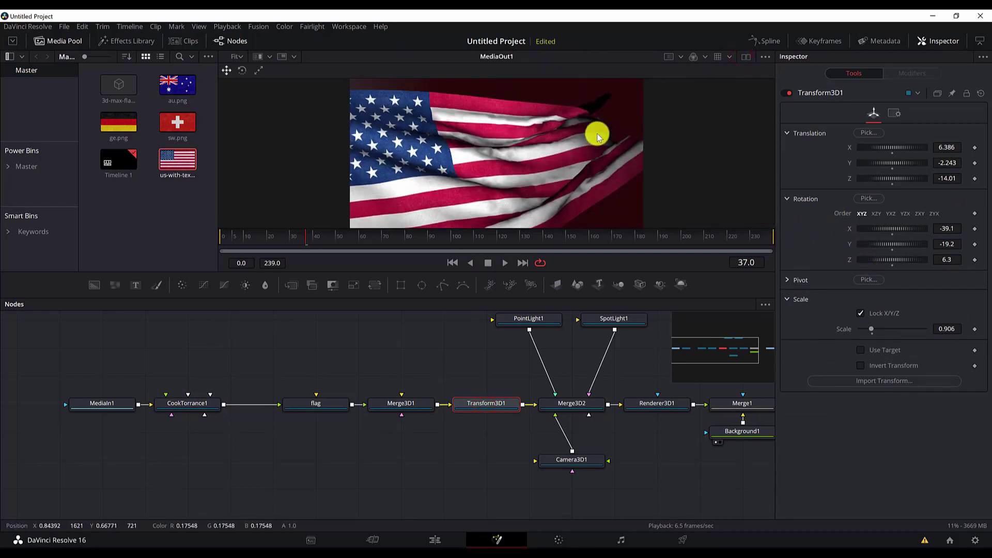
pyautogui.scroll(-1, 598, 136)
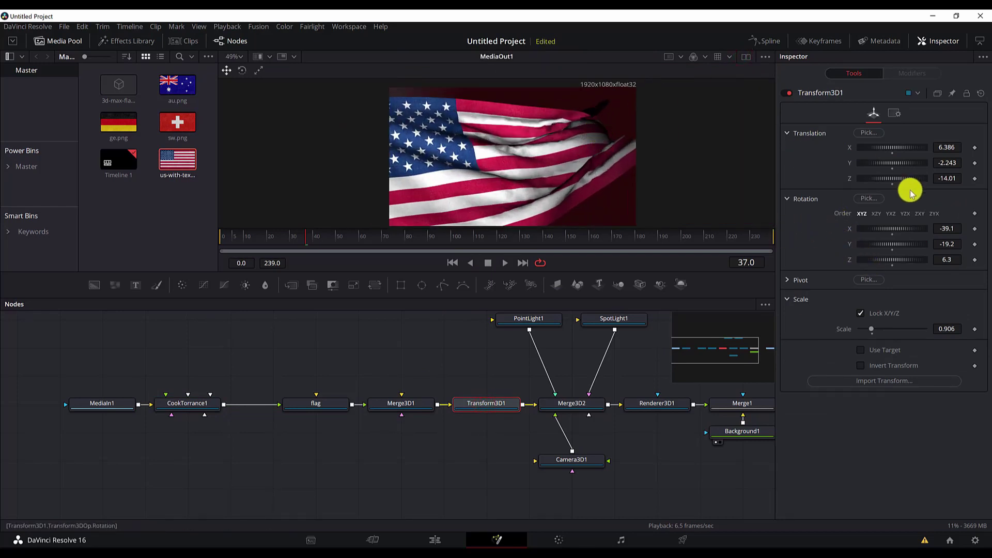
pyautogui.moveTo(892, 185)
pyautogui.mouseDown()
pyautogui.moveTo(907, 182)
pyautogui.moveTo(904, 162)
pyautogui.moveTo(922, 166)
pyautogui.moveTo(874, 180)
pyautogui.mouseUp()
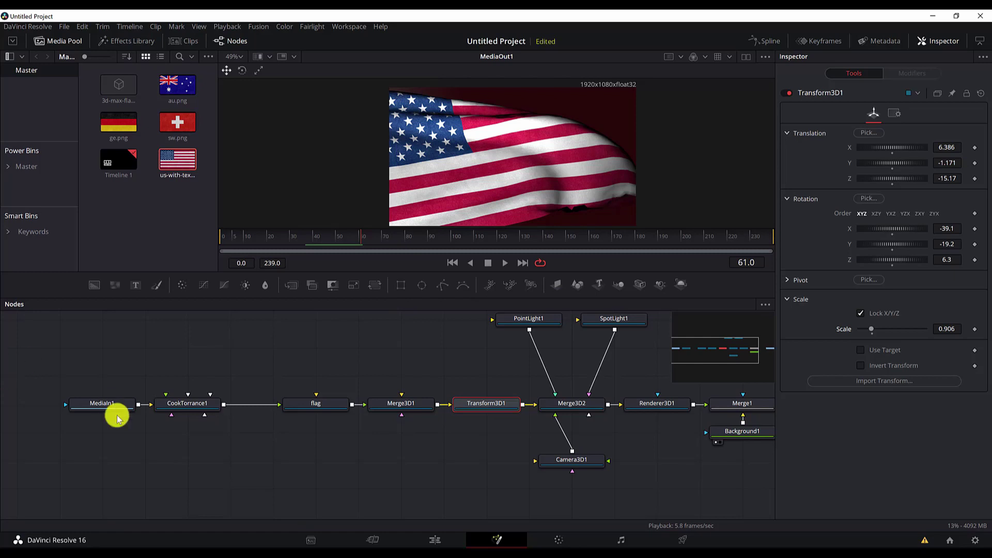
pyautogui.moveTo(622, 439); pyautogui.dragTo(314, 494)
# Move Merge1 and Background1 left to open space before MediaOut1.
pyautogui.moveTo(362, 374); pyautogui.dragTo(610, 524)
pyautogui.moveTo(388, 425); pyautogui.dragTo(561, 423)
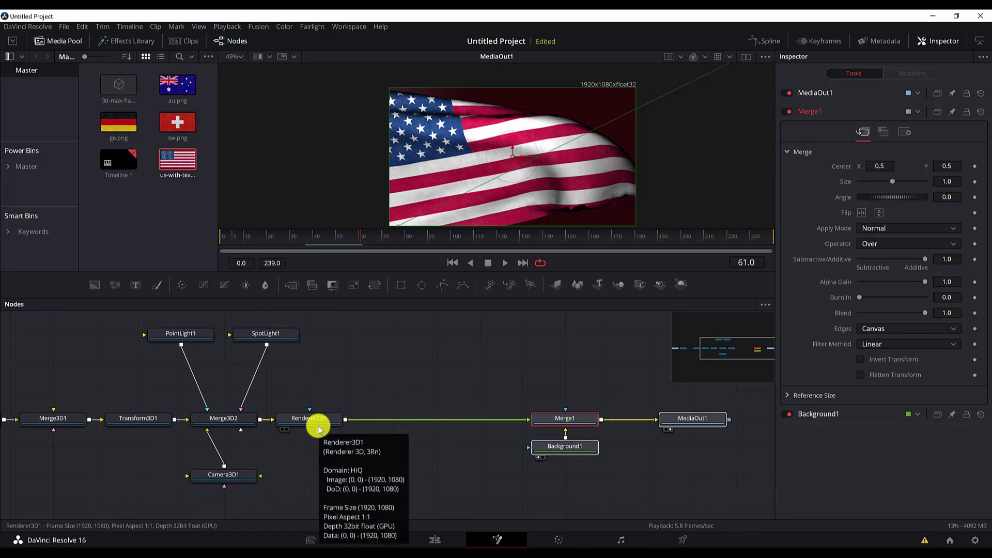
pyautogui.moveTo(564, 417); pyautogui.dragTo(398, 424)
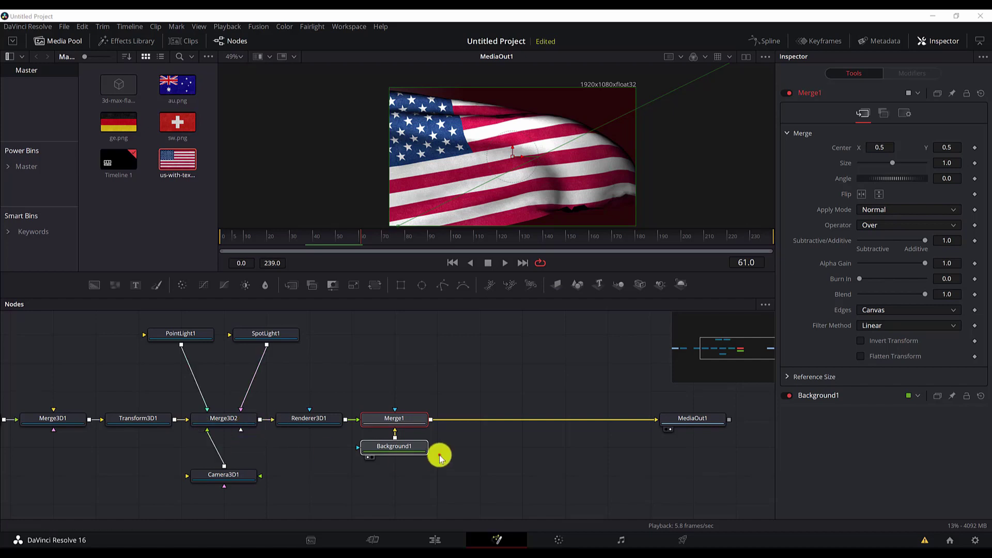
# Insert a Soft Glow after Merge1 with gain 1.417, glow size 46.5 and blend 0.346.
pyautogui.hotkey('shift', 'space')
pyautogui.write('cook')
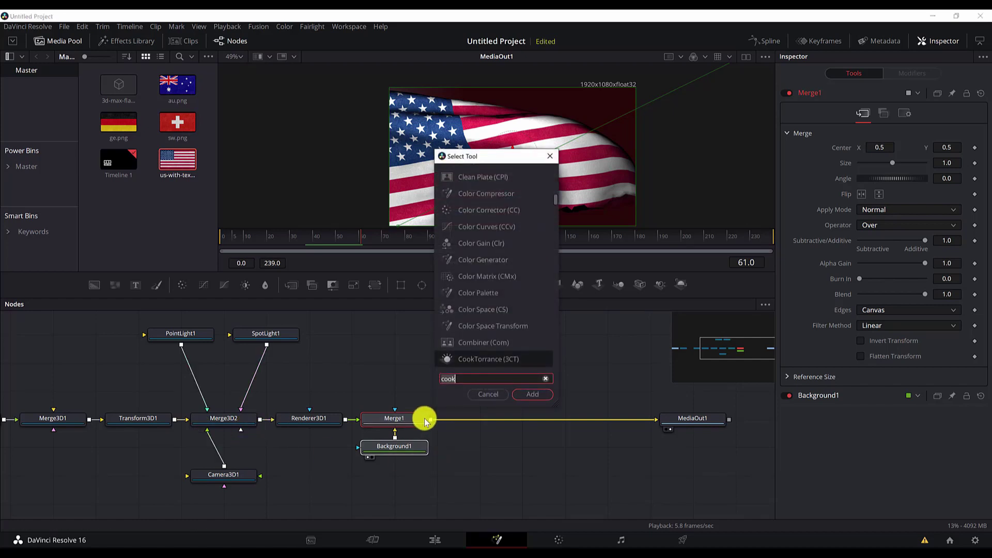
pyautogui.write('sof')
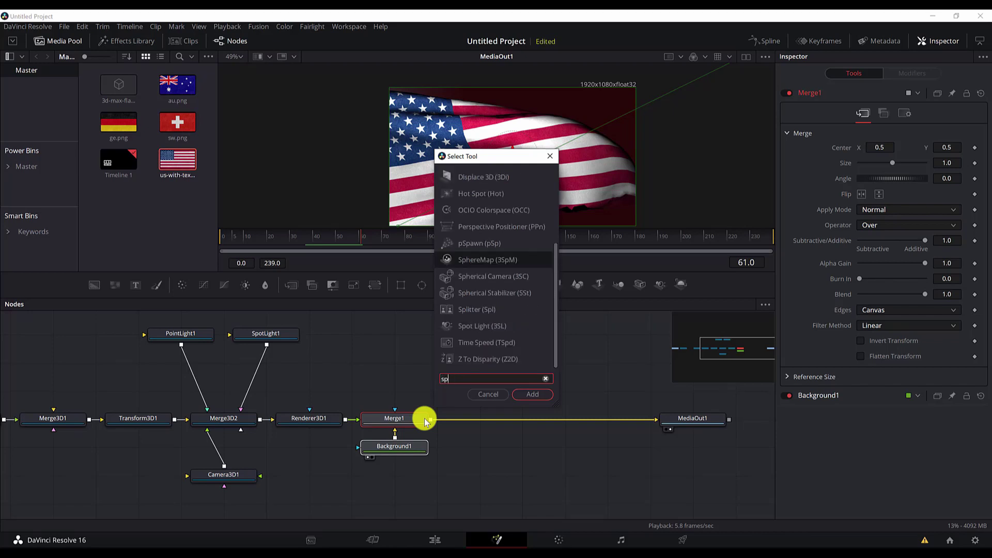
pyautogui.write('t')
pyautogui.press('Return')
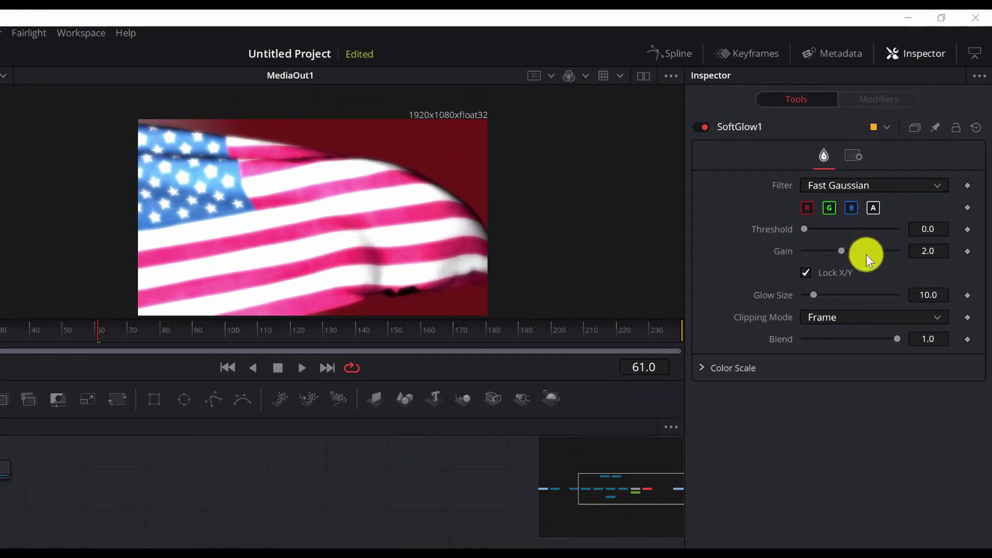
pyautogui.press('Tab')
pyautogui.write('1.417')
pyautogui.press('Tab')
pyautogui.write('46.5')
pyautogui.press('Tab')
pyautogui.write('0.346')
pyautogui.press('Tab')
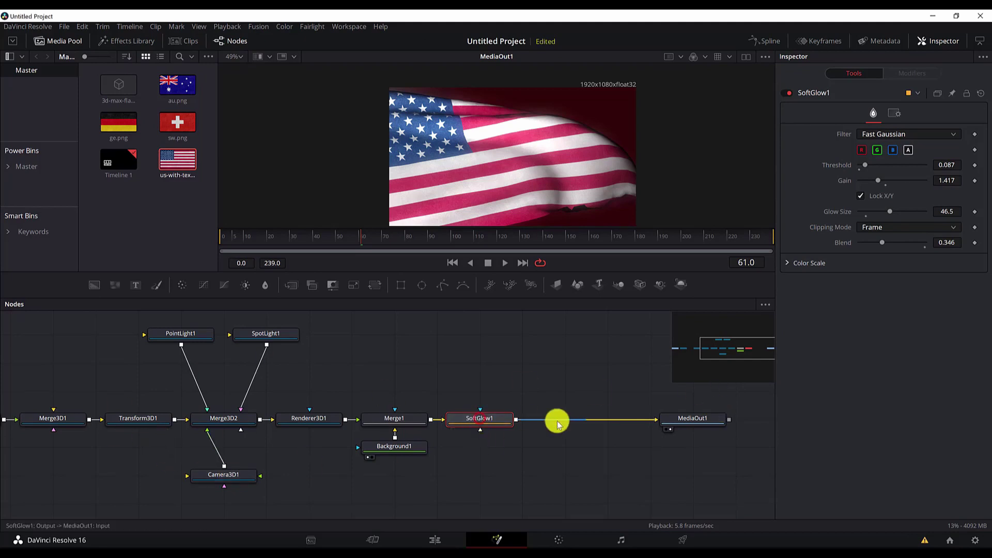
# Insert a Depth Blur after SoftGlow1 with blur size 5.04 and focal point 650.
pyautogui.hotkey('shift', 'space')
pyautogui.write('soft')
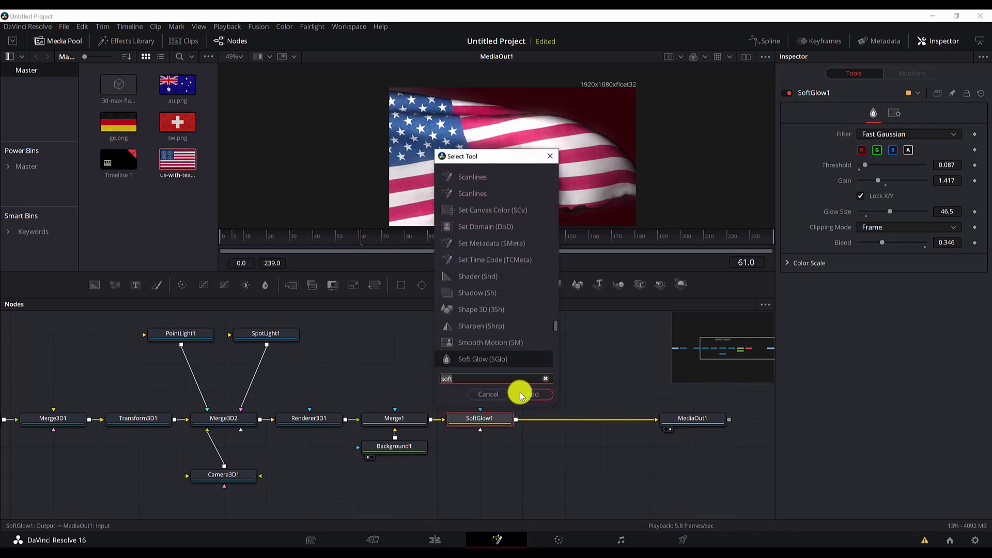
pyautogui.write('depth')
pyautogui.click(519, 393)
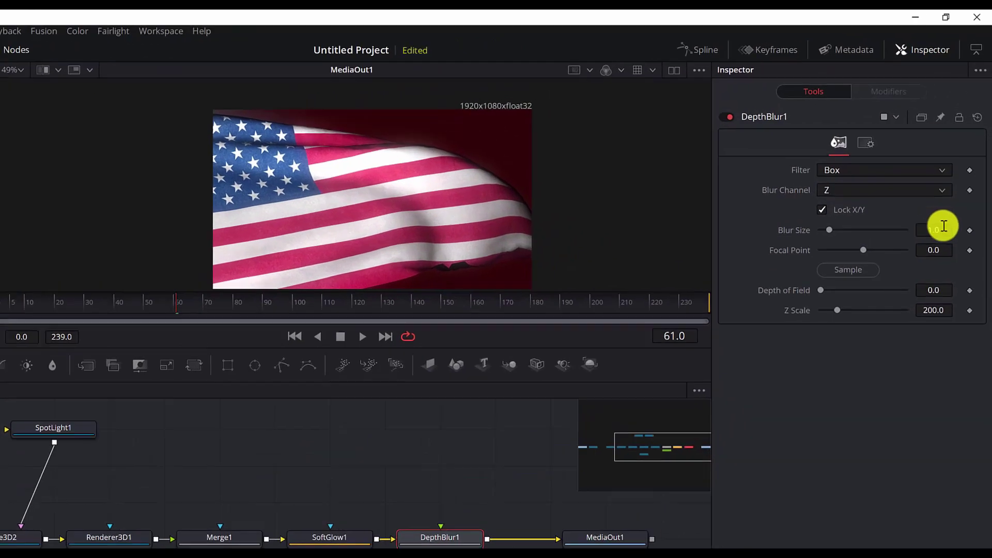
pyautogui.click(951, 184)
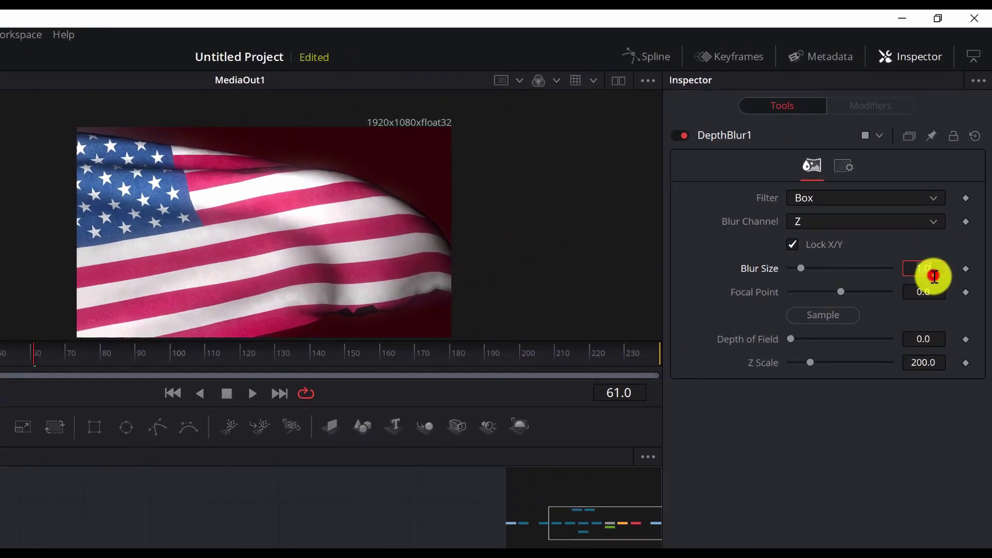
pyautogui.press('Tab')
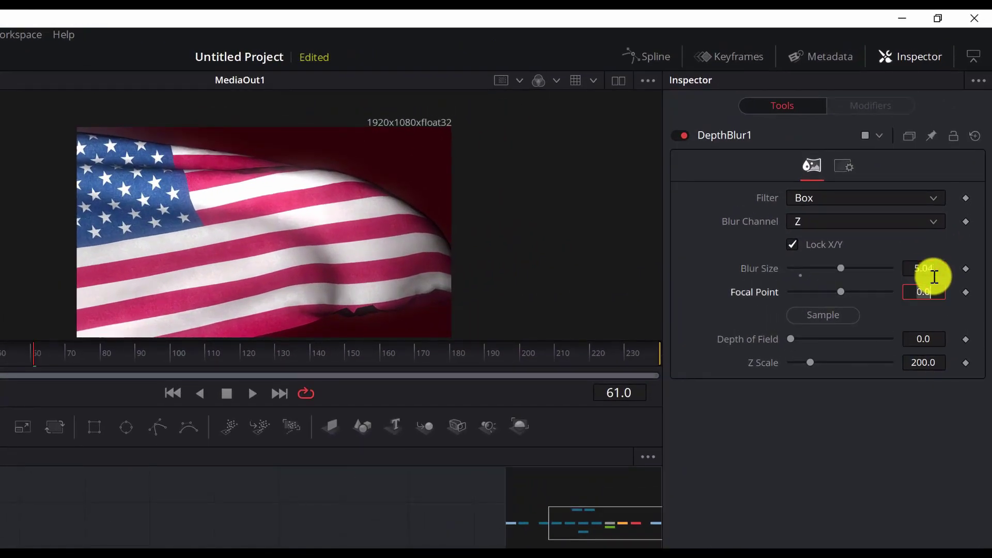
pyautogui.write('650')
pyautogui.press('Tab')
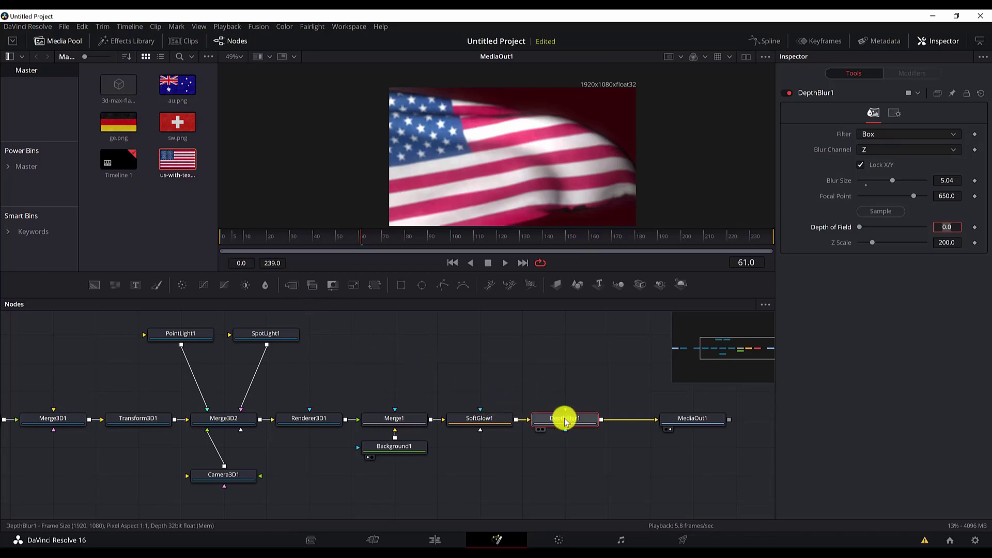
# Add an inverted Ellipse mask to DepthBlur1.
pyautogui.moveTo(566, 421)
pyautogui.hotkey('shift', 'space')
pyautogui.write('ell')
pyautogui.press('Return')
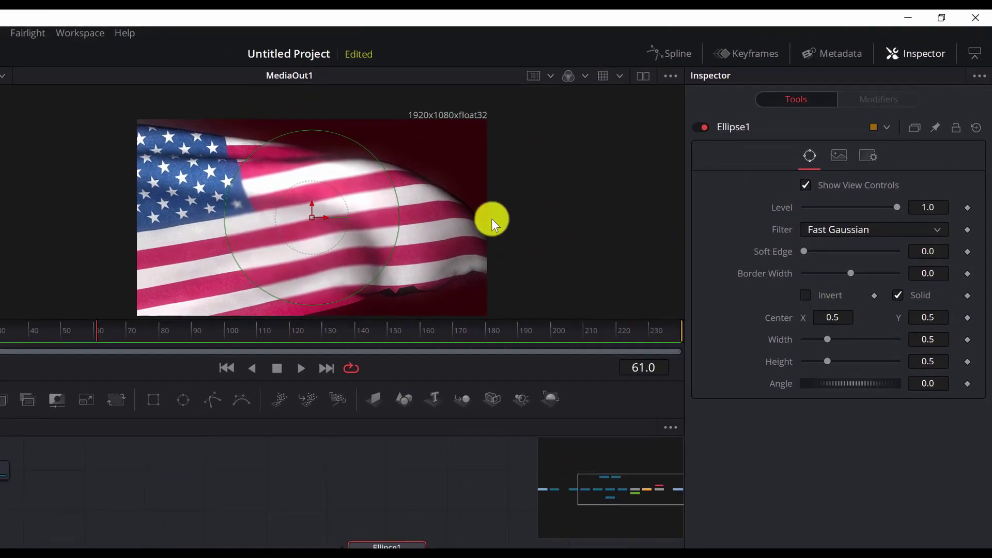
pyautogui.click(806, 295)
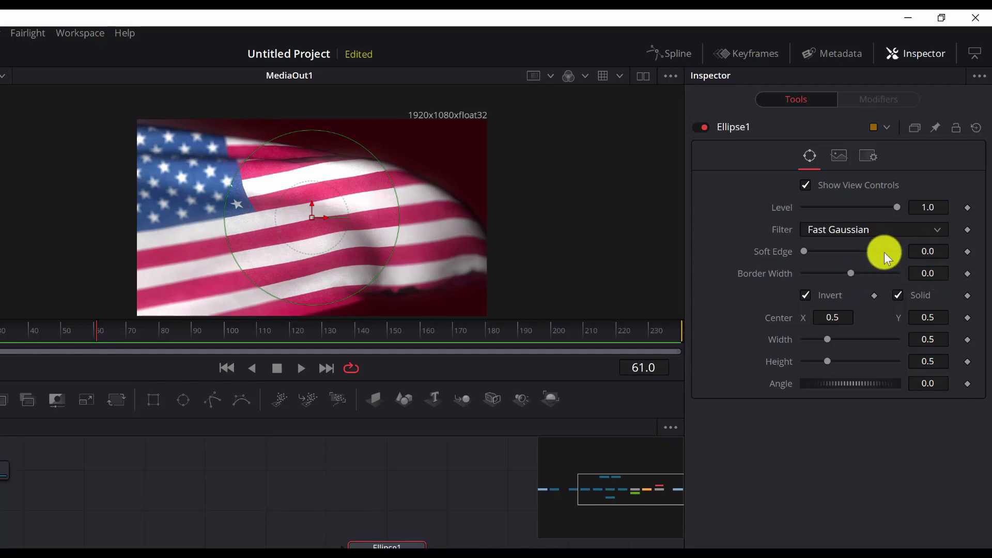
# Set the ellipse border width -0.072, centre Y 0.41, size 0.787×0.614 and angle 13.
pyautogui.click(940, 250)
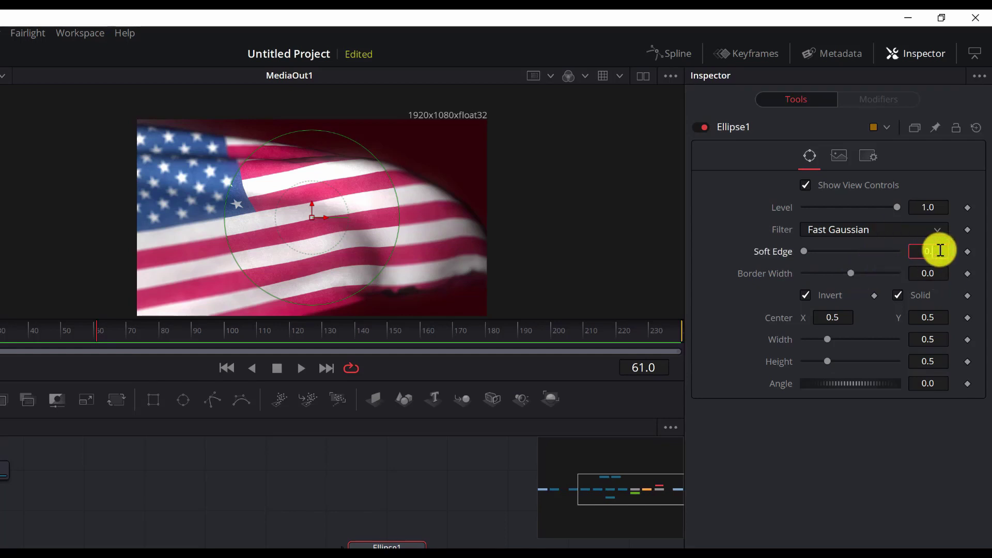
pyautogui.press('Tab')
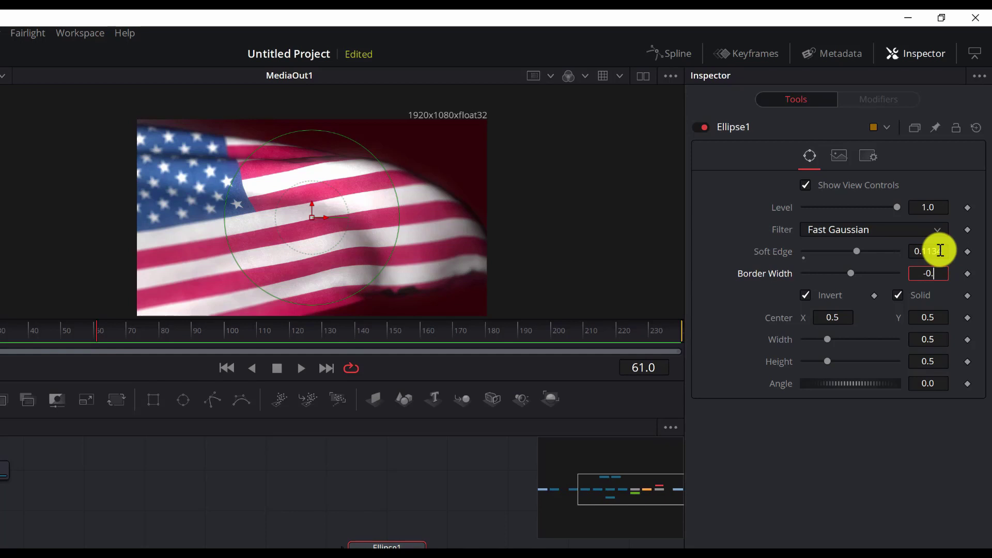
pyautogui.write('-0.072')
pyautogui.press('Tab')
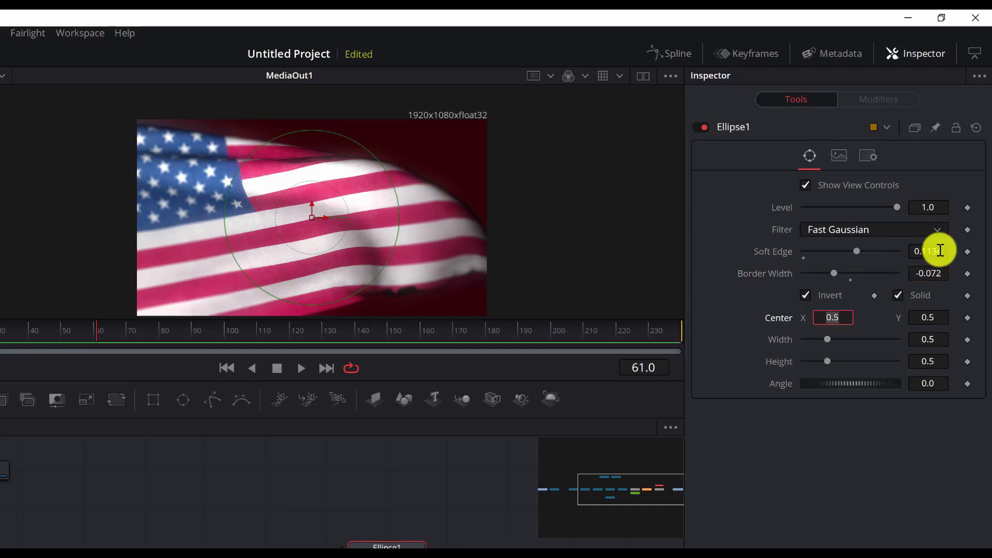
pyautogui.press('Tab')
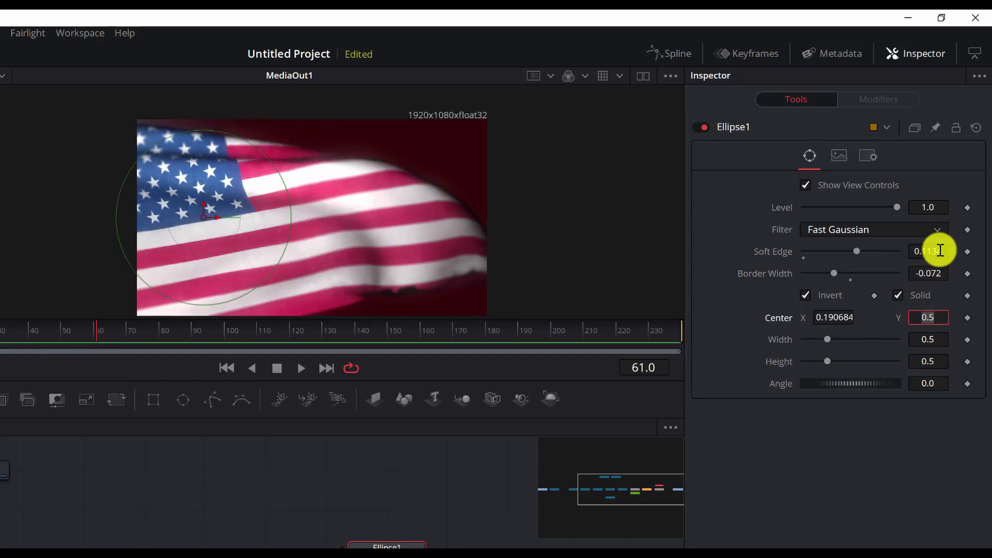
pyautogui.write('0.410001')
pyautogui.press('Tab')
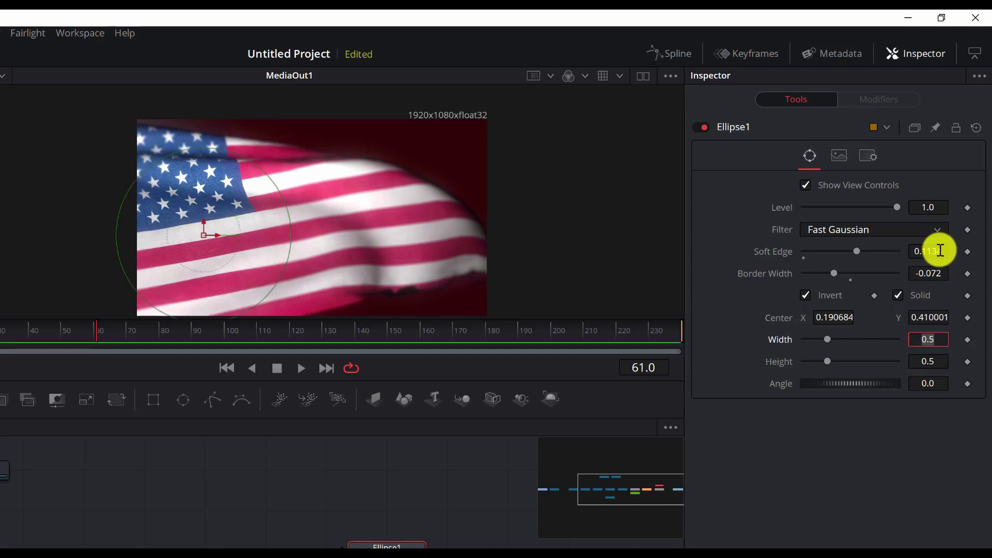
pyautogui.press('Tab')
pyautogui.write('0.614')
pyautogui.press('Tab')
pyautogui.write('13')
pyautogui.press('Tab')
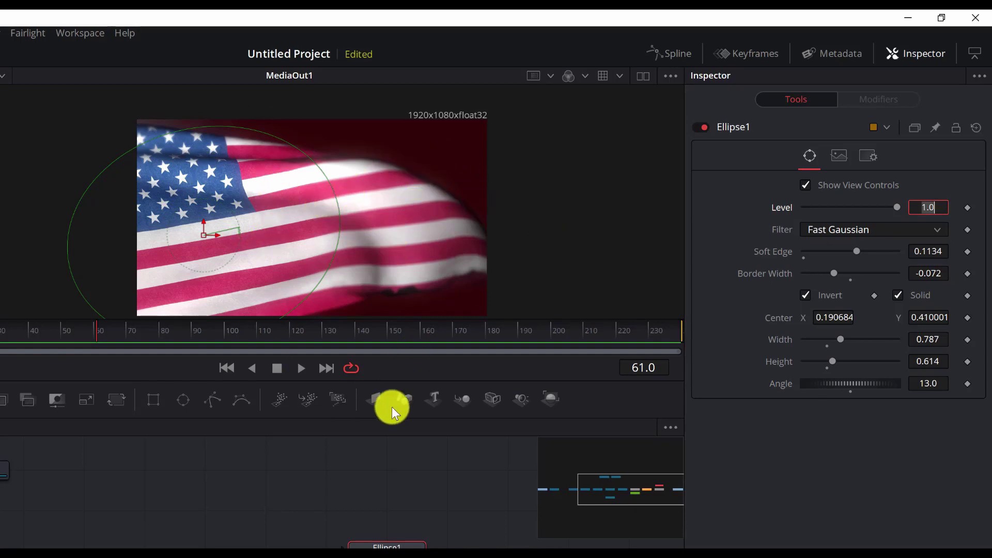
pyautogui.click(546, 449)
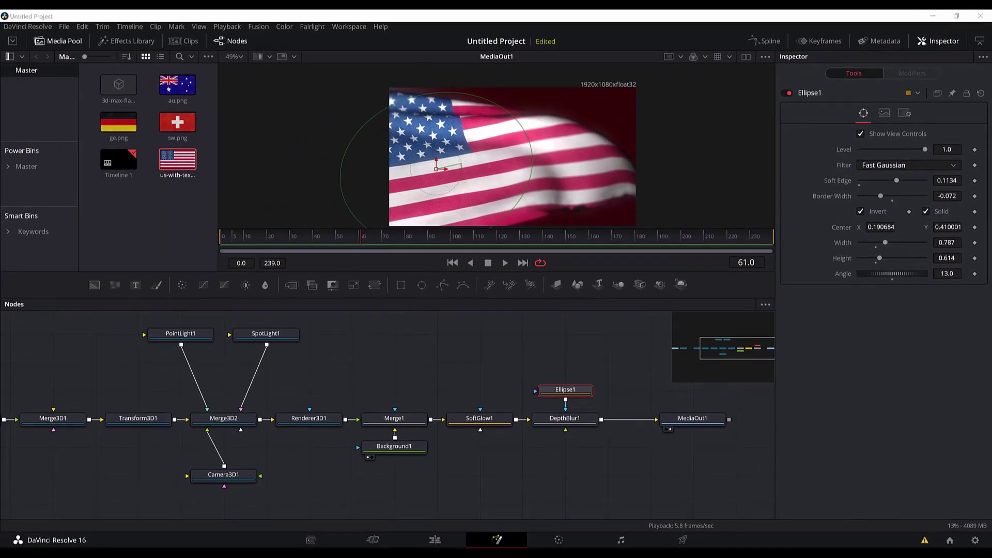
# Add a Prism Blur node after DepthBlur1.
pyautogui.click(566, 419)
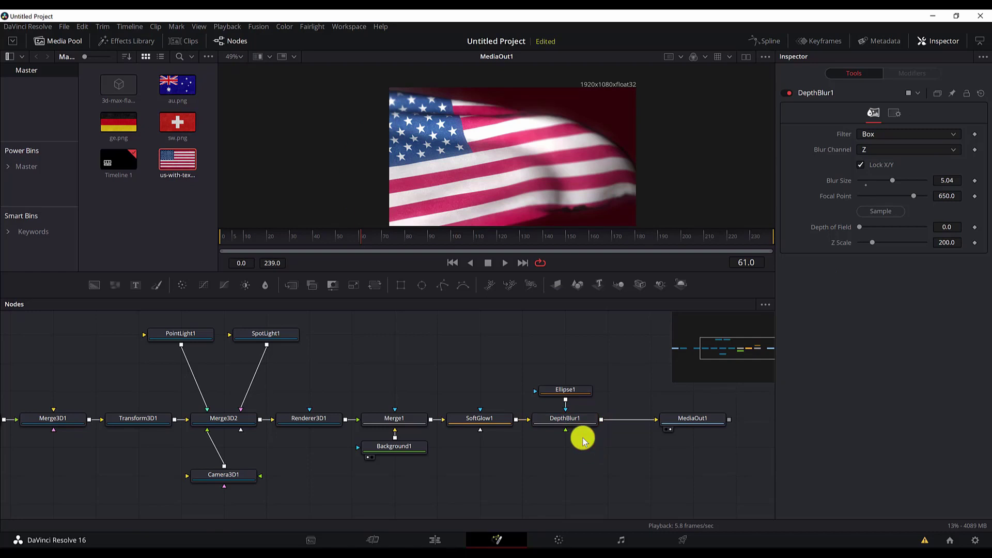
pyautogui.click(579, 419)
pyautogui.hotkey('shift', 'space')
pyautogui.write('ell')
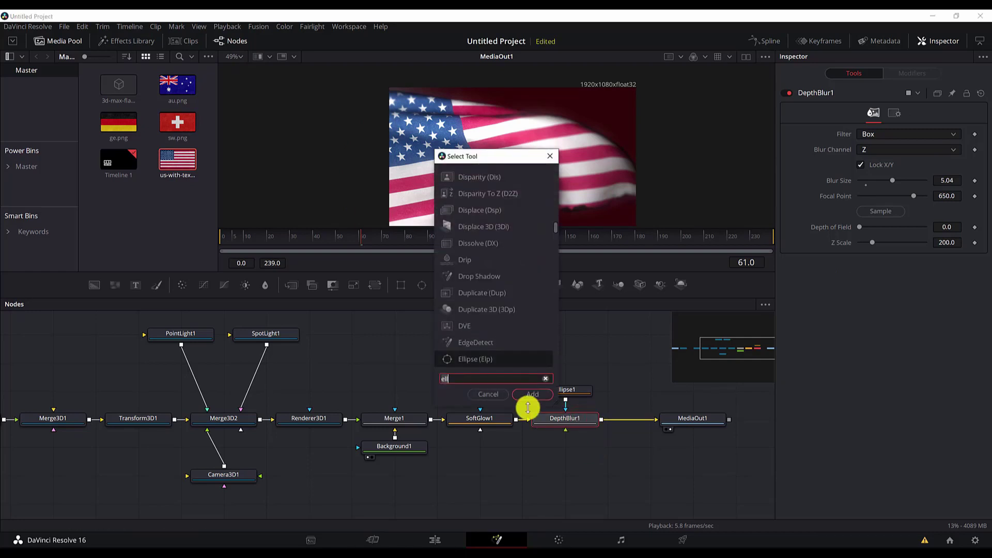
pyautogui.press('BackSpace')
pyautogui.press('BackSpace')
pyautogui.press('BackSpace')
pyautogui.write('pri')
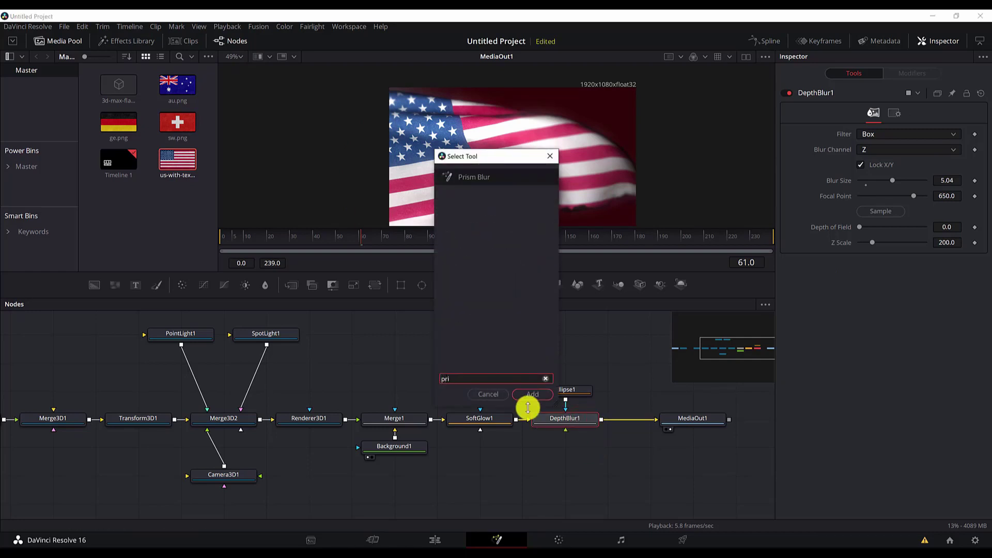
pyautogui.press('Return')
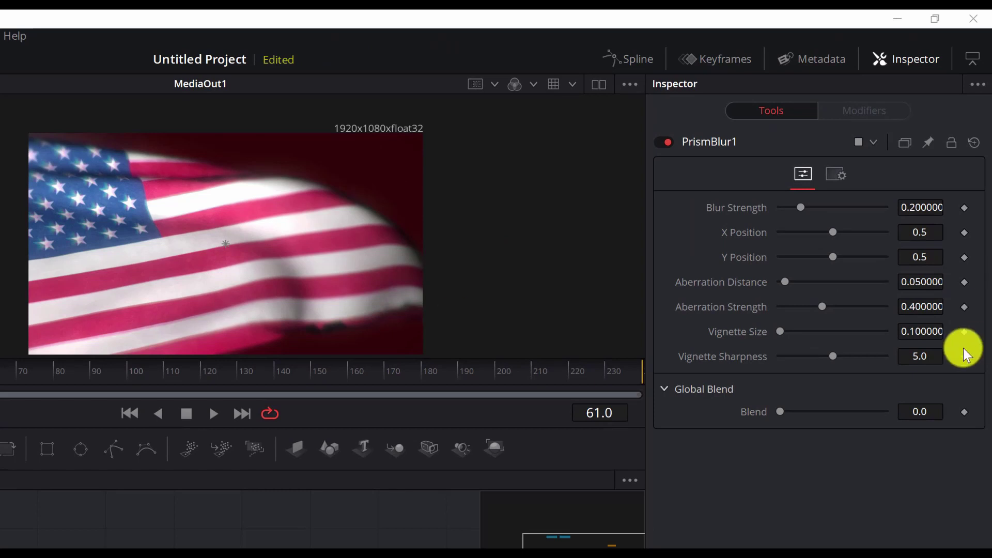
# Set prism blur strength 0.23 and position X 0.31, Y 0.29.
pyautogui.click(932, 206)
pyautogui.write('0.23')
pyautogui.press('Tab')
pyautogui.write('0.31')
pyautogui.press('Tab')
pyautogui.write('0.29')
pyautogui.press('Tab')
# Set aberration 0.04/0.37 and vignette size 0.43 with sharpness 1.97.
pyautogui.write('0.04')
pyautogui.press('Tab')
pyautogui.write('0.37')
pyautogui.press('Tab')
pyautogui.write('0.43')
pyautogui.press('Tab')
pyautogui.write('1.97')
pyautogui.press('Tab')
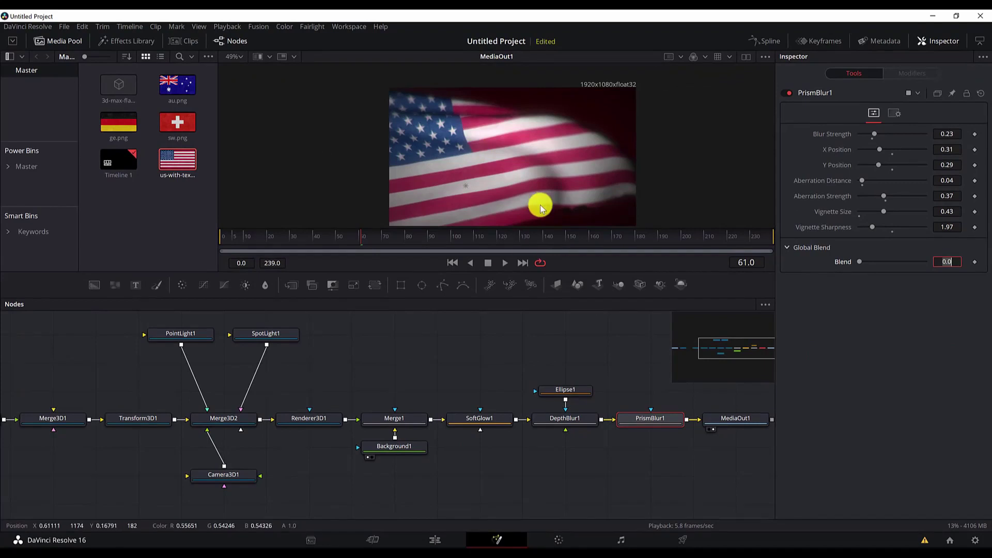
pyautogui.click(656, 416)
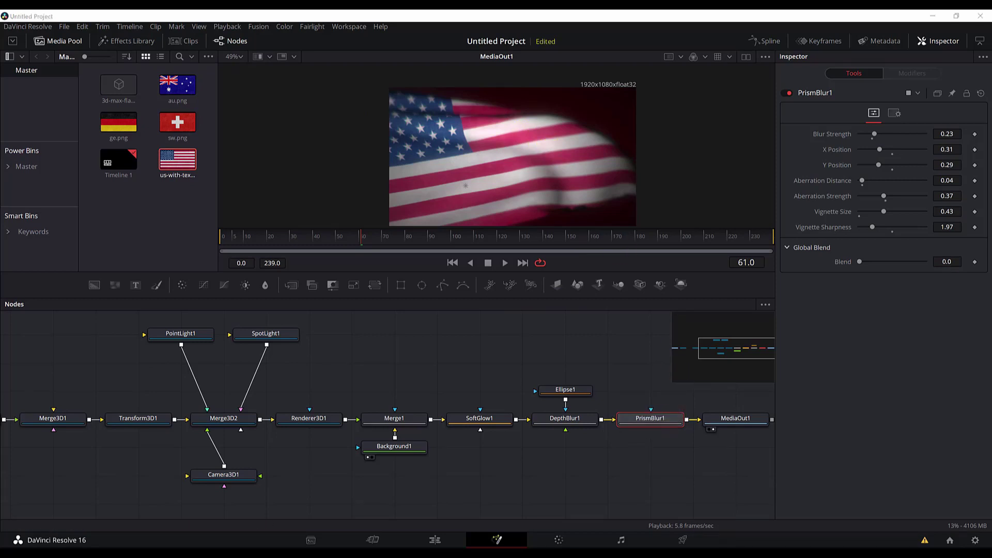
# Add an Ellipse mask to PrismBlur1.
pyautogui.click(676, 497)
pyautogui.hotkey('shift', 'space')
pyautogui.write('pri')
pyautogui.press('BackSpace')
pyautogui.press('BackSpace')
pyautogui.press('BackSpace')
pyautogui.write('elli')
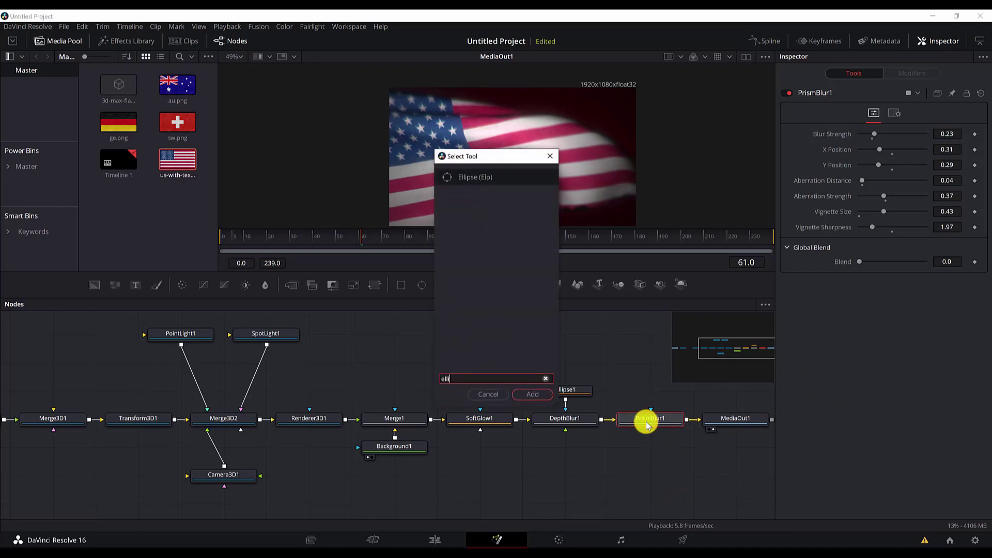
pyautogui.press('Return')
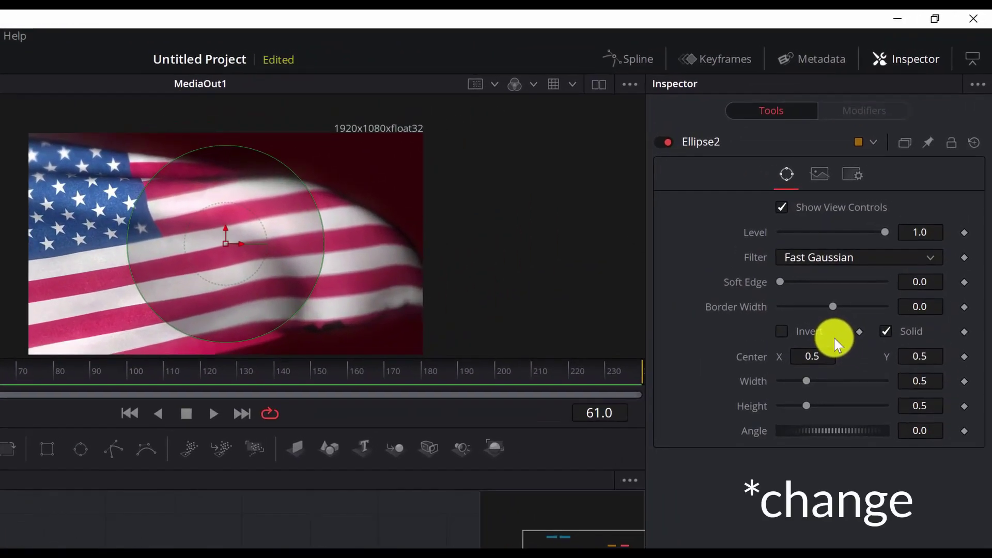
# Give the ellipse soft edge 0.192, border width 0.06 and centre 0.191666/0.440594.
pyautogui.click(930, 283)
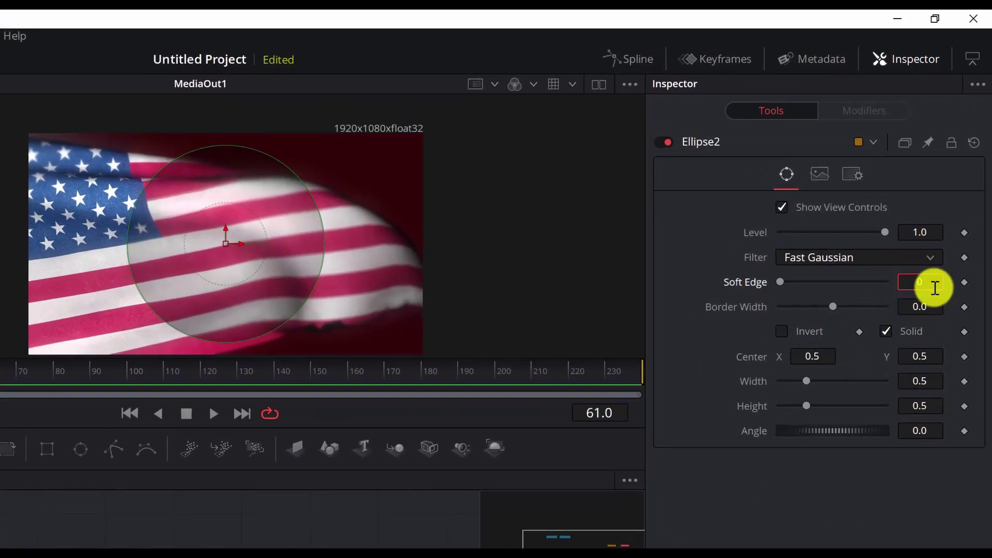
pyautogui.write('0.192')
pyautogui.press('Tab')
pyautogui.write('1.')
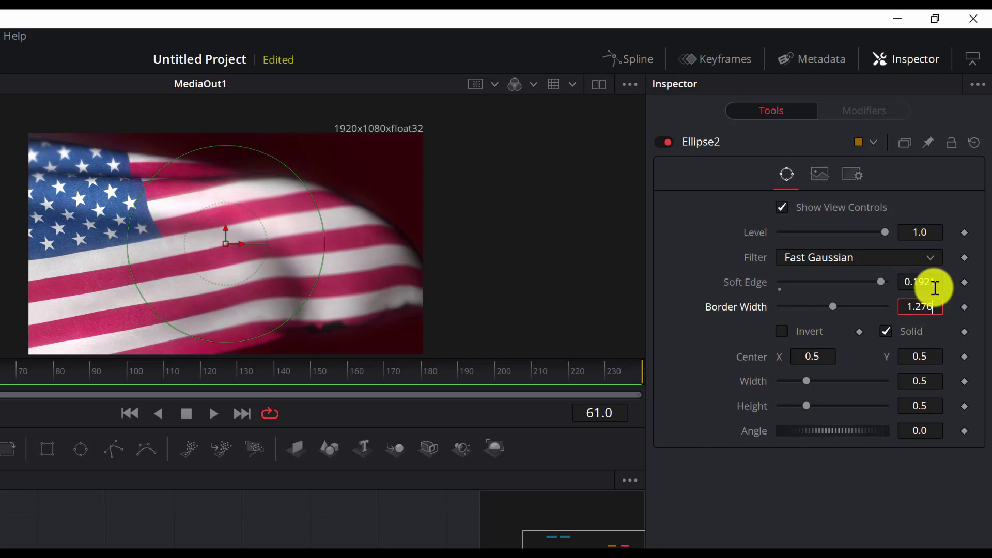
pyautogui.press('BackSpace')
pyautogui.press('BackSpace')
pyautogui.press('BackSpace')
pyautogui.write('6')
pyautogui.press('Tab')
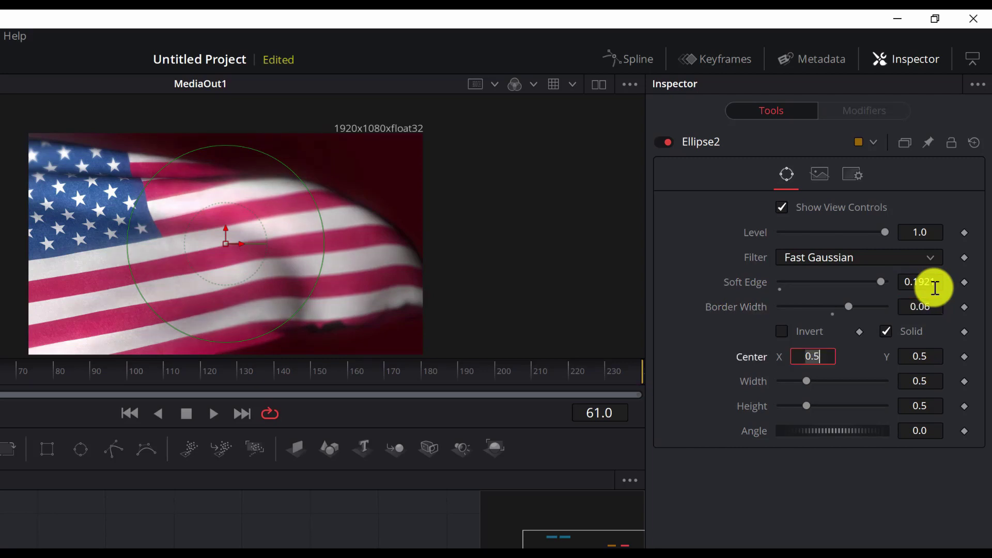
pyautogui.write('0.191666')
pyautogui.press('Tab')
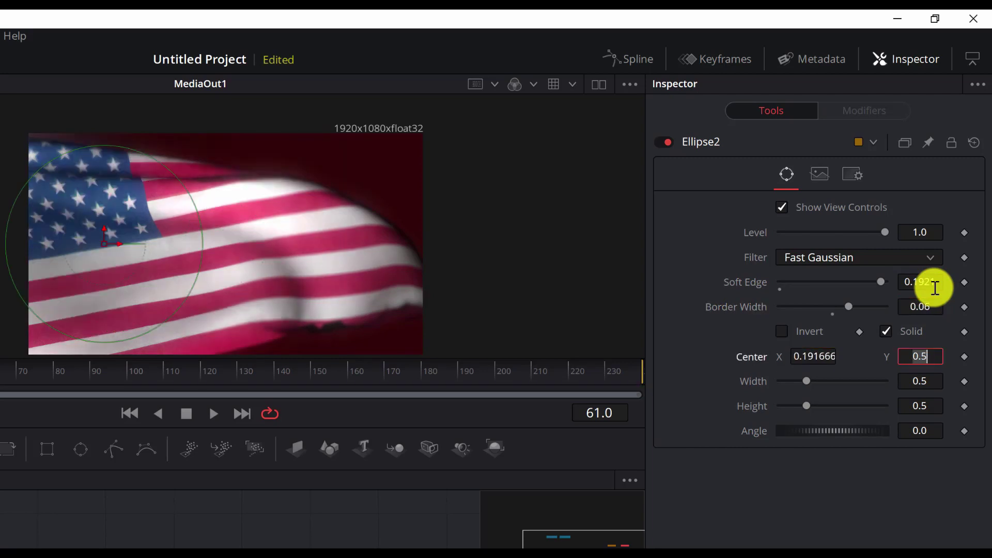
pyautogui.write('0.440594')
pyautogui.press('Tab')
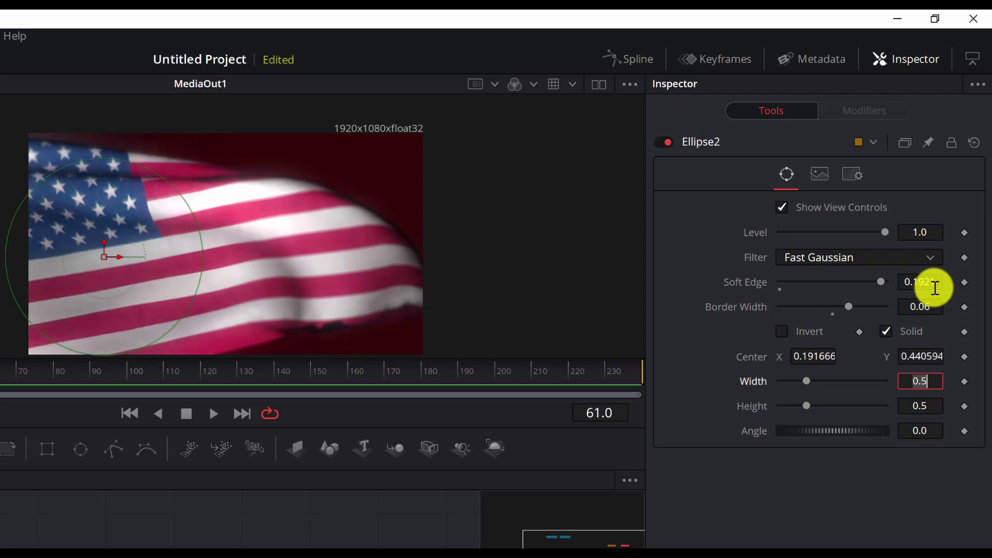
# Size the ellipse to 1.2766 by 0.63 and invert it.
pyautogui.write('1.2766')
pyautogui.press('Tab')
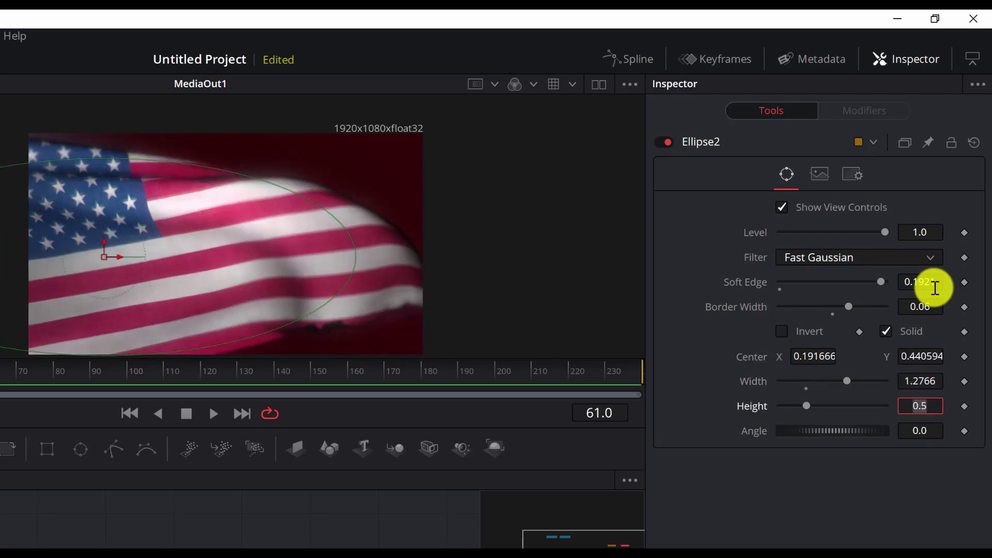
pyautogui.write('0.63')
pyautogui.press('Tab')
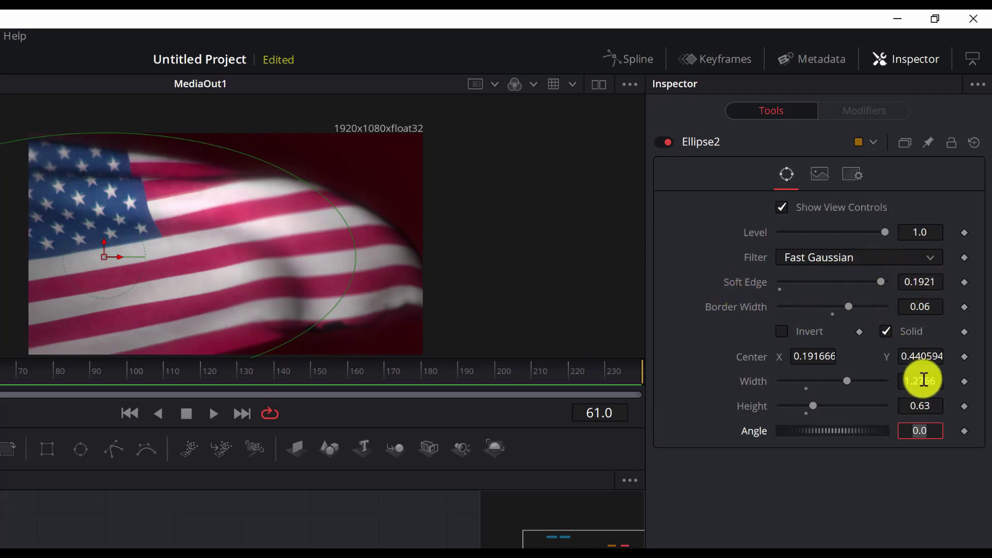
pyautogui.click(783, 333)
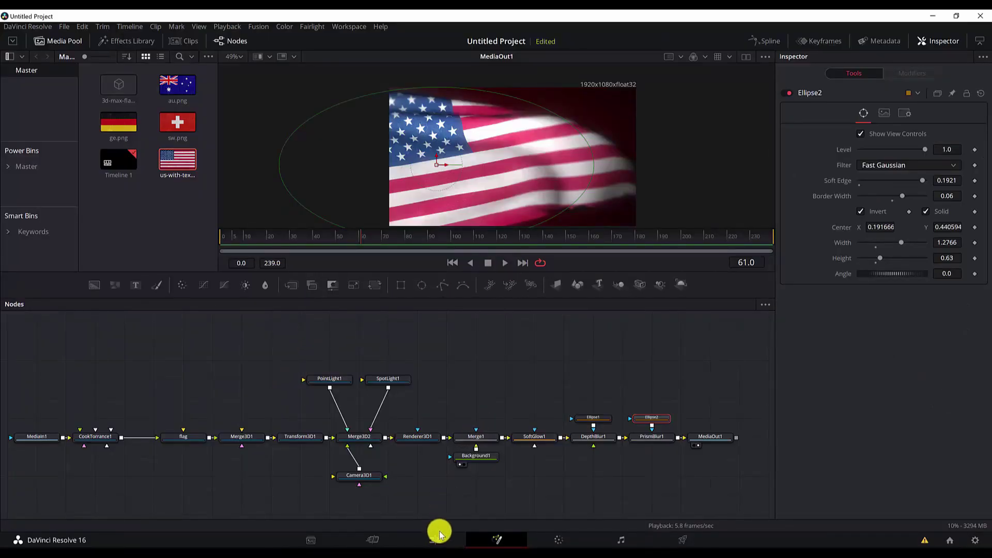
# On the Edit page, play the waving flag animation from the start and stop it.
pyautogui.click(439, 542)
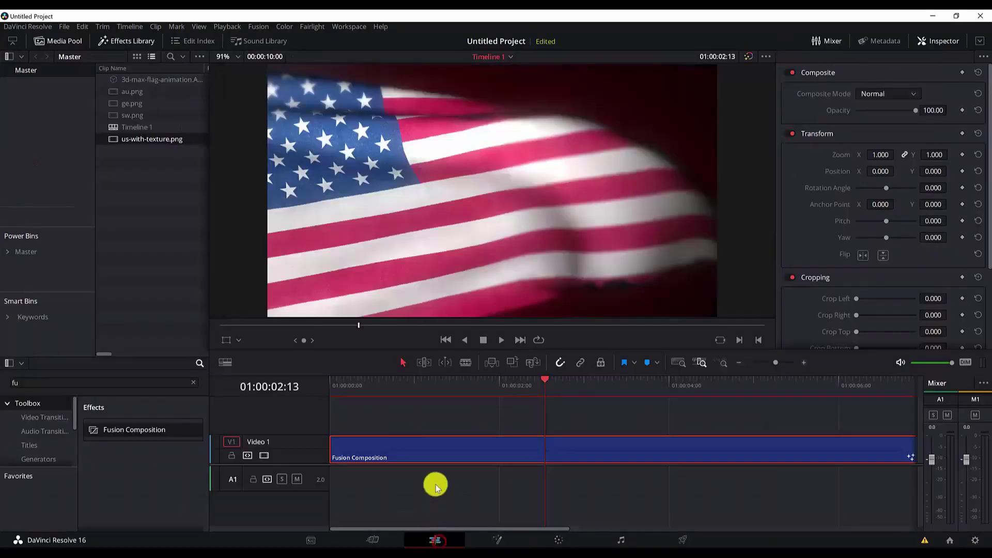
pyautogui.press('Home')
pyautogui.click(500, 343)
pyautogui.click(483, 340)
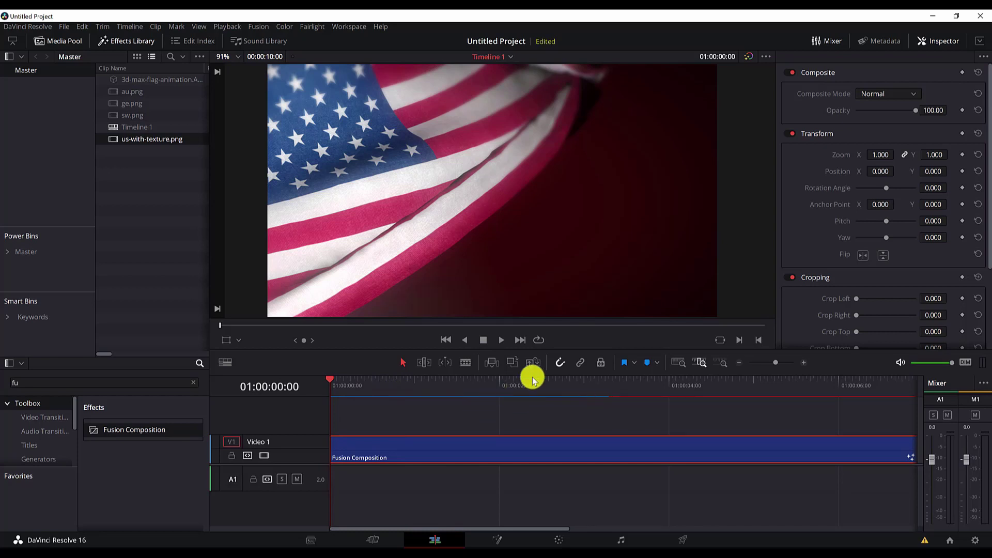
pyautogui.click(501, 341)
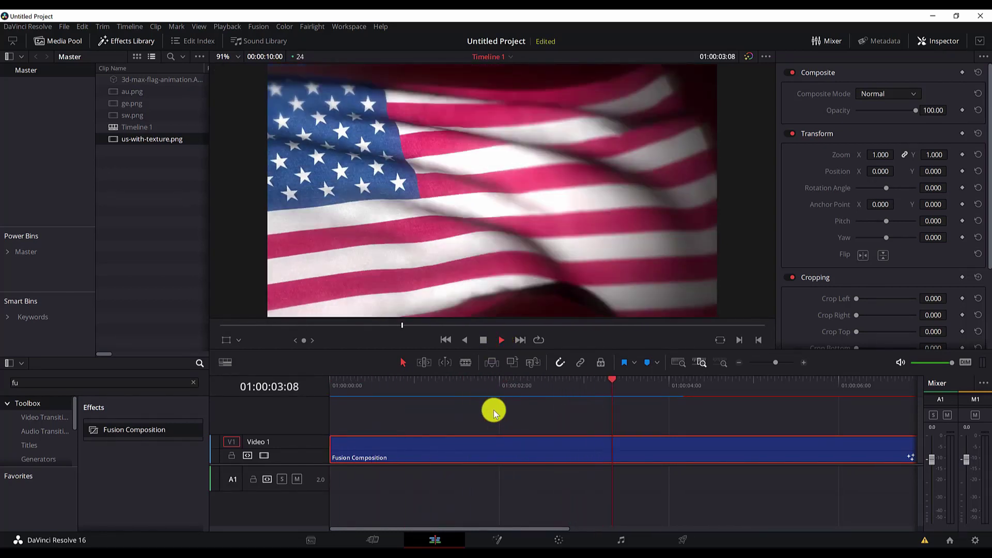
pyautogui.click(483, 340)
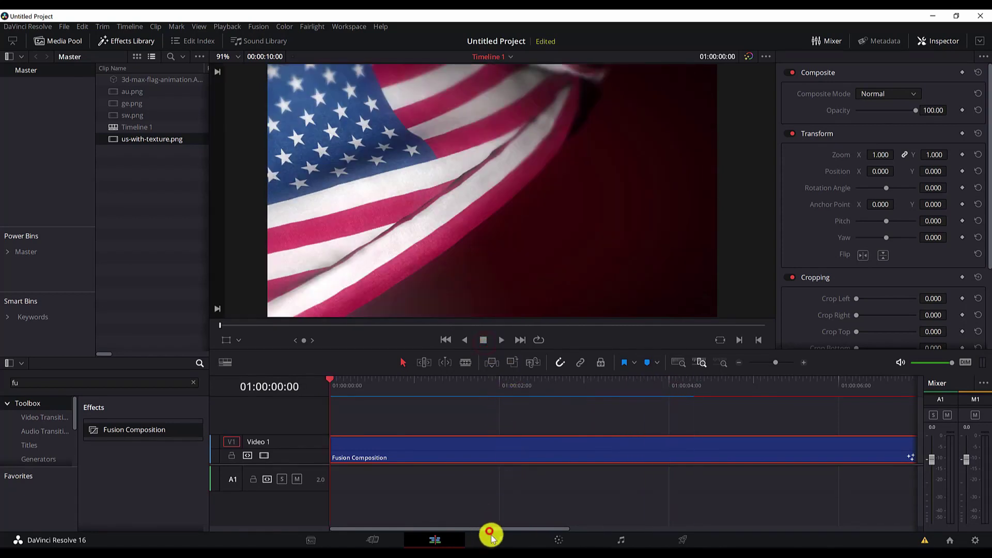
# On the Fusion page, bring the Swiss and Australian flag images into the node graph.
pyautogui.click(496, 540)
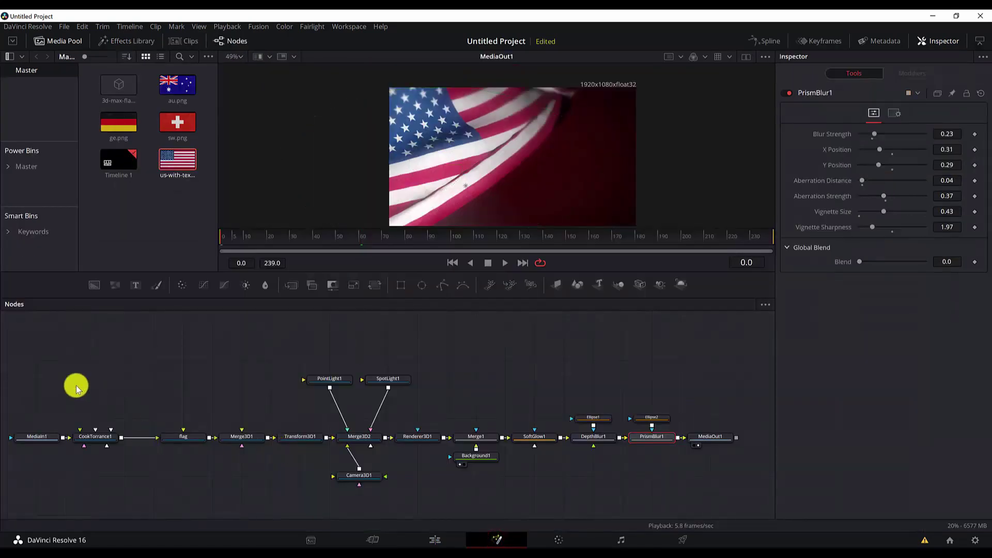
pyautogui.moveTo(84, 465); pyautogui.dragTo(201, 449)
pyautogui.moveTo(135, 378); pyautogui.dragTo(175, 437)
pyautogui.click(176, 124)
pyautogui.click(119, 125)
pyautogui.click(170, 127)
pyautogui.moveTo(181, 125); pyautogui.dragTo(151, 377)
pyautogui.moveTo(178, 88); pyautogui.dragTo(152, 355)
# Feed the Swiss flag, then the Australian flag into CookTorrance1, previewing the result.
pyautogui.moveTo(160, 421); pyautogui.dragTo(131, 421)
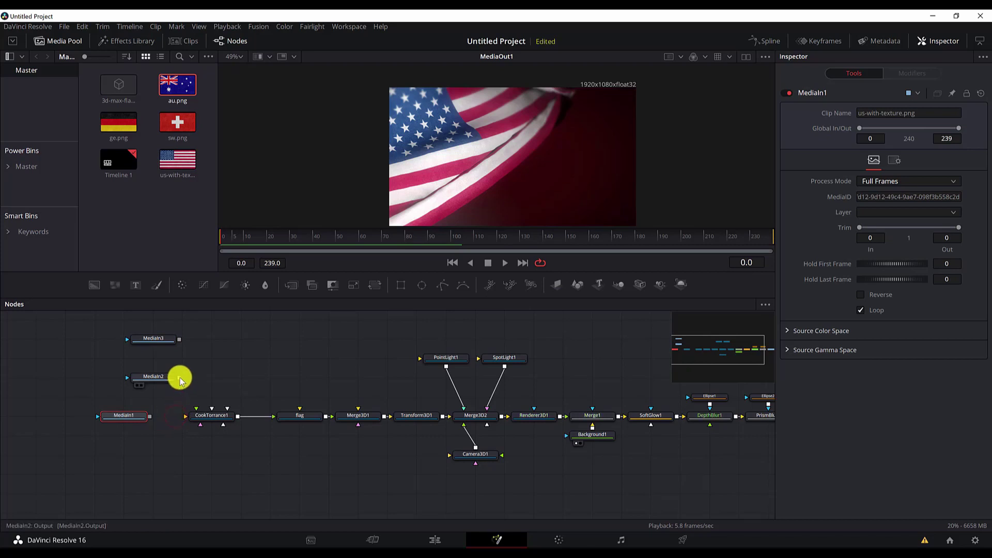
pyautogui.moveTo(179, 377); pyautogui.dragTo(205, 418)
pyautogui.click(505, 263)
pyautogui.click(487, 263)
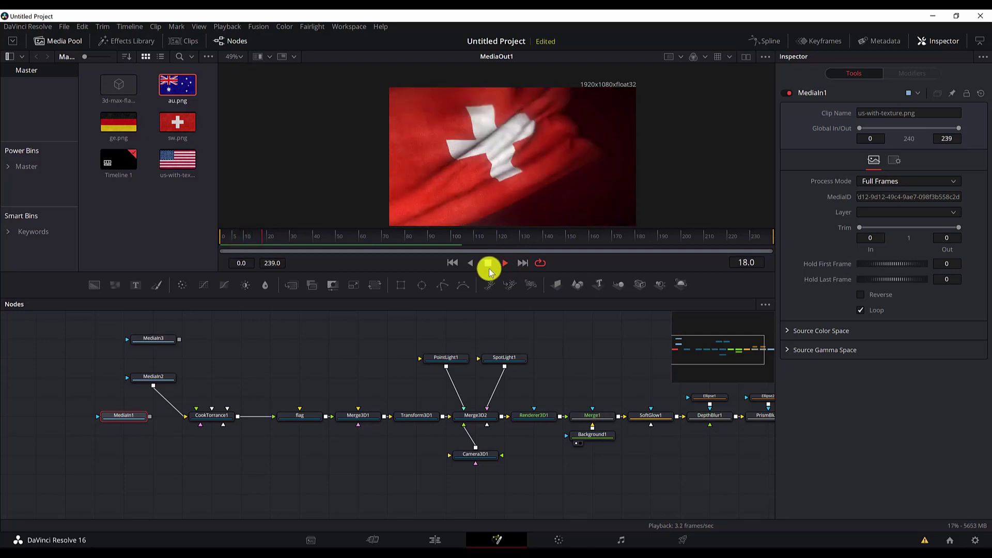
pyautogui.click(163, 397)
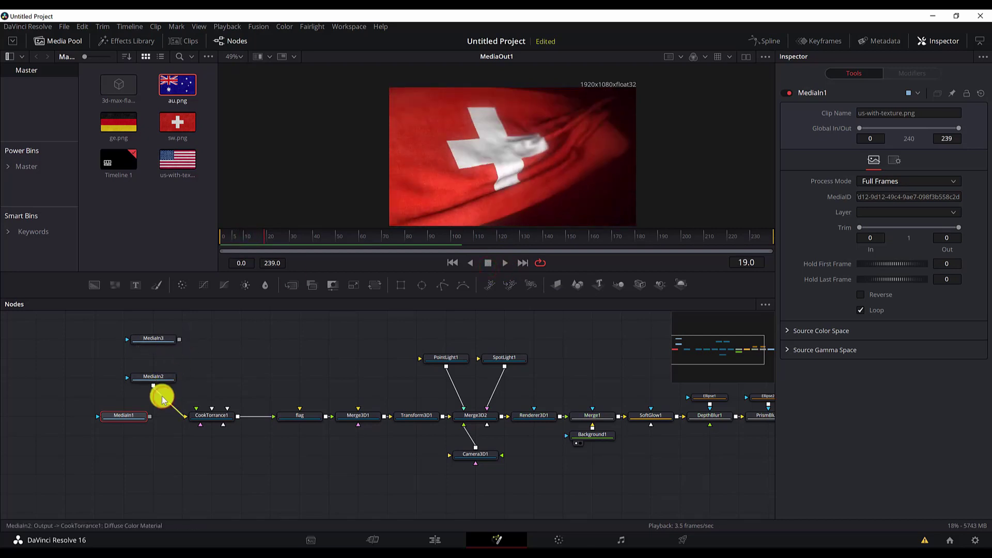
pyautogui.moveTo(168, 403); pyautogui.dragTo(192, 414)
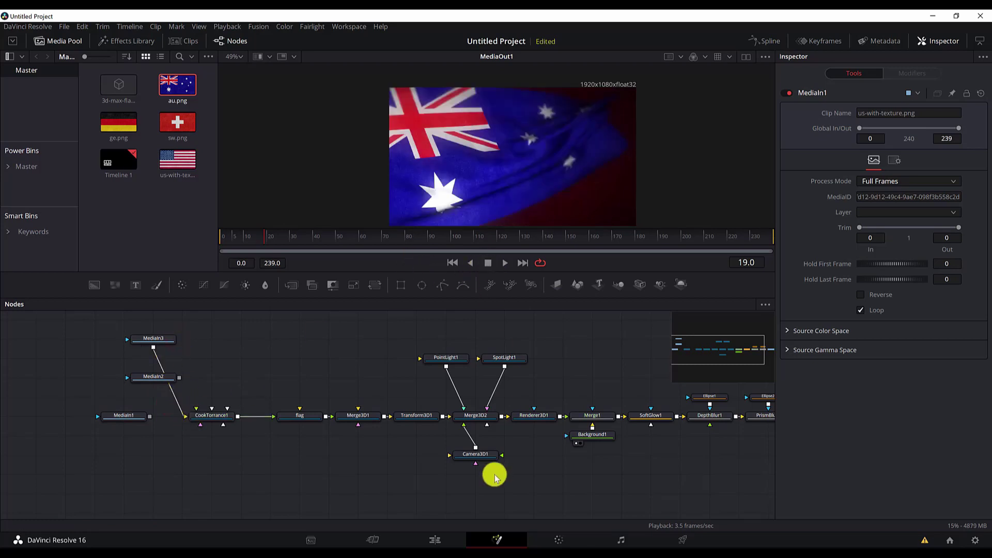
pyautogui.click(436, 540)
# Play and stop the Australian flag timeline, then go back to the Fusion page.
pyautogui.click(497, 341)
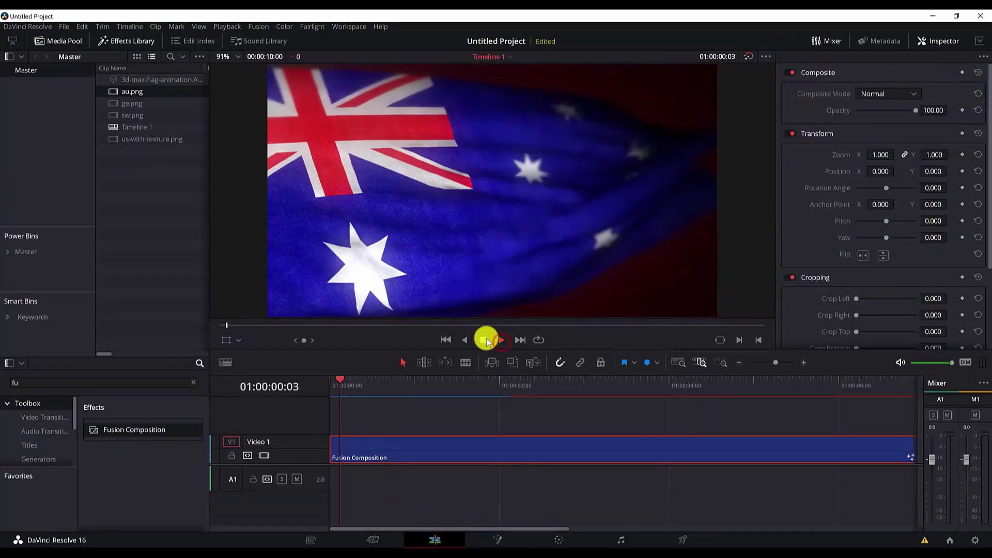
pyautogui.click(485, 339)
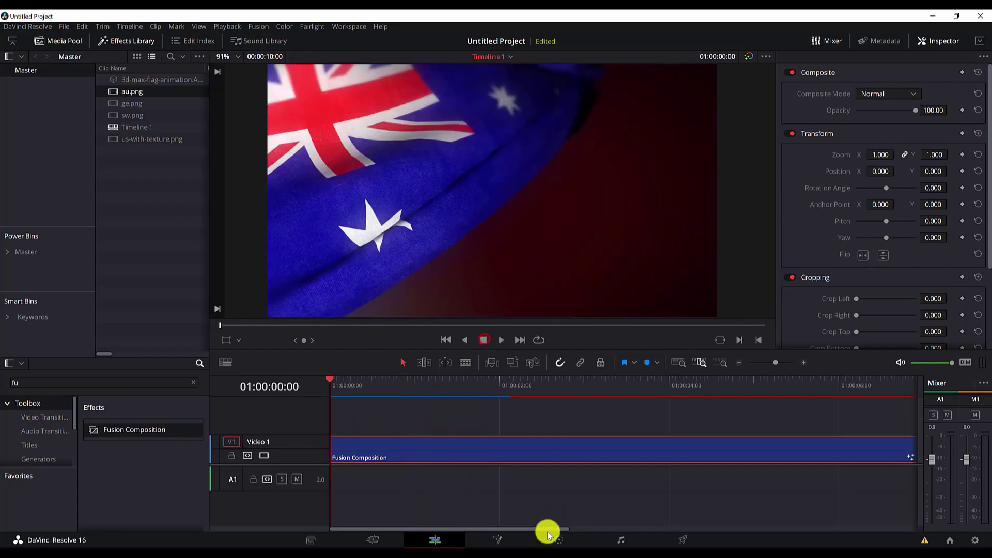
pyautogui.click(497, 540)
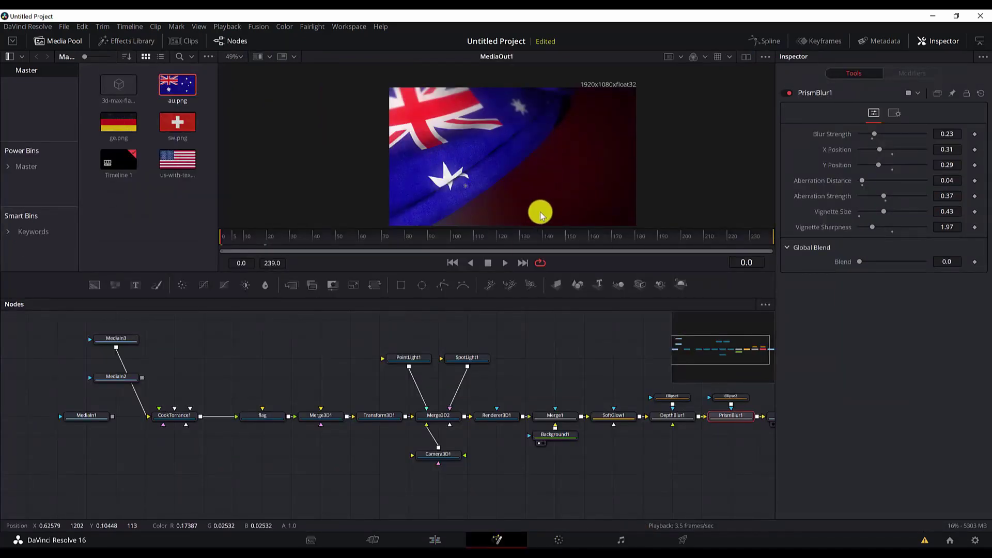